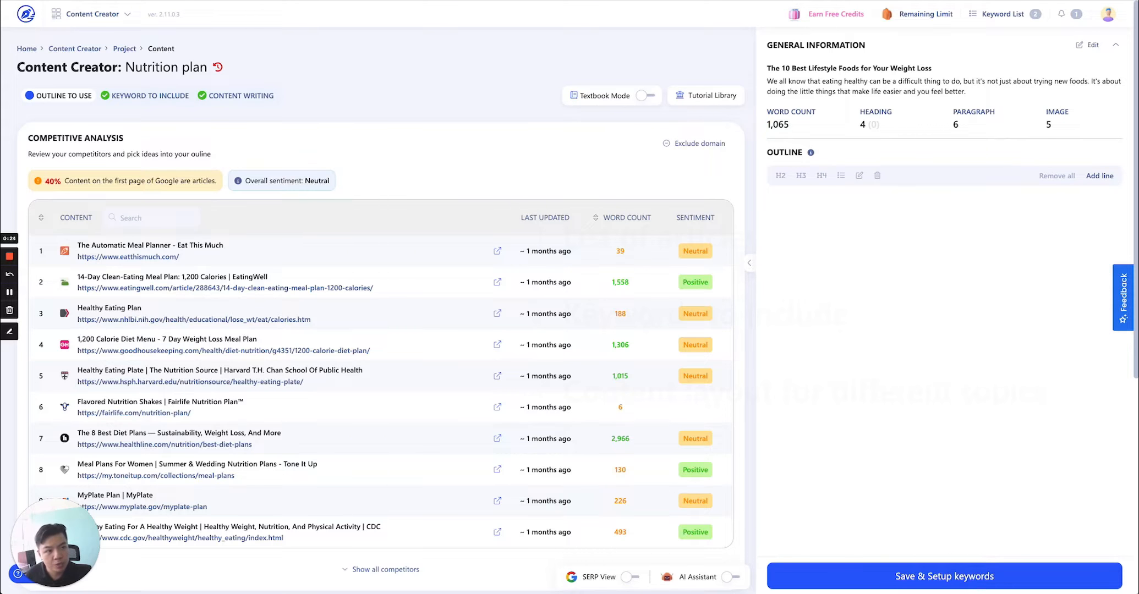
# - Open the general information for editing, check the AI assistant for the blog title, and save the information
pyautogui.click(1116, 47)
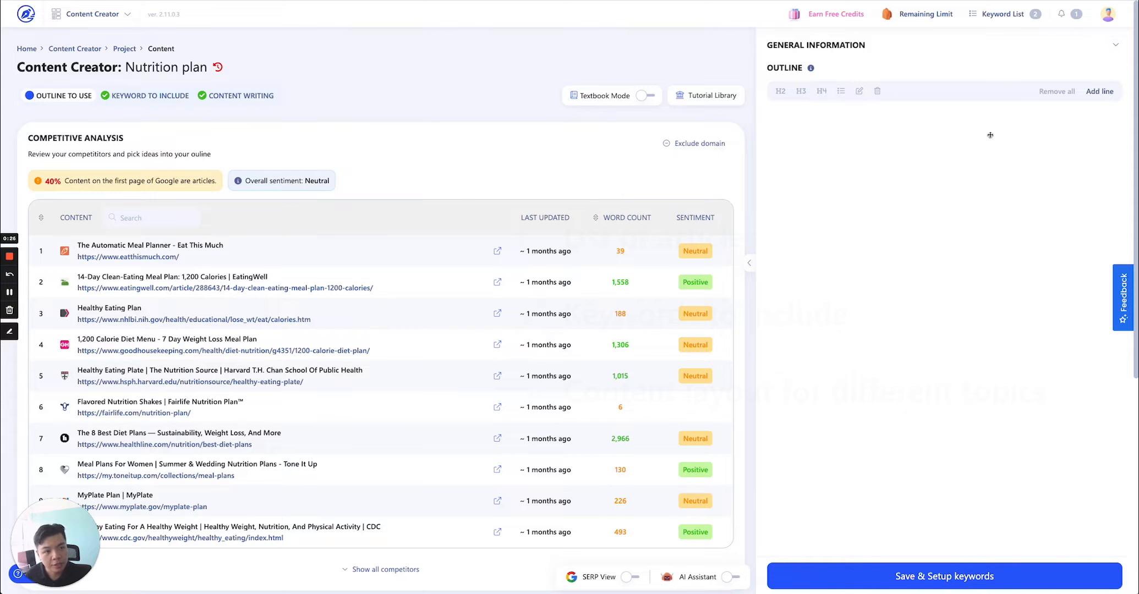
pyautogui.click(1116, 46)
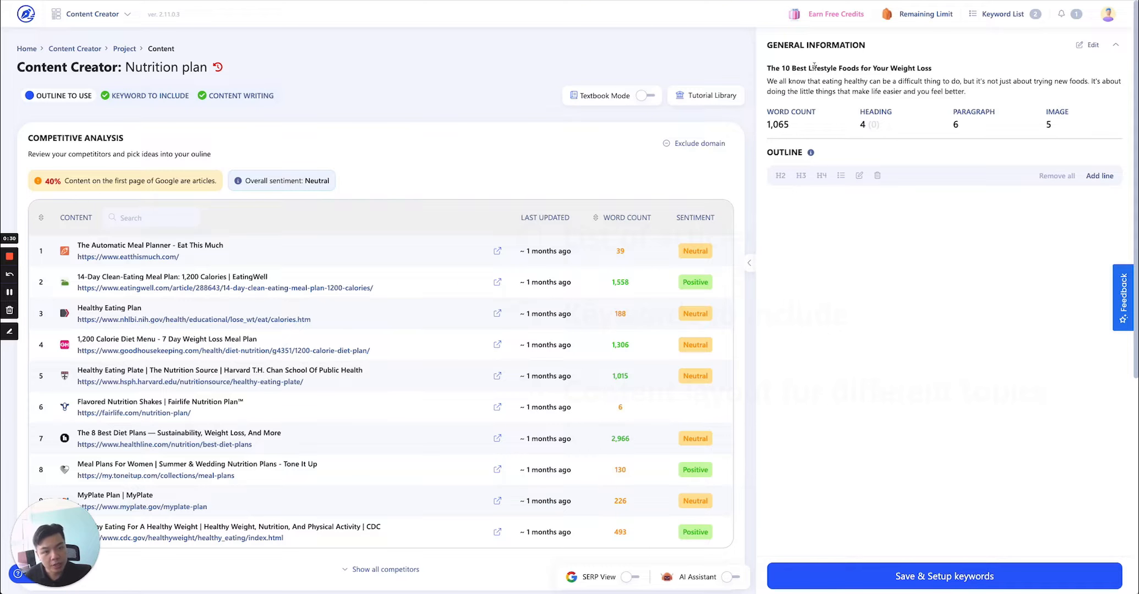
pyautogui.click(1091, 46)
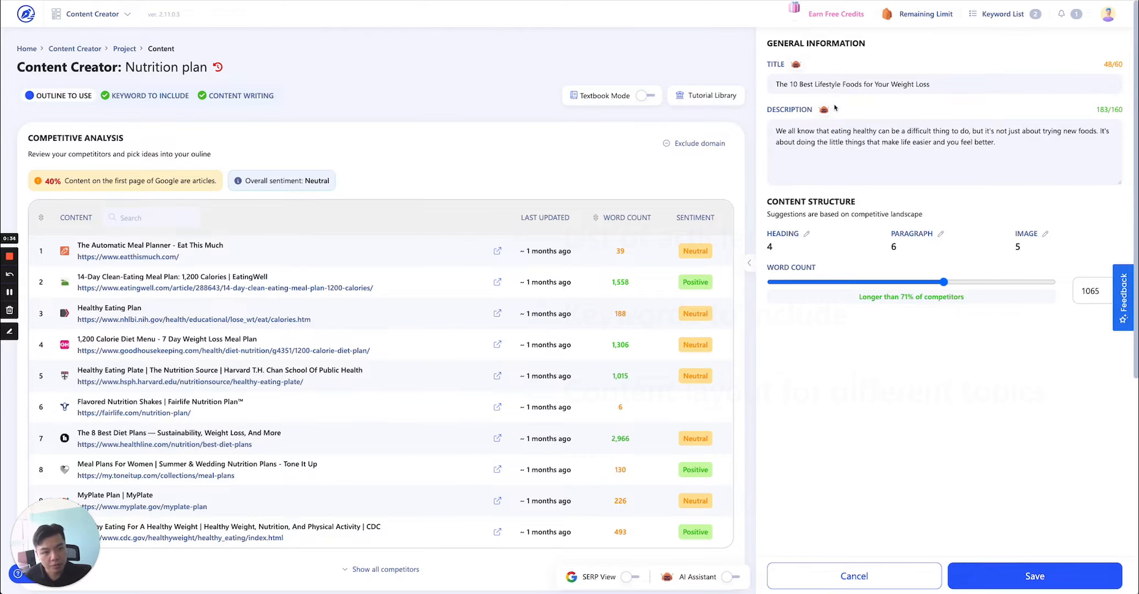
pyautogui.click(796, 64)
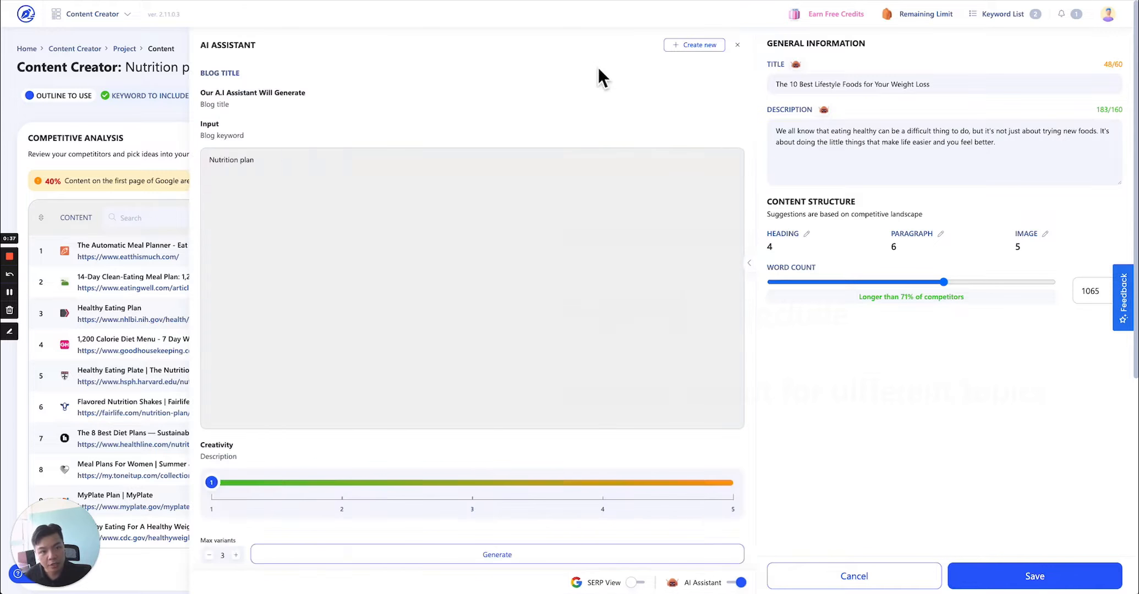
pyautogui.click(738, 44)
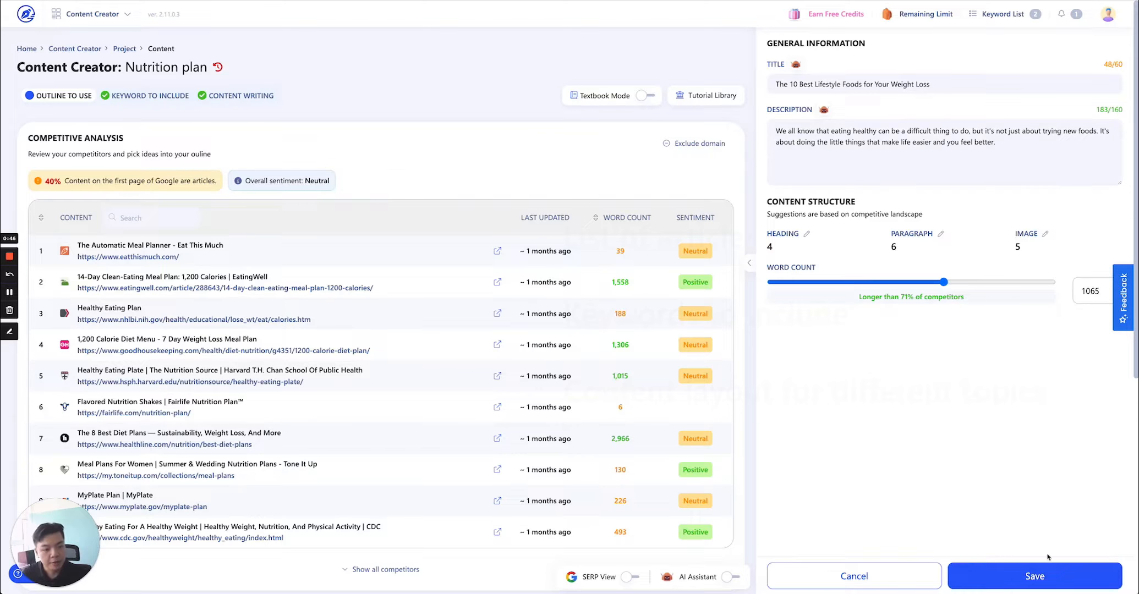
pyautogui.click(1035, 576)
# - Review the article's title, description and content structure settings, save them, and collapse the general information
pyautogui.doubleClick(829, 68)
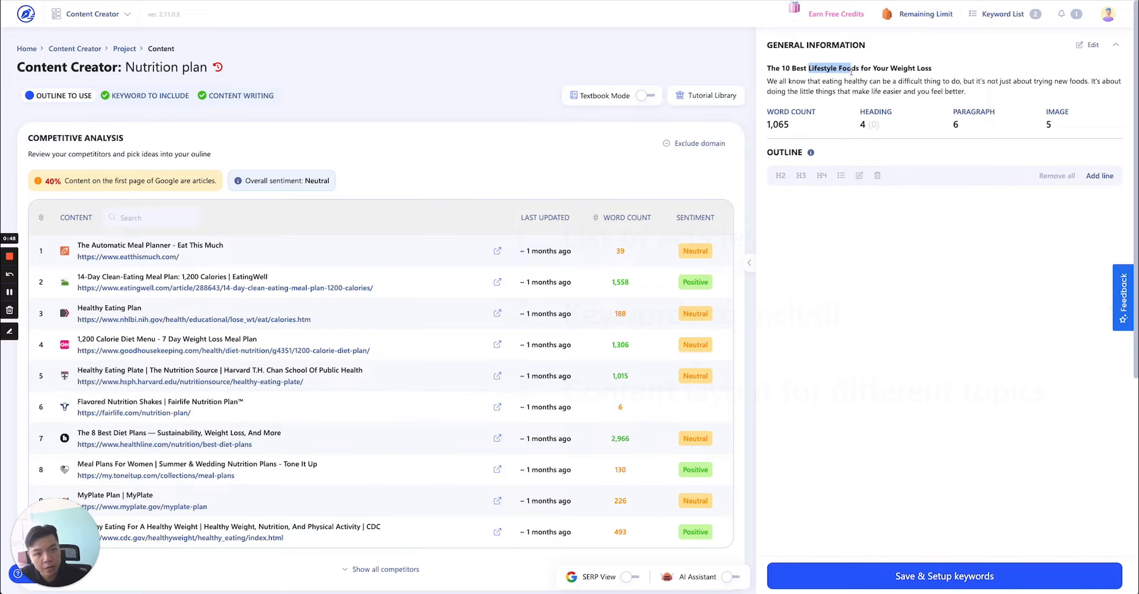
pyautogui.moveTo(808, 81); pyautogui.dragTo(833, 91)
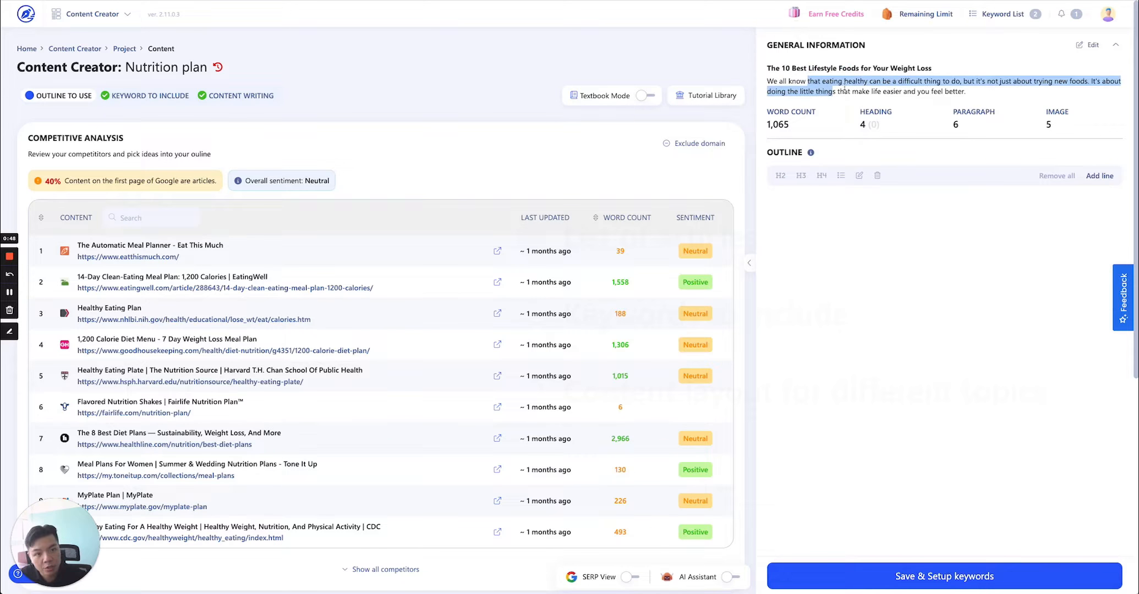
pyautogui.click(884, 87)
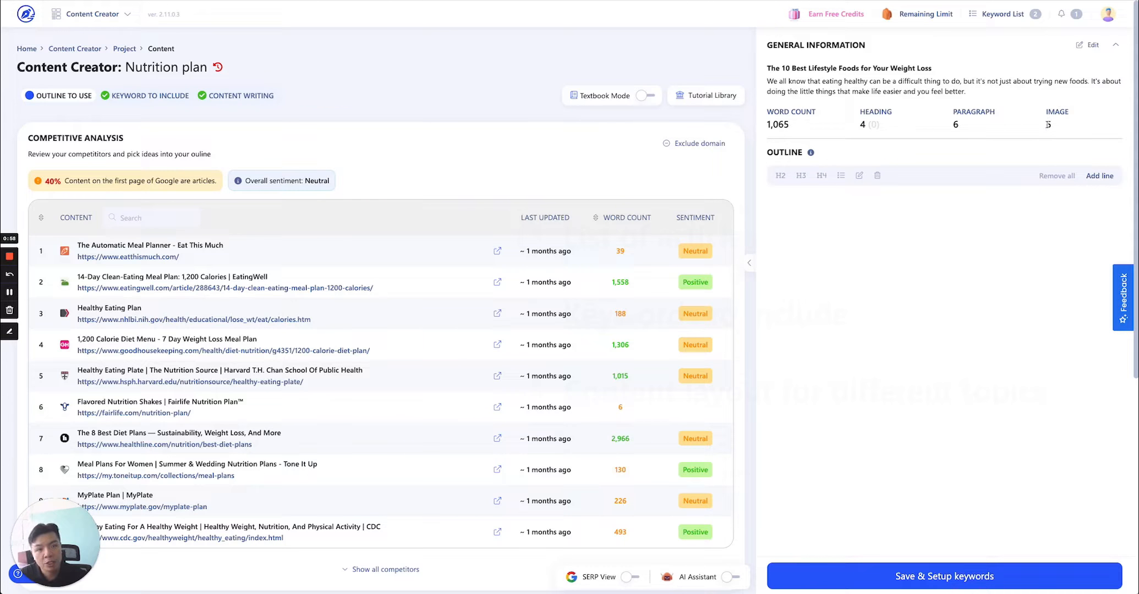
pyautogui.click(1084, 45)
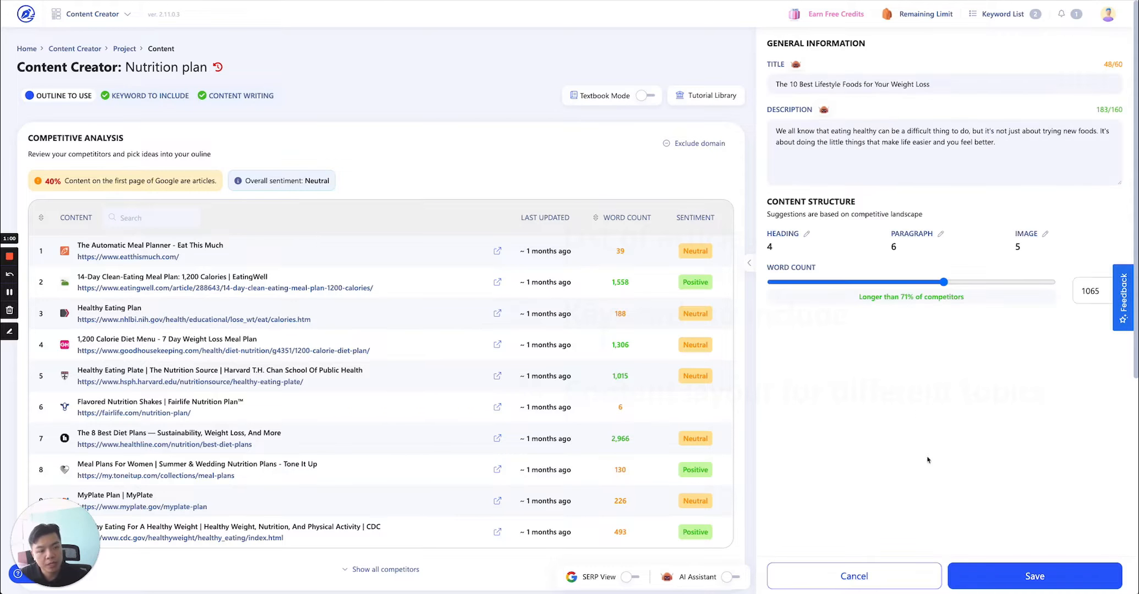
pyautogui.click(1015, 577)
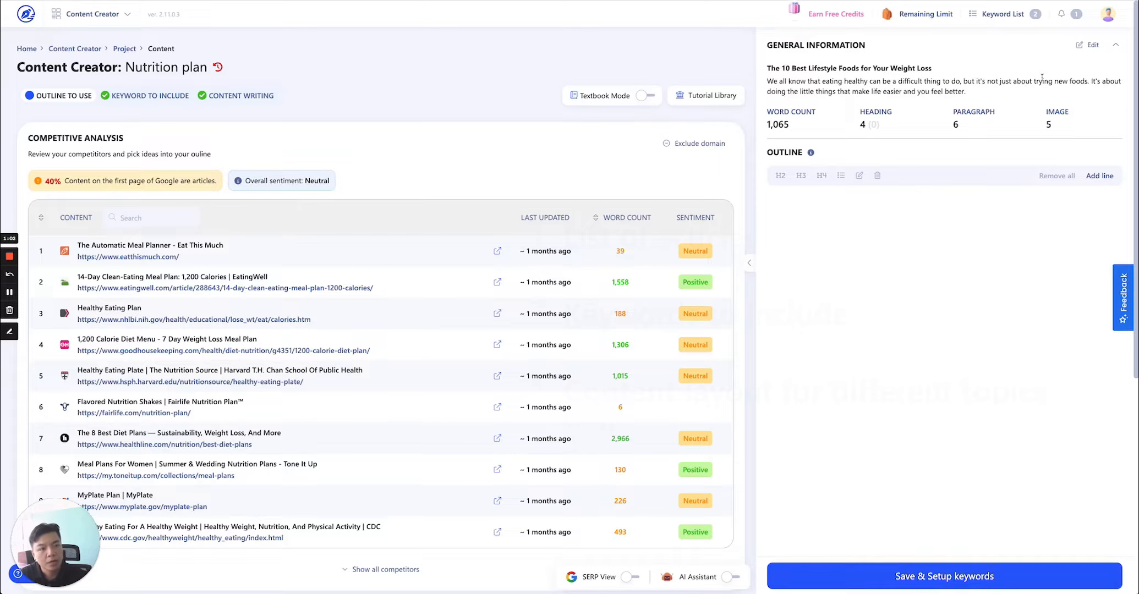
pyautogui.click(1115, 45)
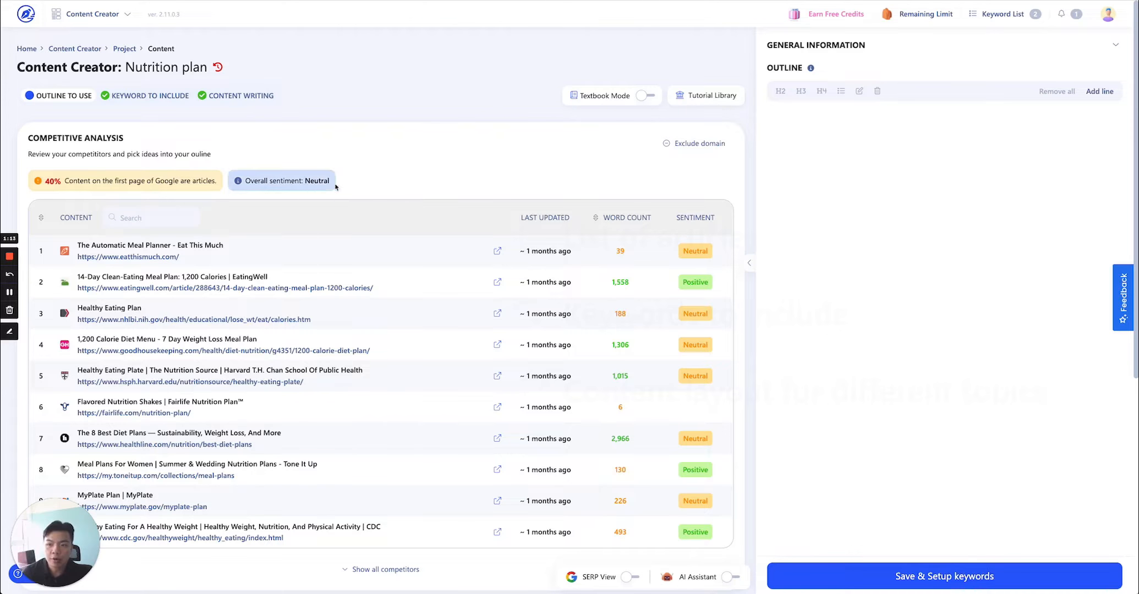
# - Expand the competitive analysis to all competitors and look through the ranked articles
pyautogui.scroll(-4, 429, 220)
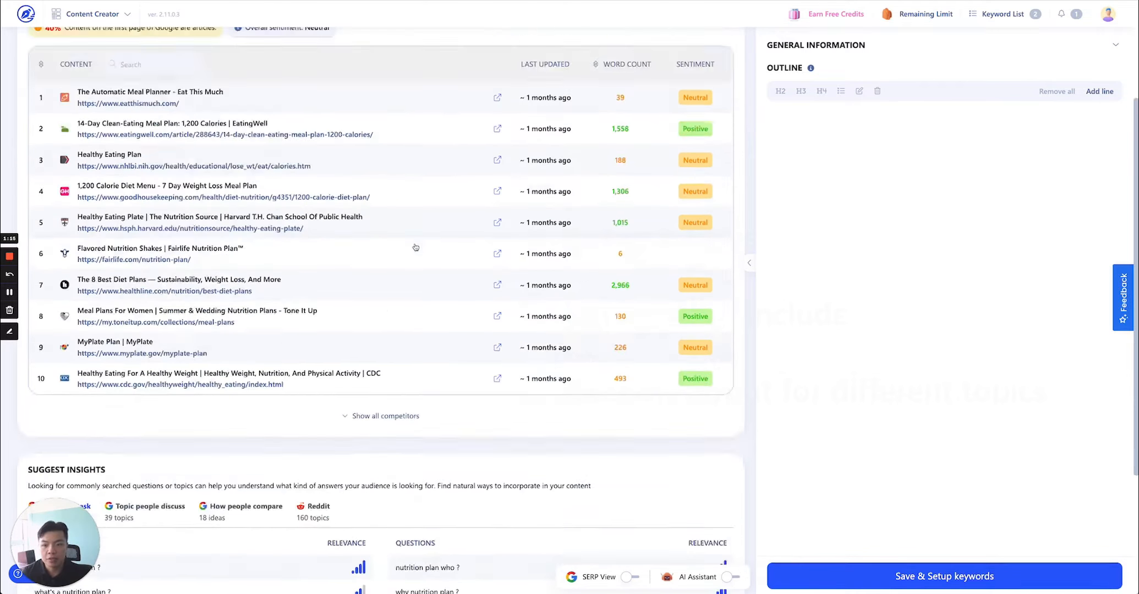
pyautogui.scroll(4, 418, 242)
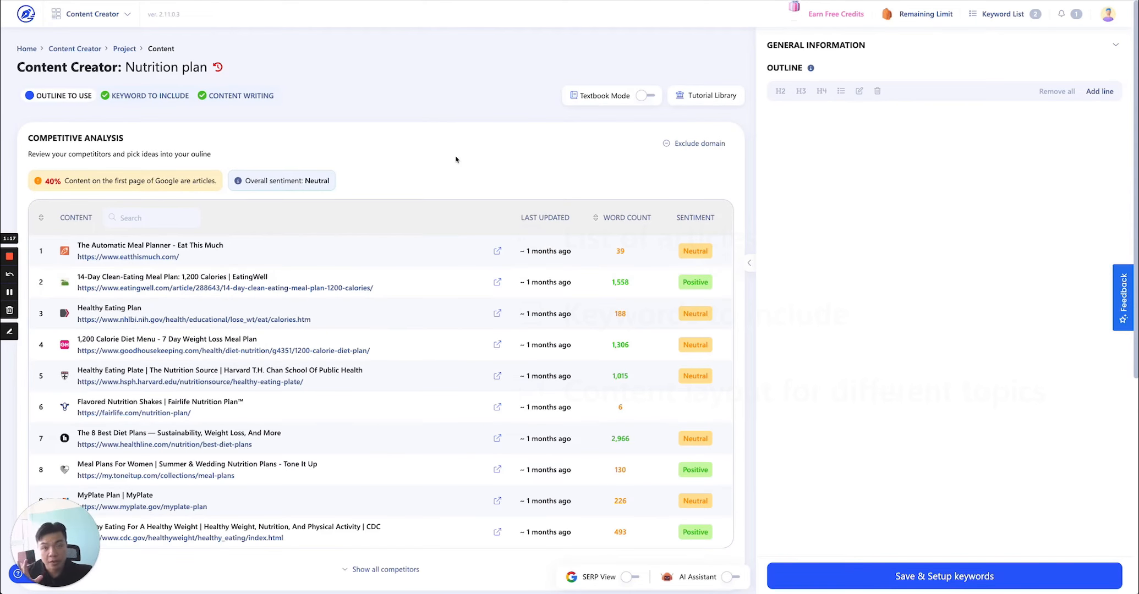
pyautogui.scroll(-2, 456, 163)
pyautogui.scroll(2, 289, 194)
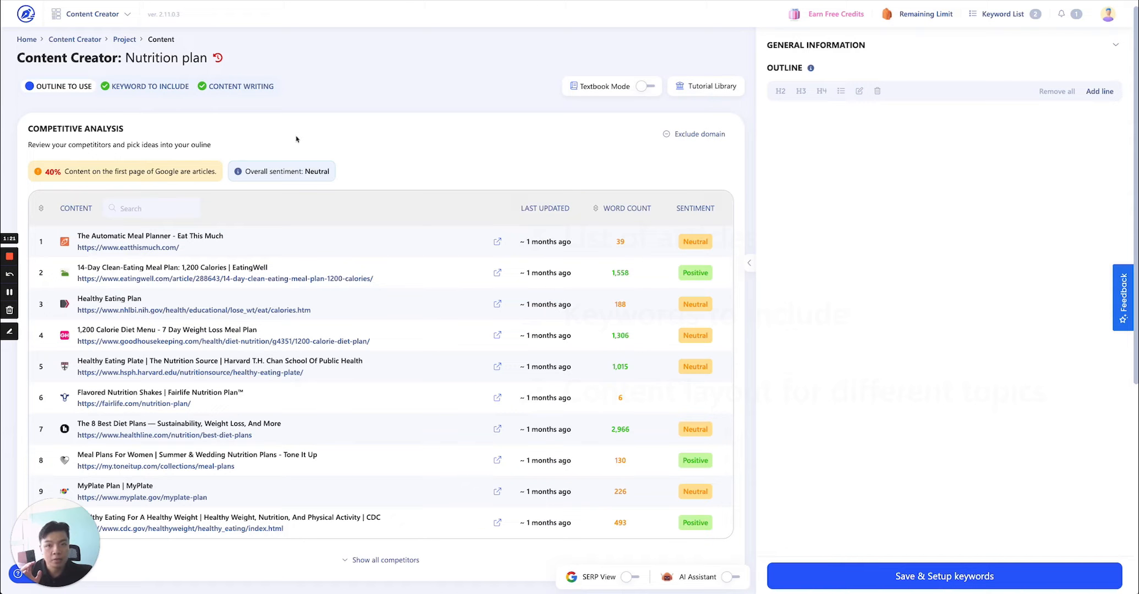
pyautogui.scroll(-2, 325, 270)
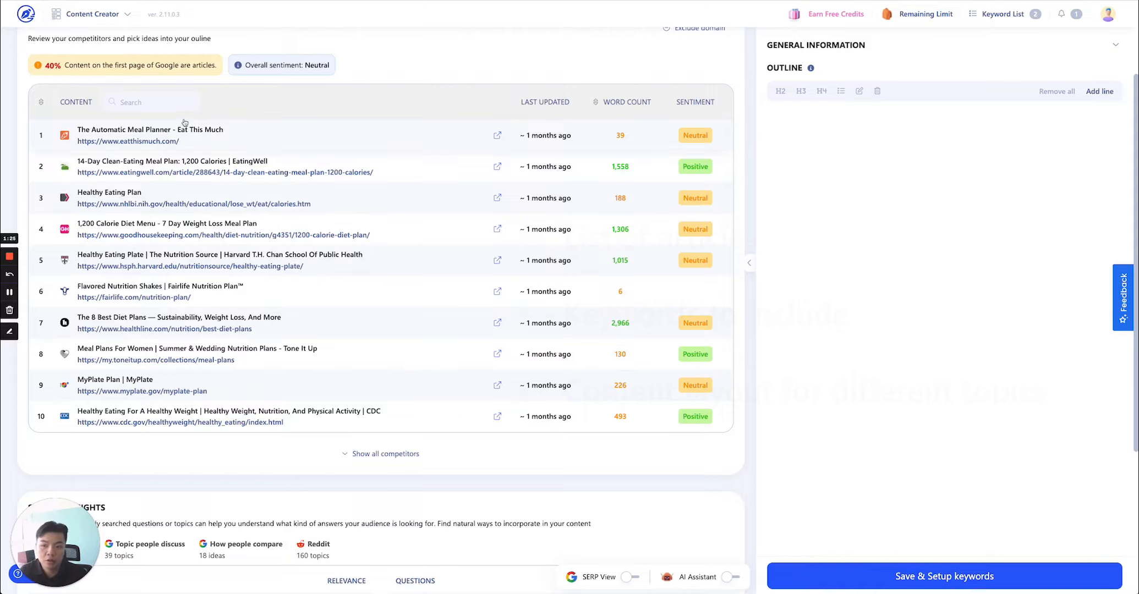
pyautogui.click(380, 454)
pyautogui.scroll(-10, 386, 300)
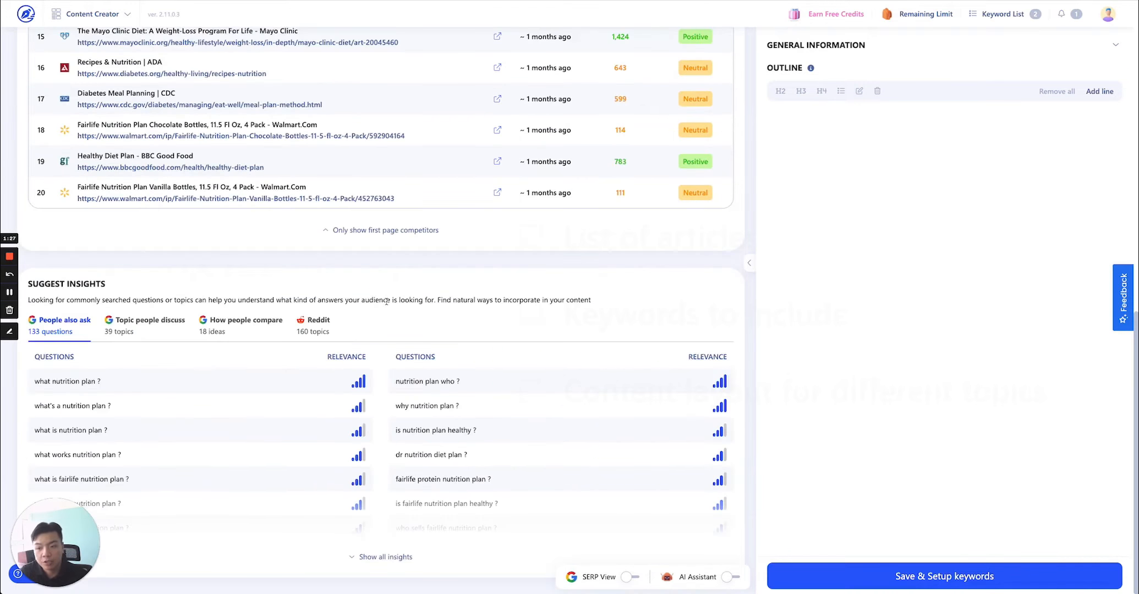
pyautogui.scroll(8, 313, 272)
pyautogui.scroll(4, 314, 272)
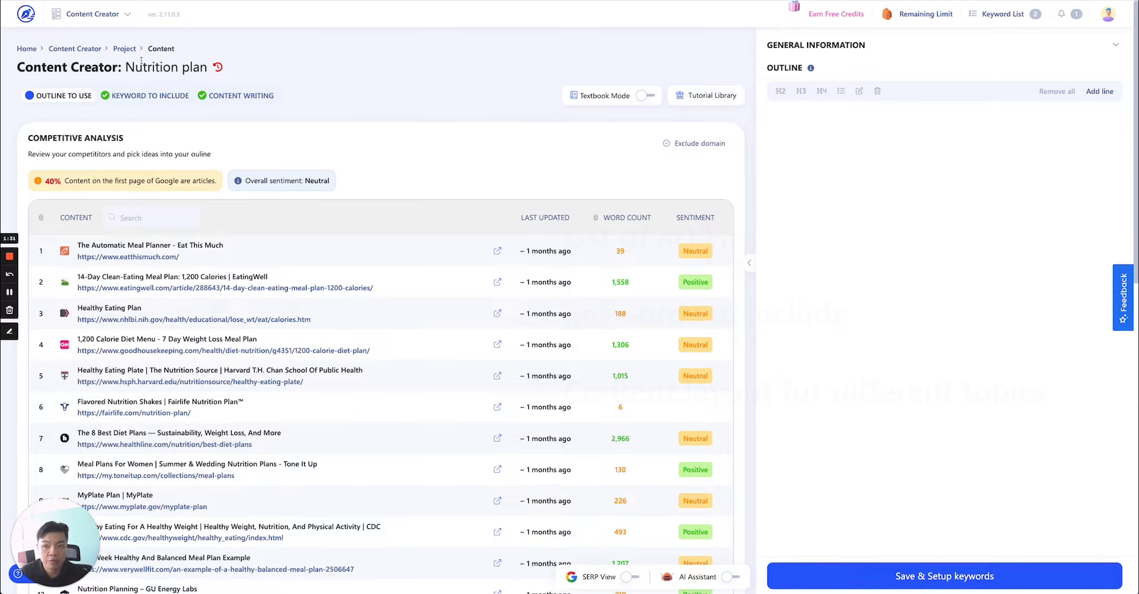
pyautogui.scroll(-5, 366, 237)
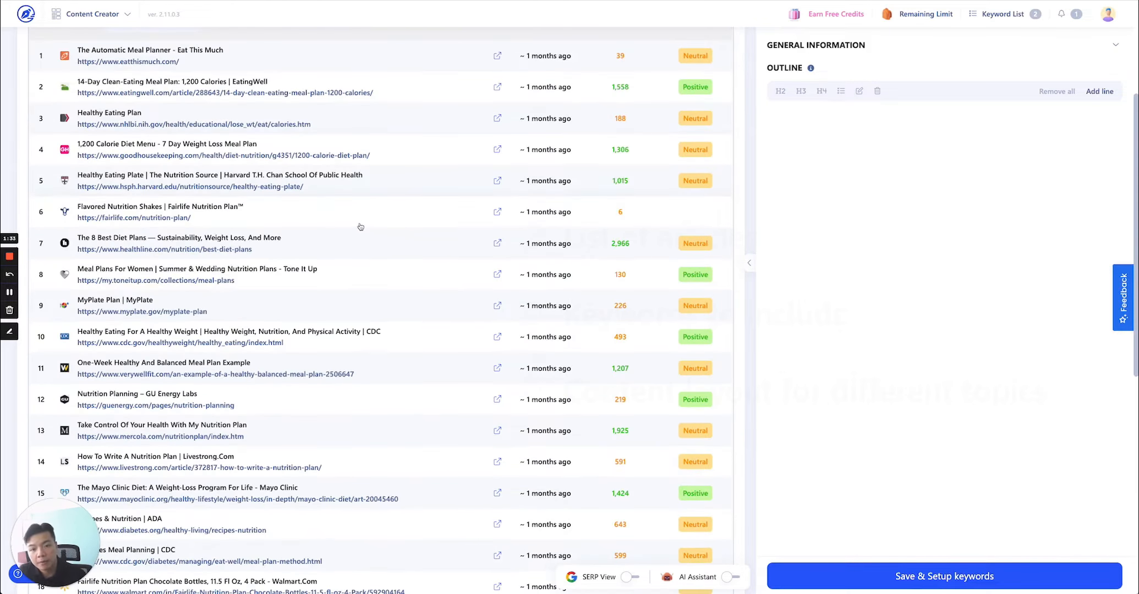
# - Show all suggested insights and examine both columns of the People also ask questions
pyautogui.scroll(-7, 369, 245)
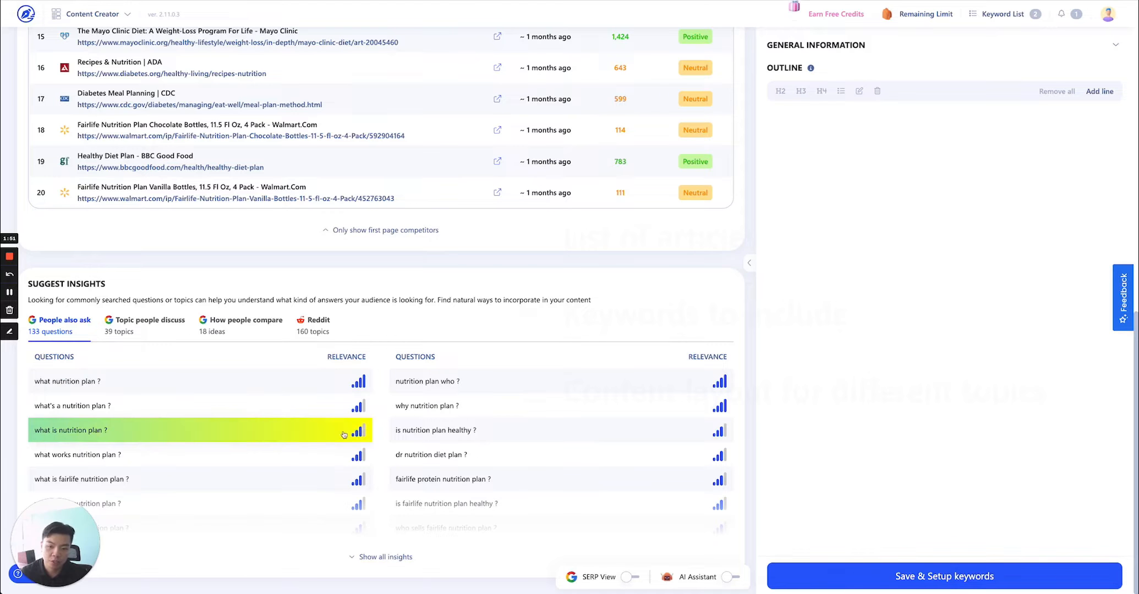
pyautogui.click(385, 556)
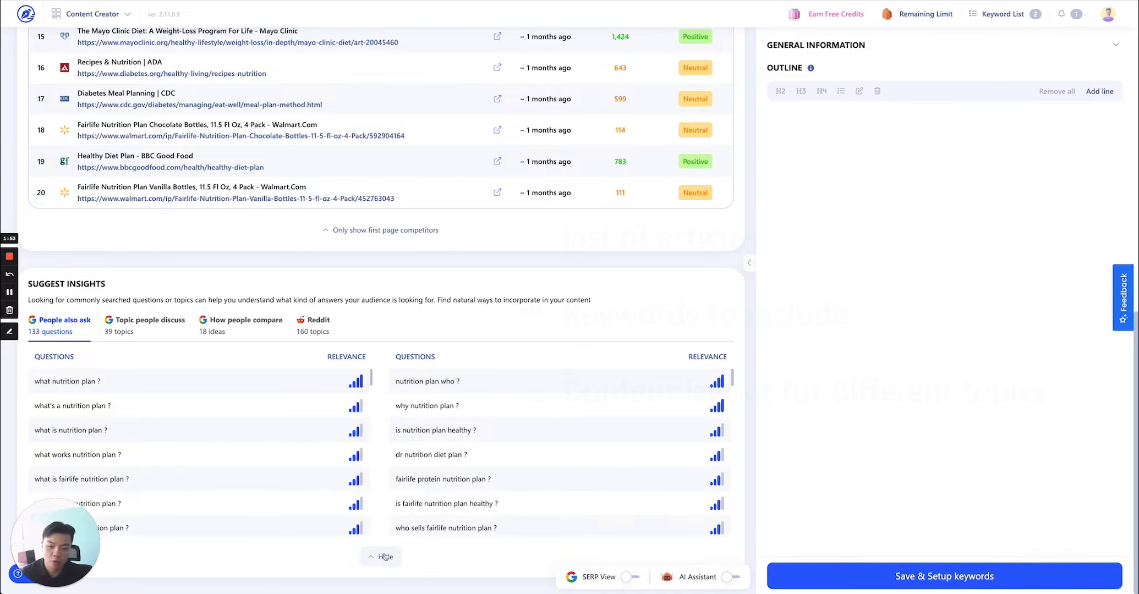
pyautogui.scroll(-5, 287, 481)
pyautogui.scroll(-8, 287, 481)
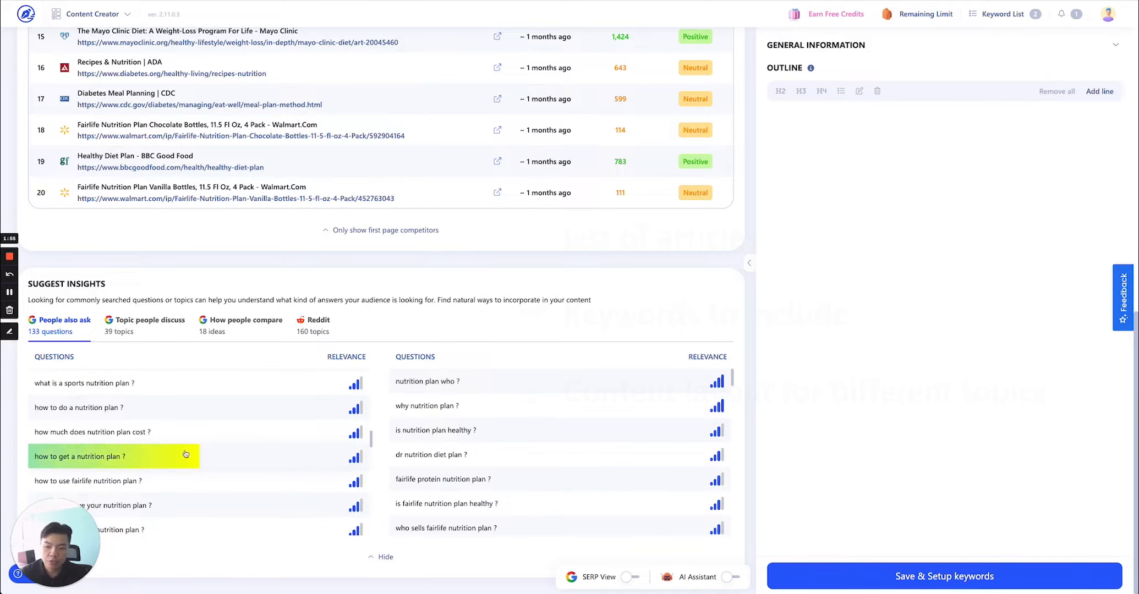
pyautogui.scroll(-3, 201, 458)
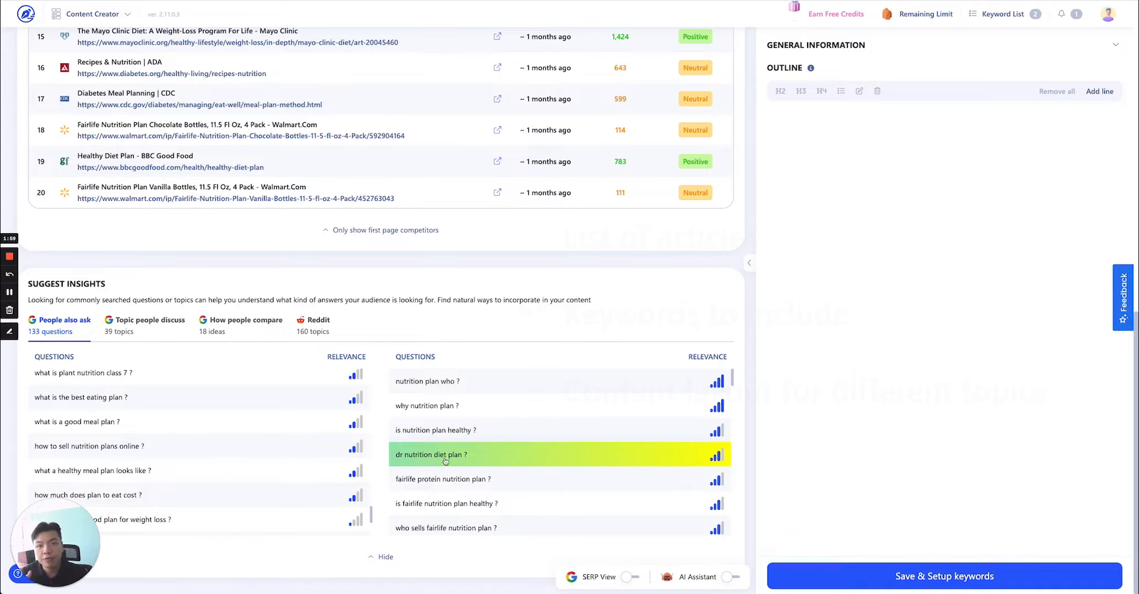
pyautogui.scroll(-3, 445, 463)
pyautogui.scroll(-5, 446, 463)
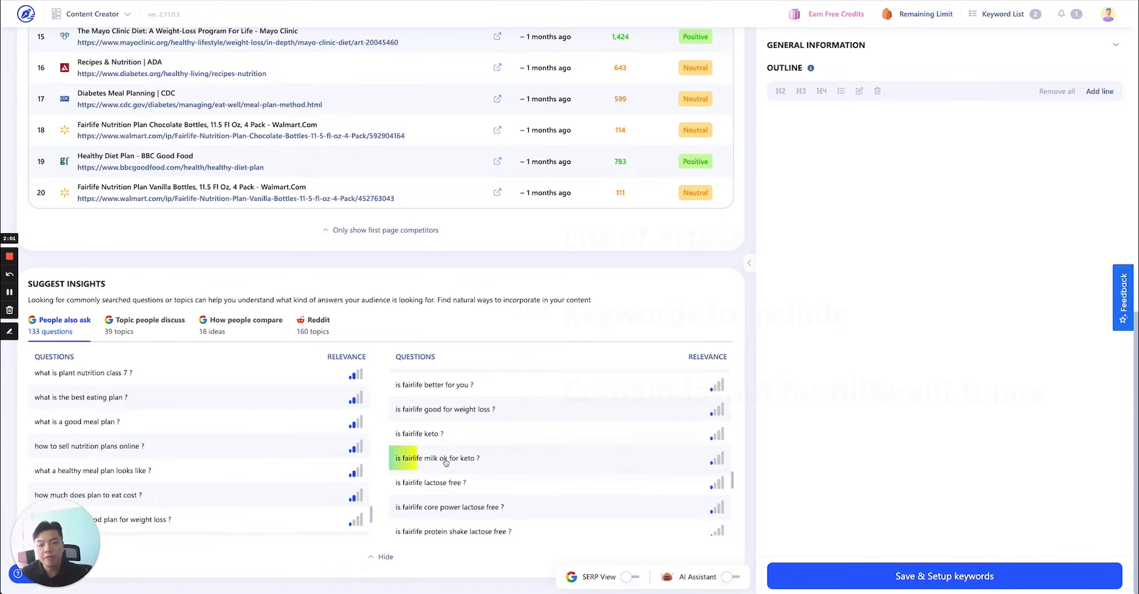
pyautogui.scroll(-5, 446, 463)
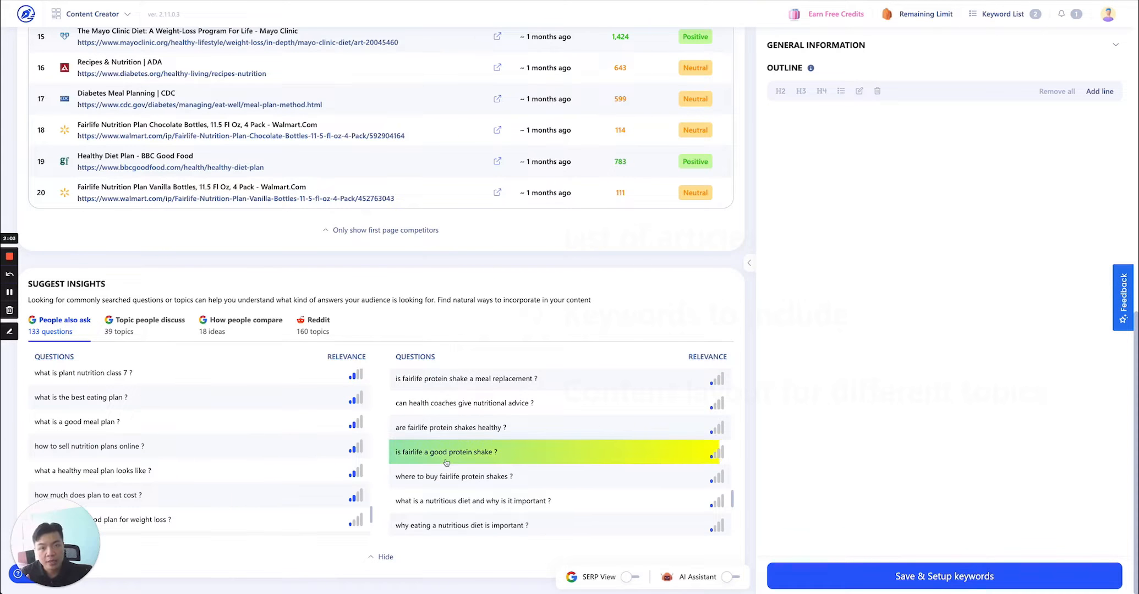
pyautogui.scroll(10, 398, 312)
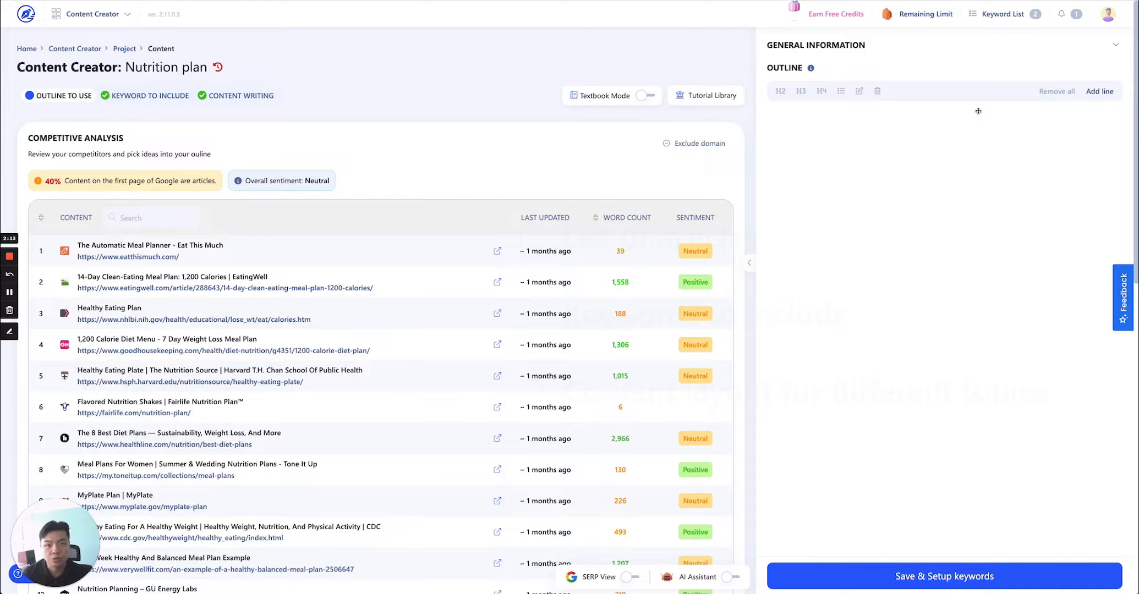
# - Browse the suggested insights for Topic people discuss, How people compare and Reddit
pyautogui.moveTo(644, 96)
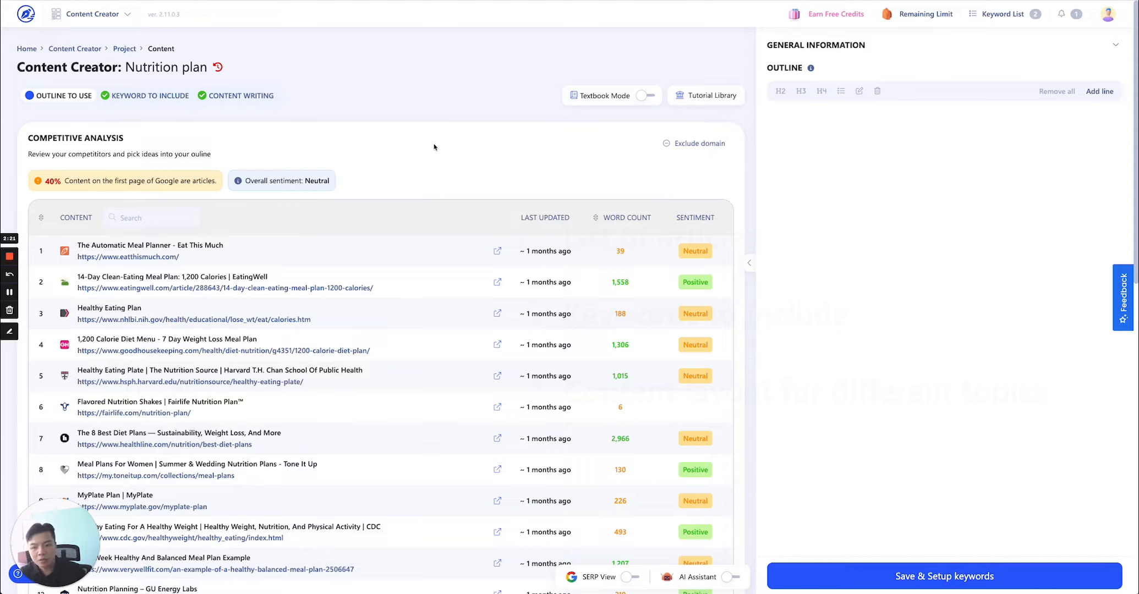
pyautogui.scroll(-10, 463, 176)
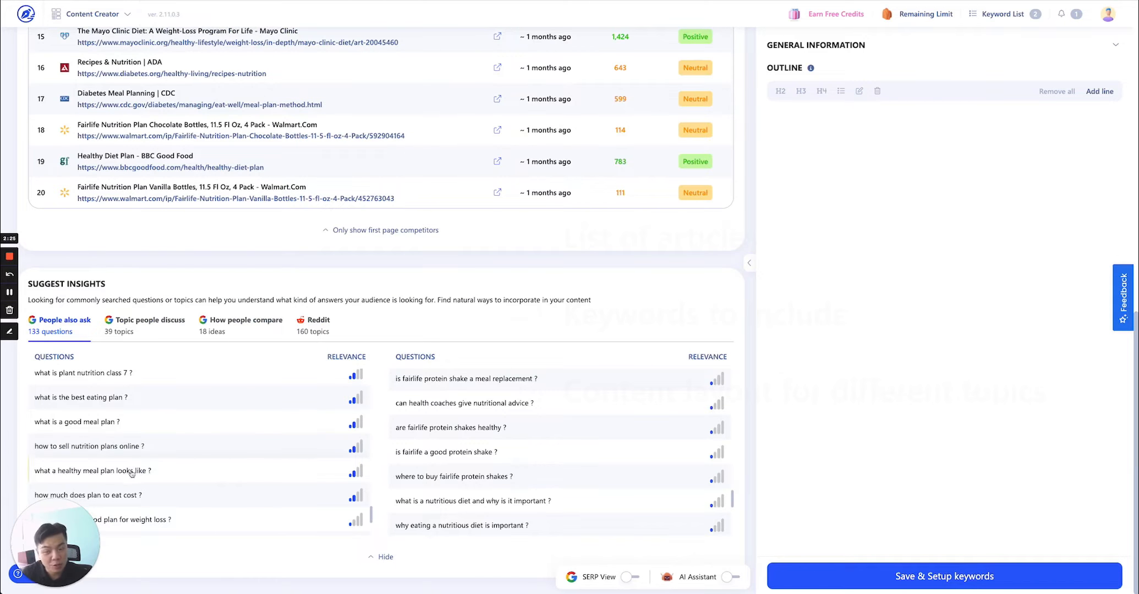
pyautogui.click(141, 332)
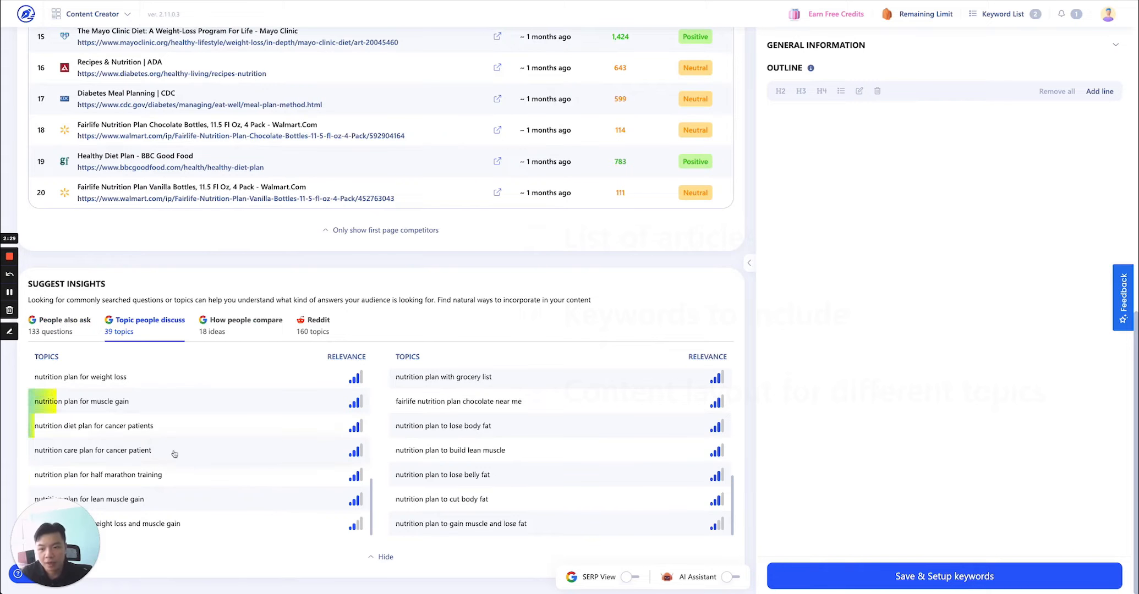
pyautogui.click(243, 330)
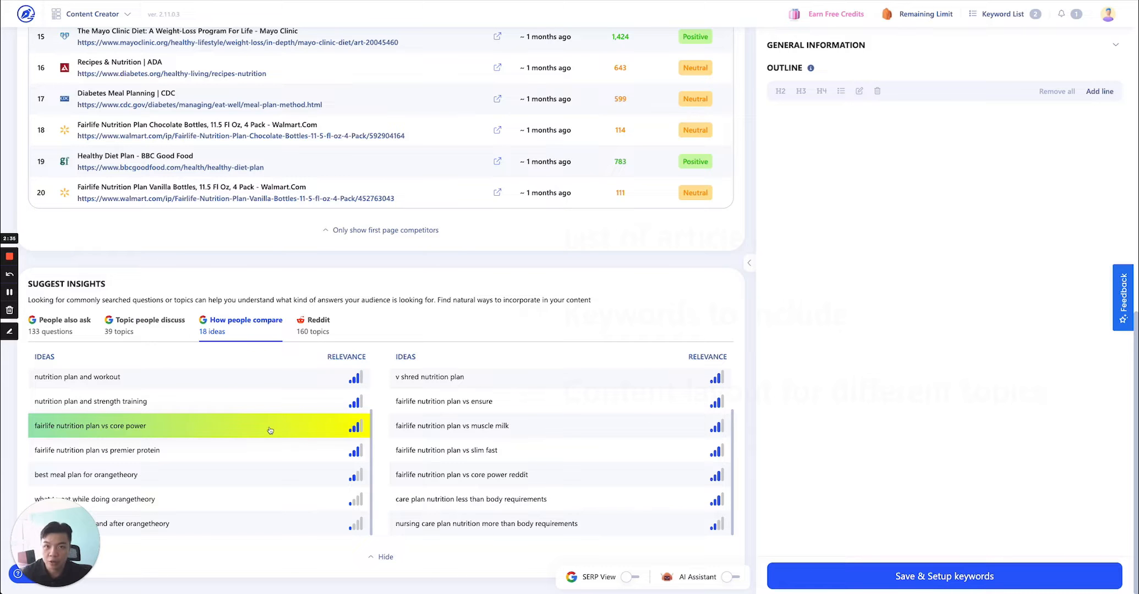
pyautogui.click(327, 337)
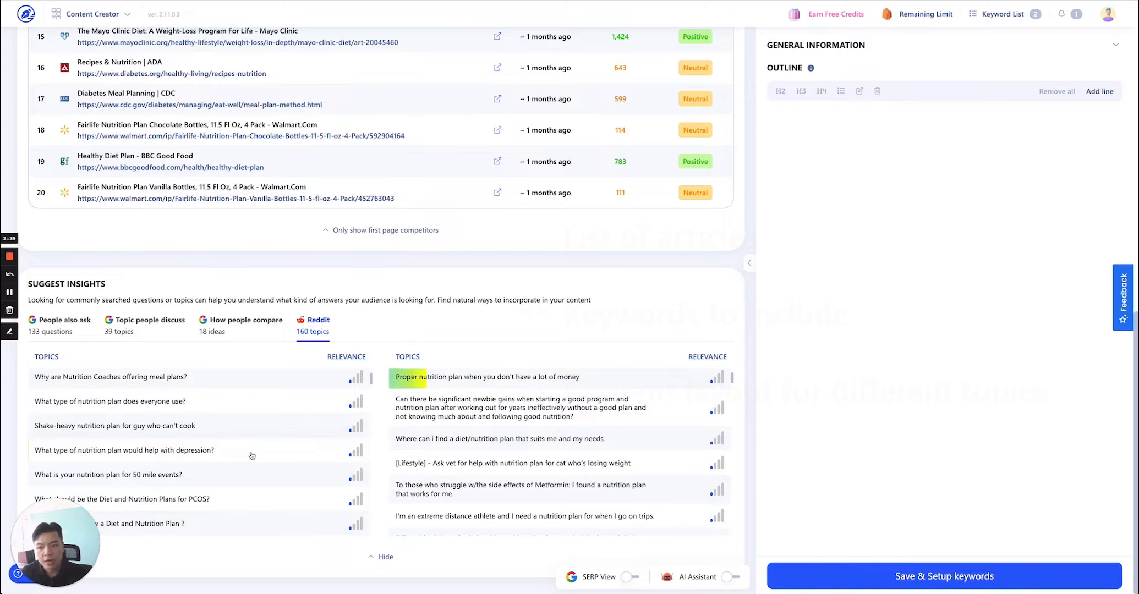
pyautogui.scroll(-5, 550, 440)
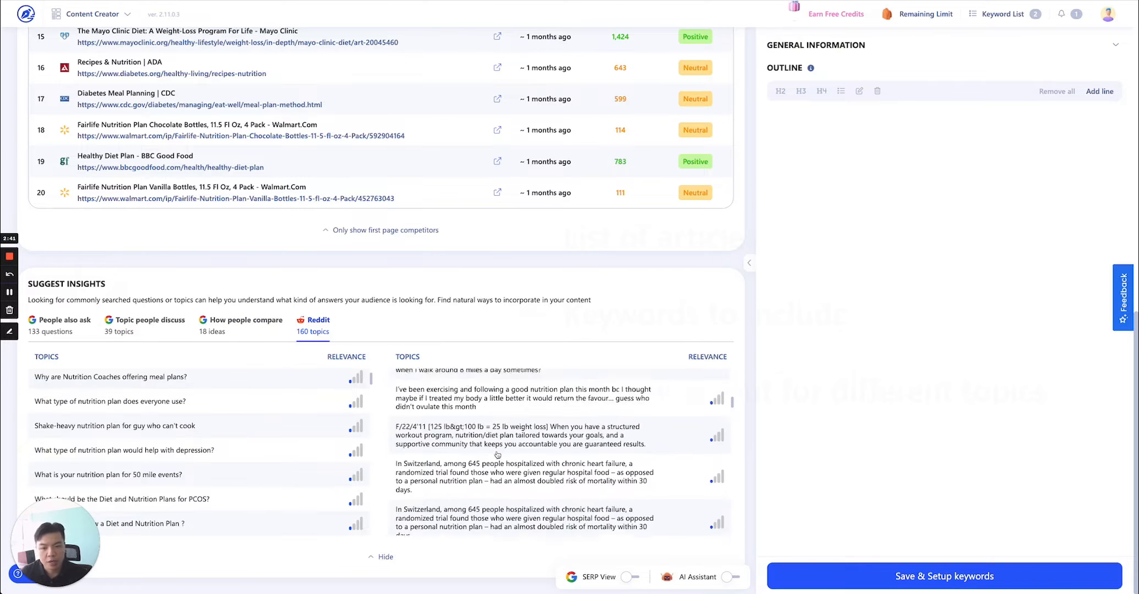
pyautogui.scroll(-1, 317, 473)
pyautogui.scroll(-5, 317, 473)
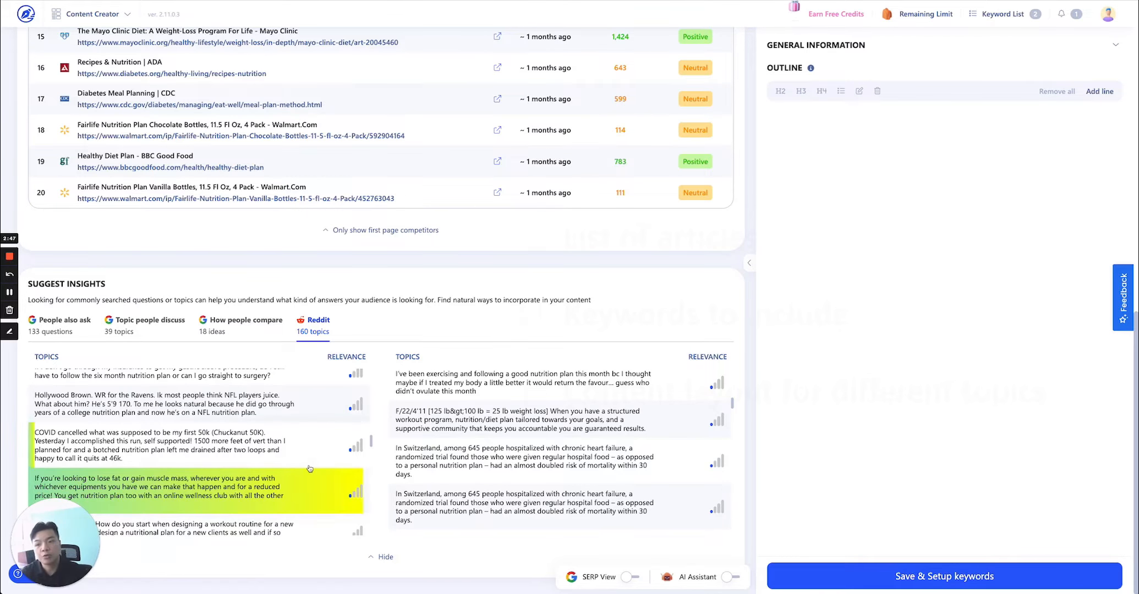
# - Return to the competitor list and open the summary of EatingWell's 14-Day Clean-Eating Meal Plan article
pyautogui.scroll(5, 303, 474)
pyautogui.scroll(8, 518, 357)
pyautogui.scroll(4, 518, 357)
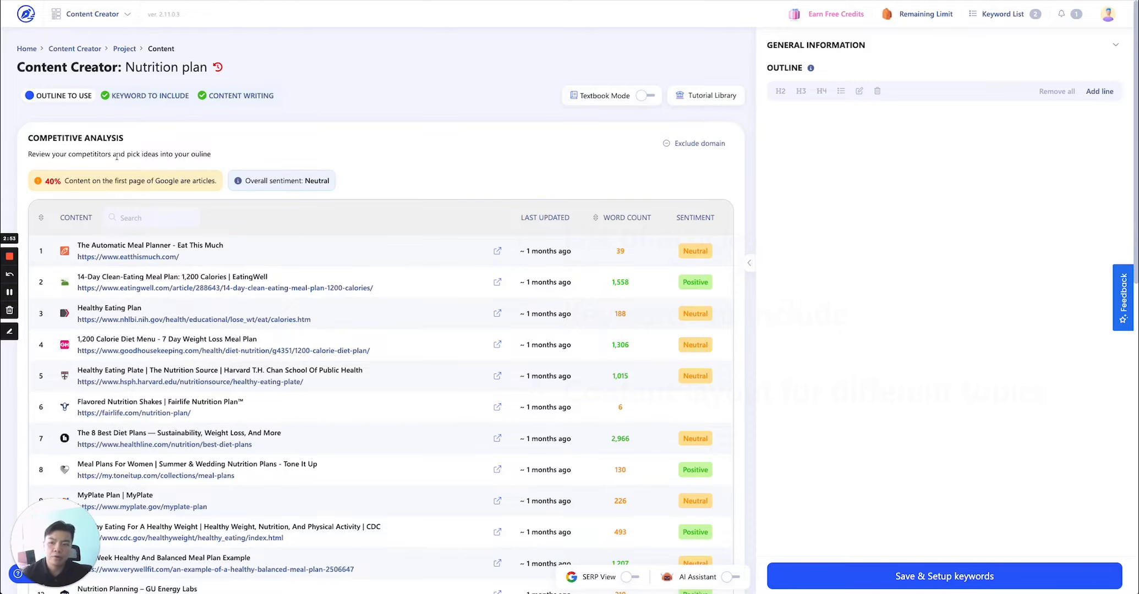
pyautogui.scroll(-4, 154, 338)
pyautogui.scroll(3, 151, 320)
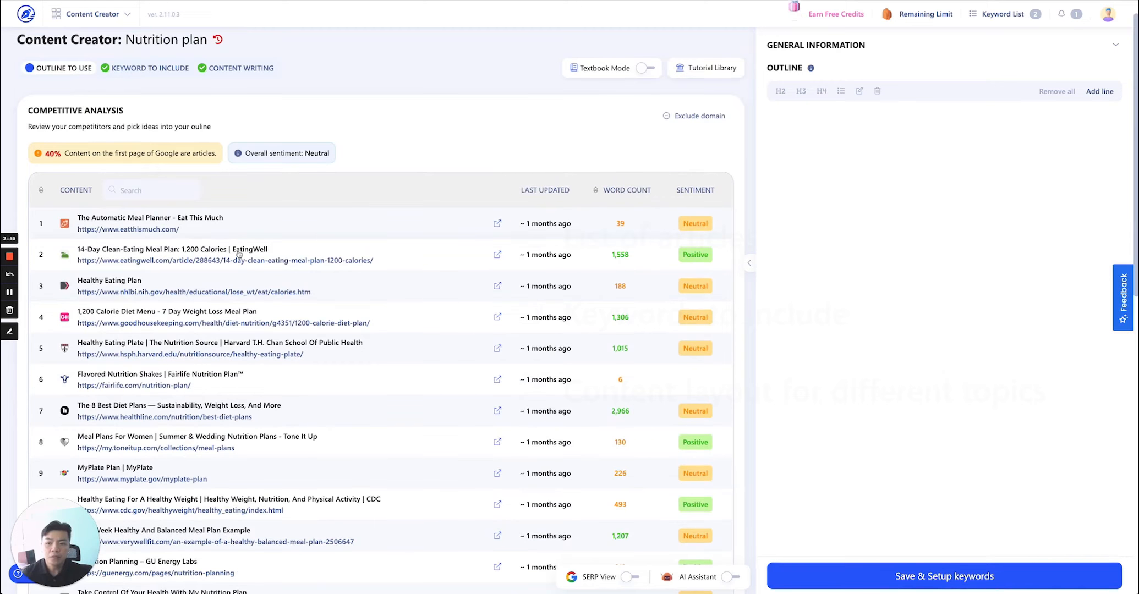
pyautogui.click(401, 259)
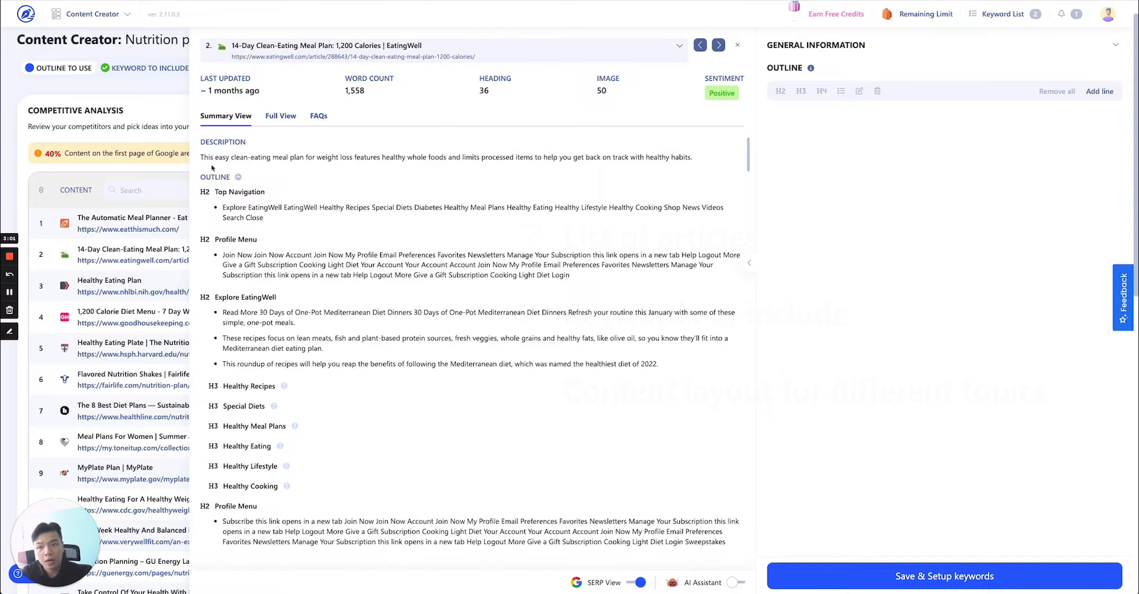
# - Open the summary of Eat This Much's The Automatic Meal Planner, visit its web page and look through the content
pyautogui.click(150, 221)
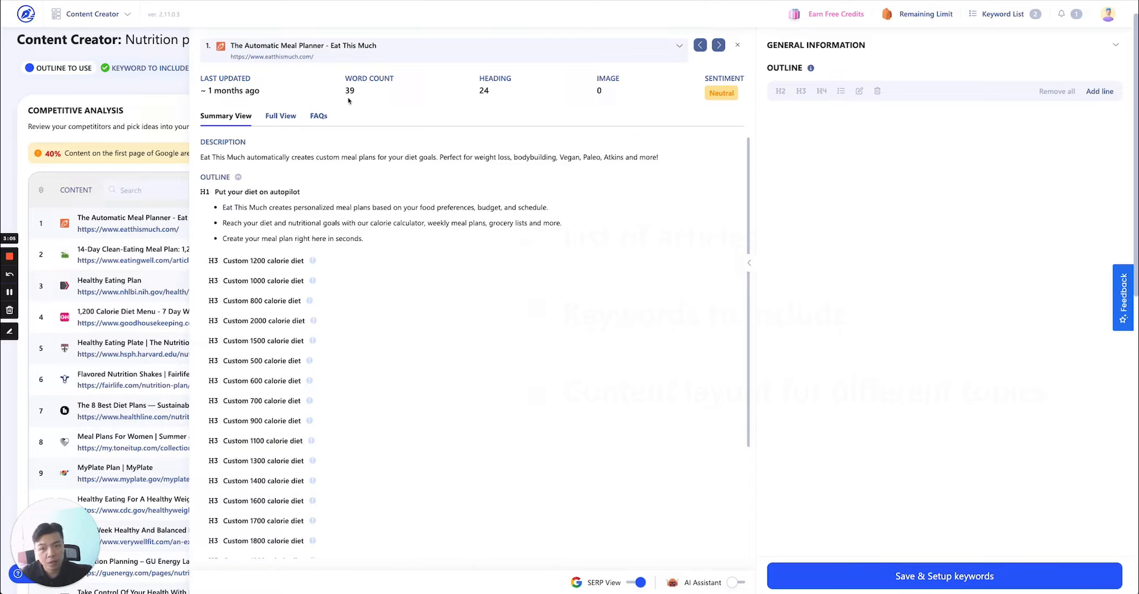
pyautogui.click(301, 57)
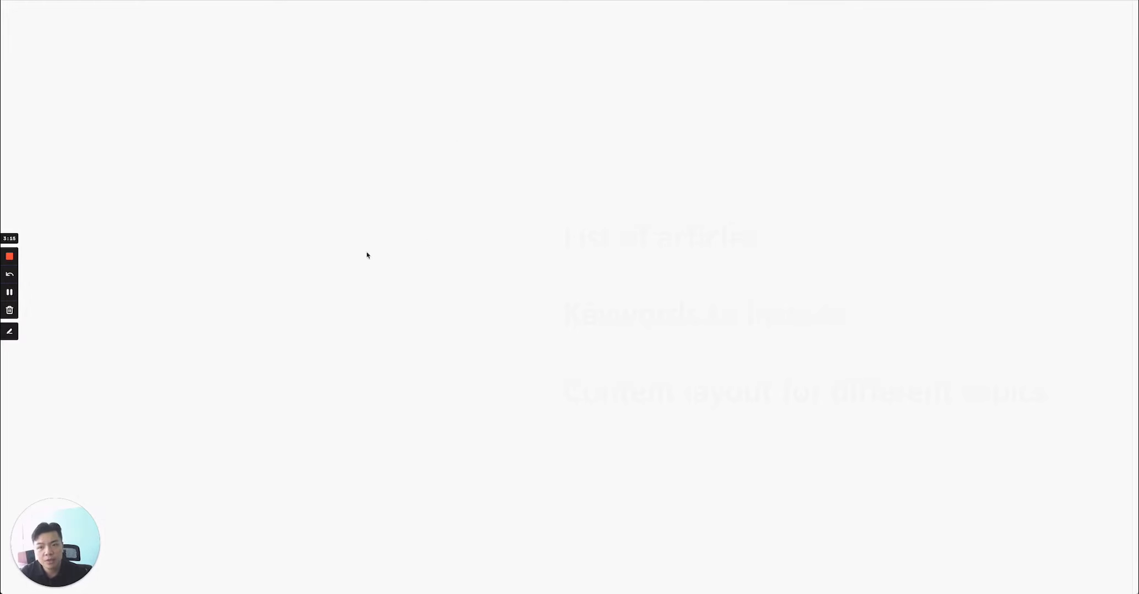
pyautogui.scroll(-2, 461, 248)
pyautogui.scroll(-20, 461, 248)
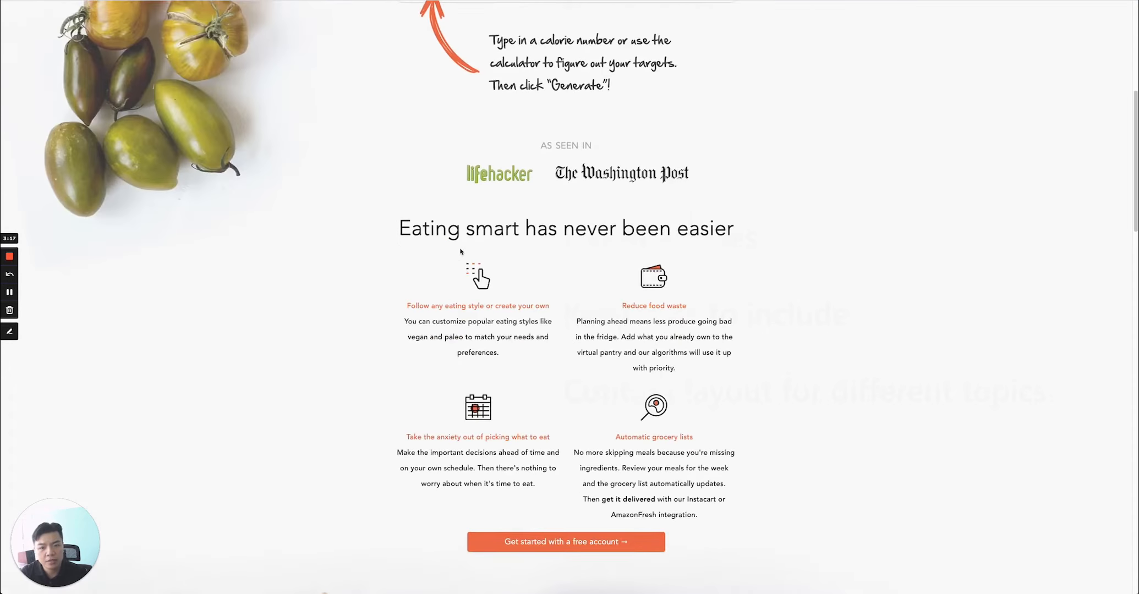
pyautogui.scroll(-5, 424, 255)
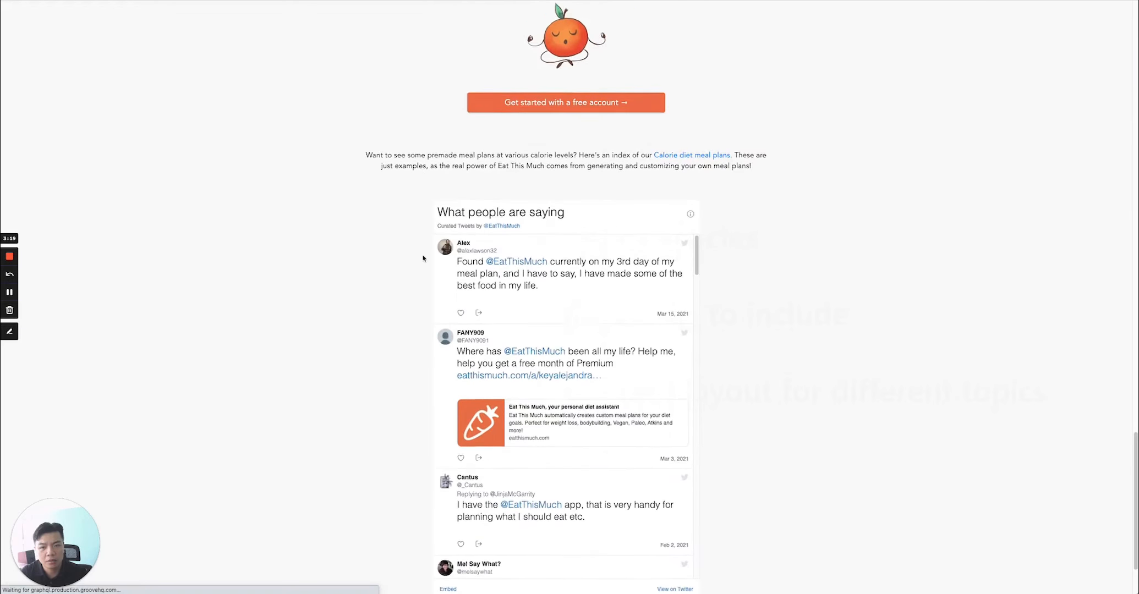
pyautogui.scroll(3, 374, 252)
pyautogui.scroll(-5, 413, 199)
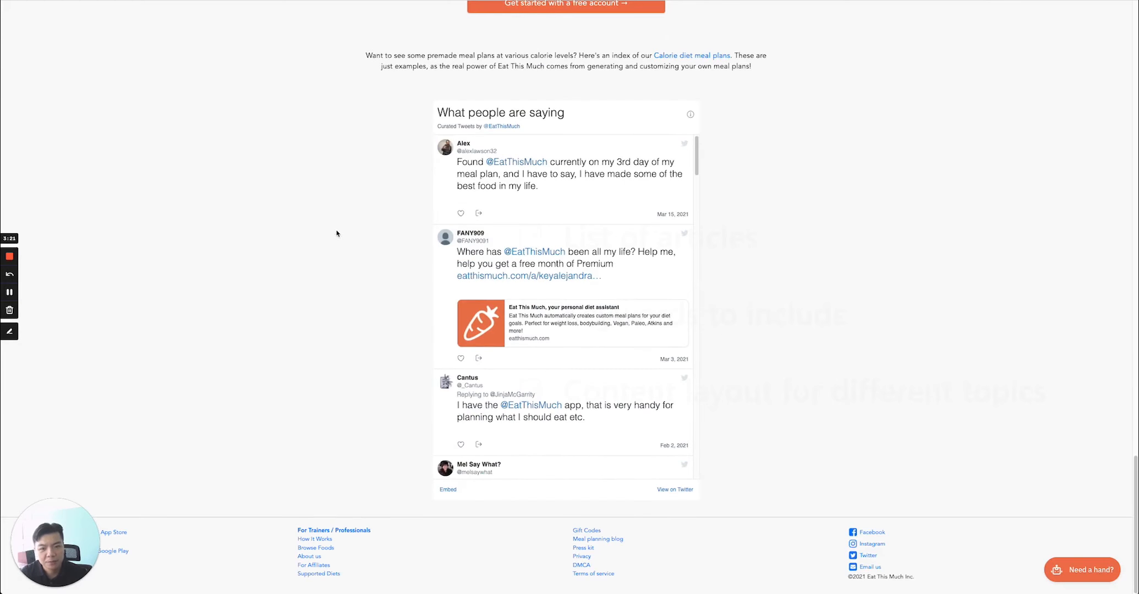
pyautogui.scroll(20, 338, 233)
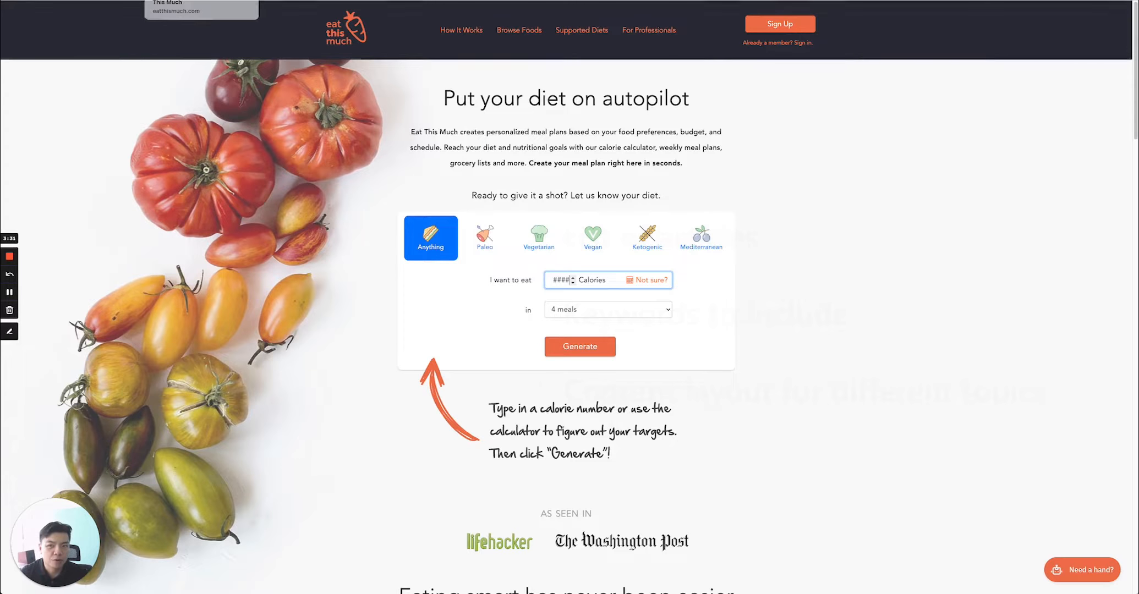
# - Return to the competitor summaries, switch to EatingWell's 14-Day Clean-Eating Meal Plan and examine its outline headings and paragraphs
pyautogui.click(249, 1)
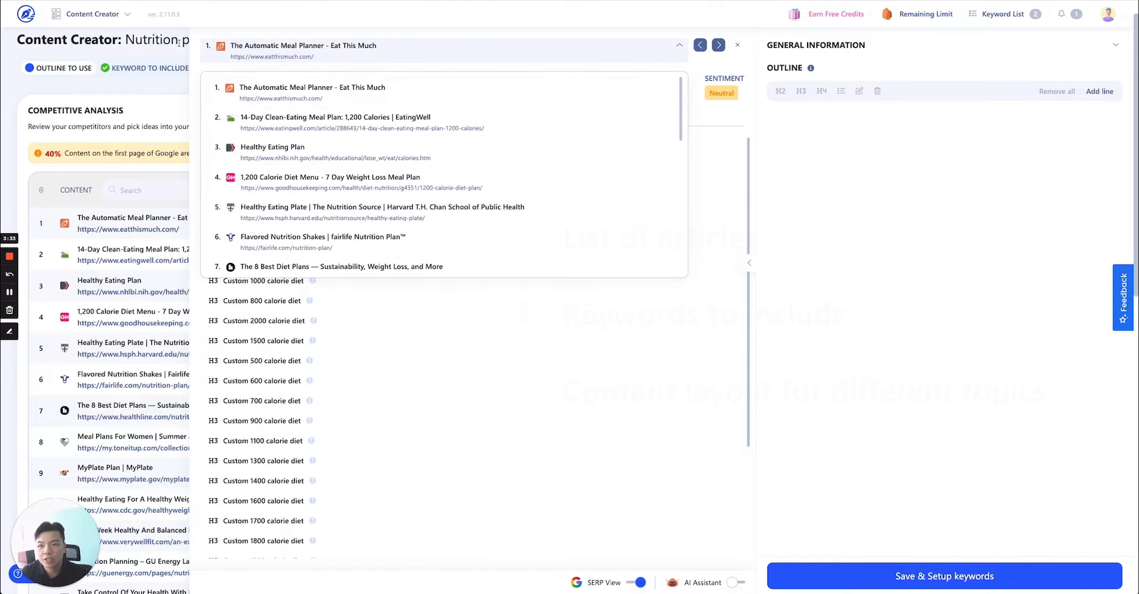
pyautogui.click(374, 120)
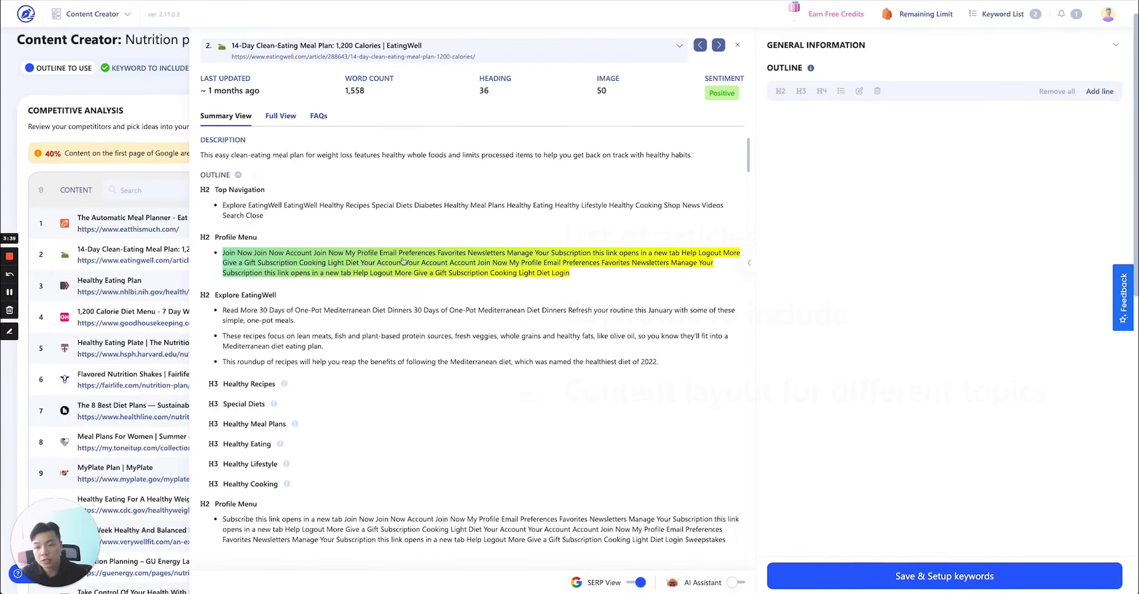
pyautogui.scroll(-5, 404, 261)
pyautogui.scroll(6, 349, 309)
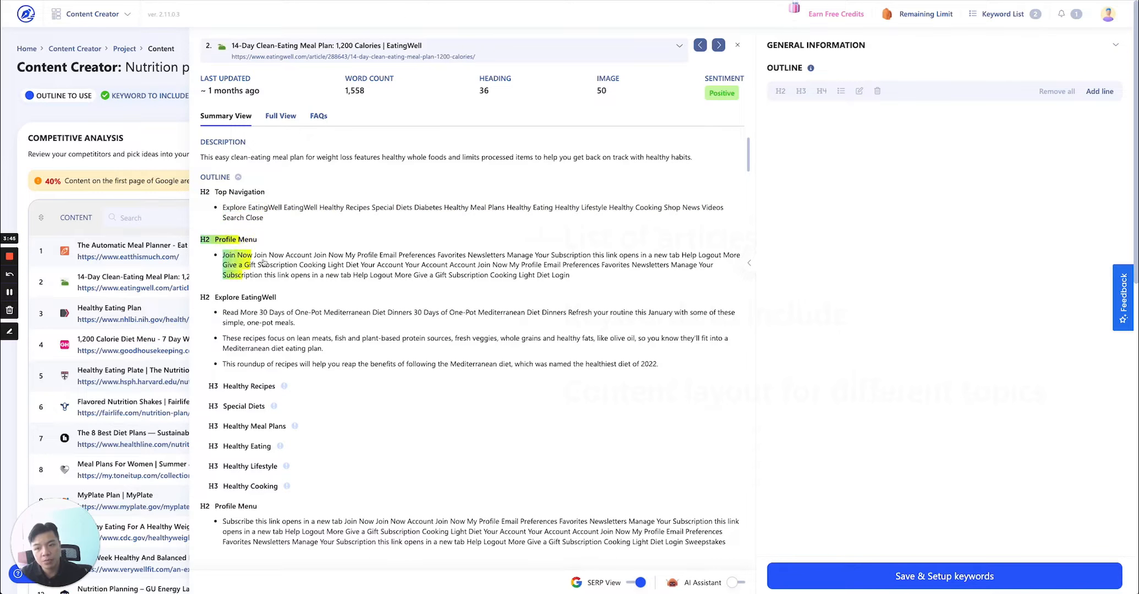
pyautogui.scroll(-2, 306, 312)
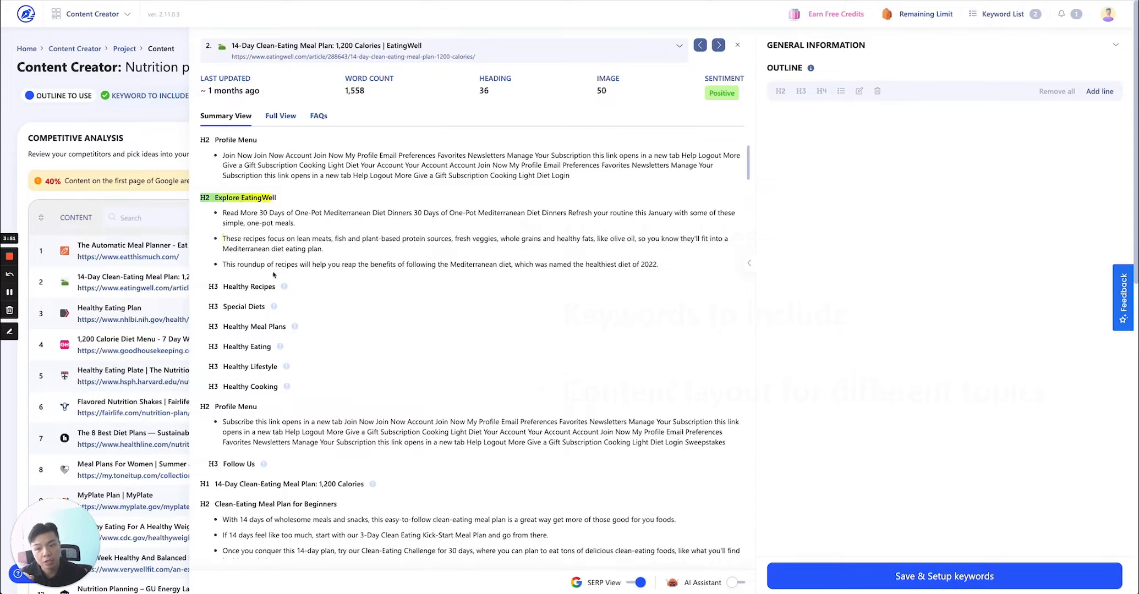
pyautogui.scroll(-1, 275, 341)
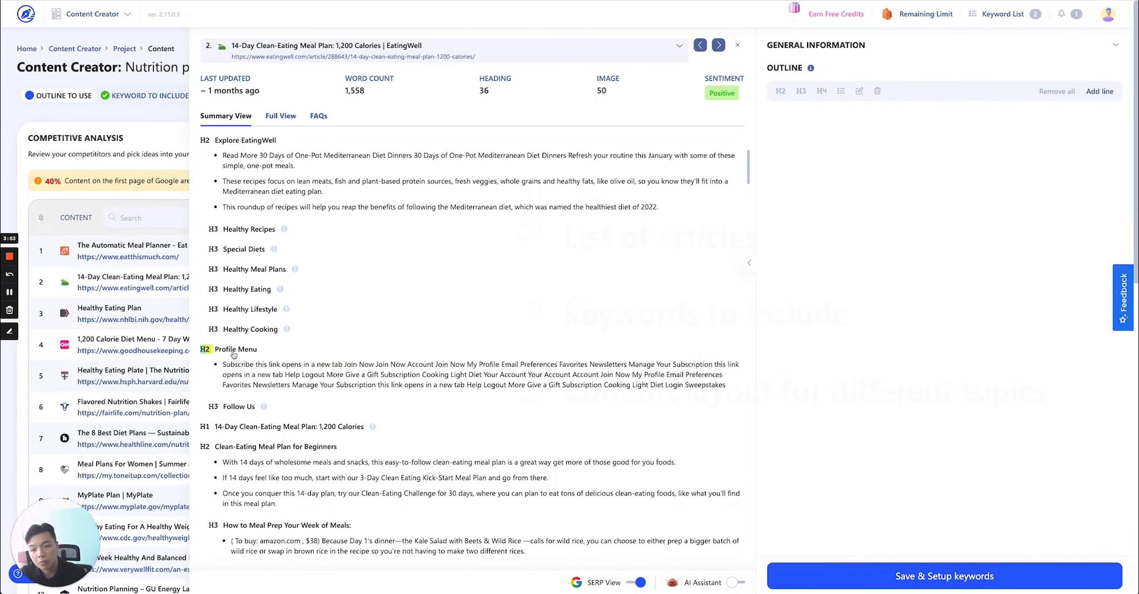
pyautogui.scroll(-3, 220, 379)
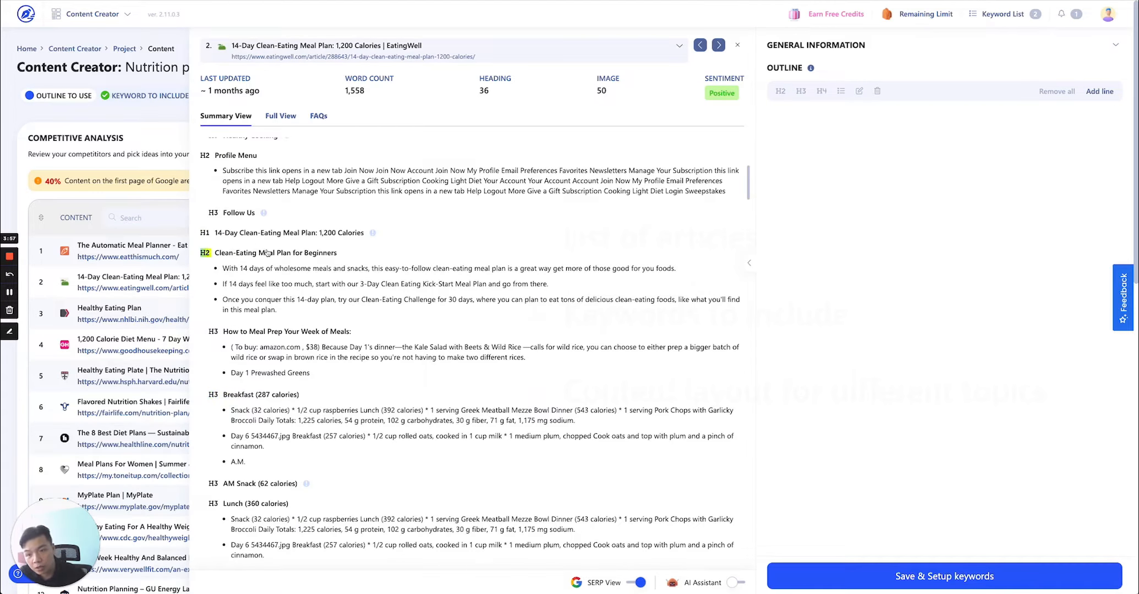
pyautogui.scroll(-5, 285, 329)
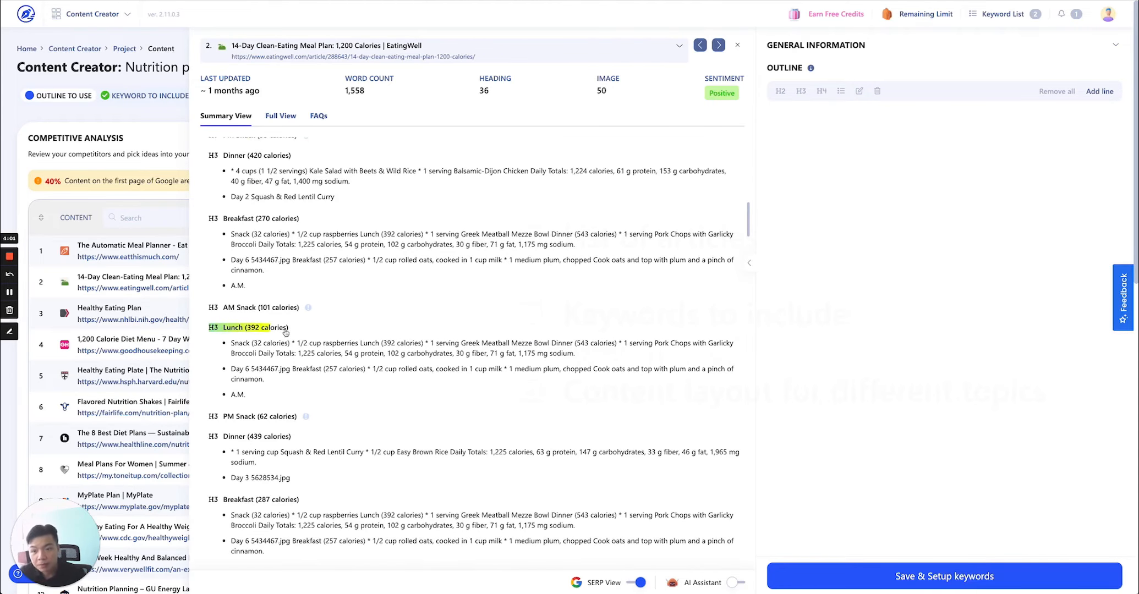
pyautogui.scroll(6, 286, 329)
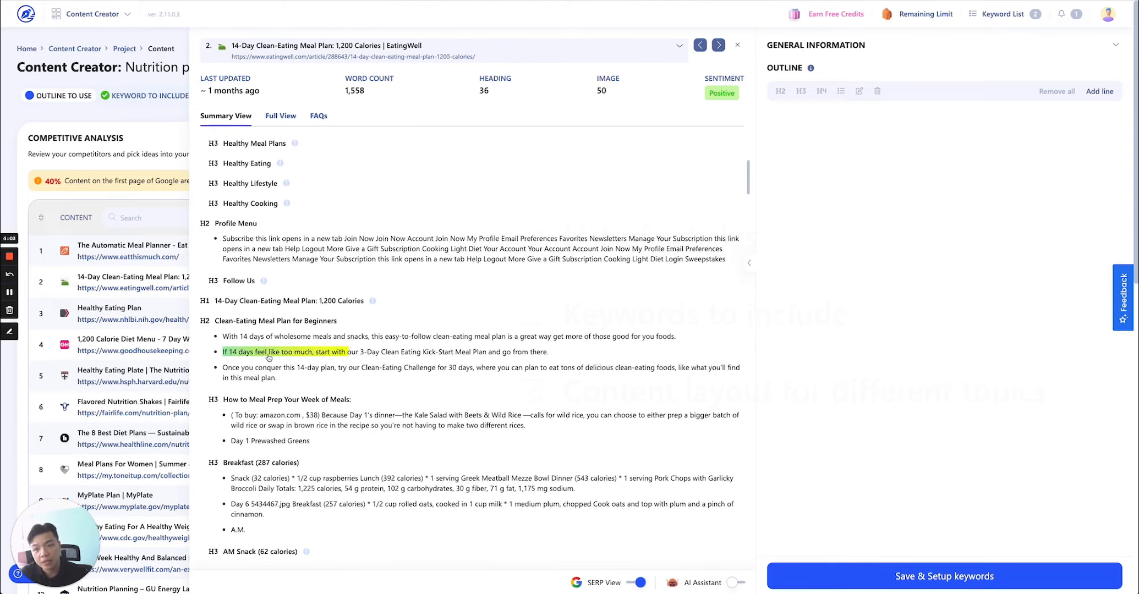
pyautogui.scroll(-1, 269, 363)
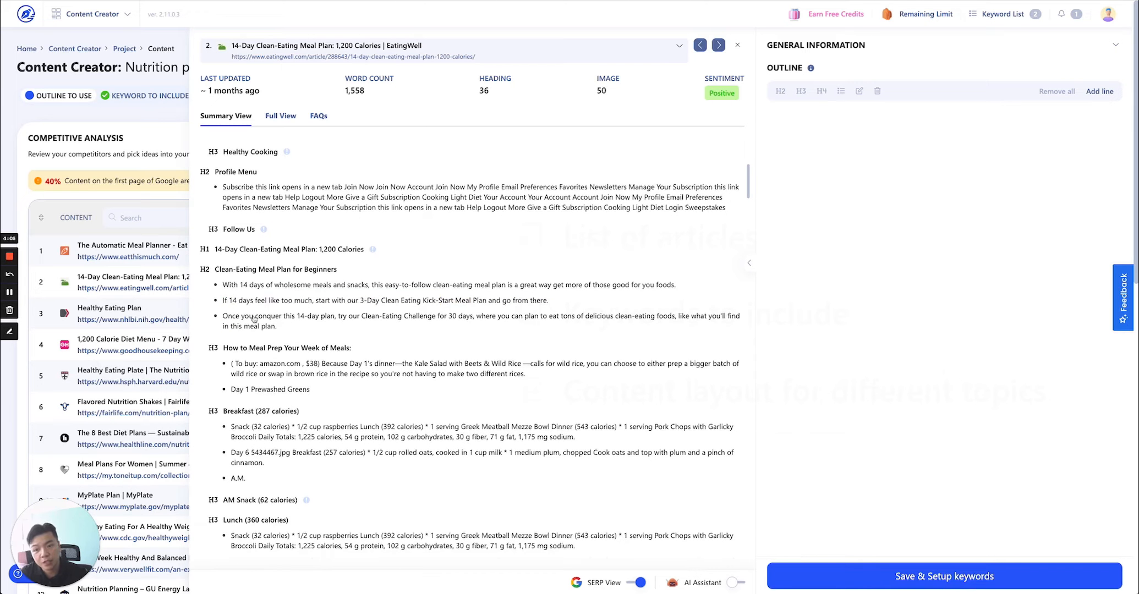
pyautogui.scroll(-4, 253, 320)
pyautogui.scroll(2, 231, 311)
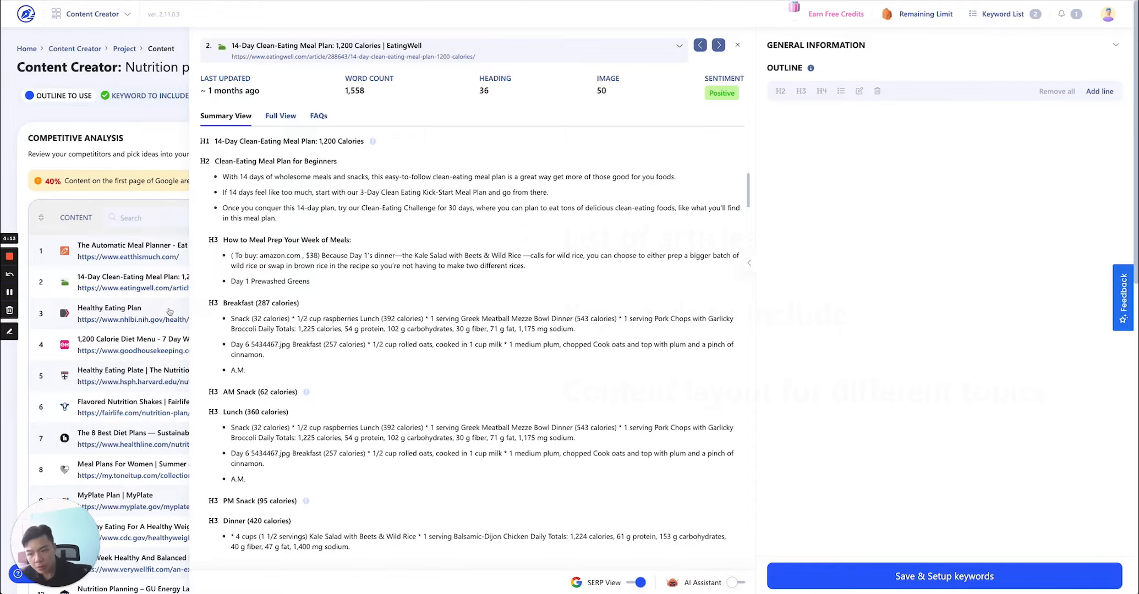
pyautogui.scroll(-1, 163, 320)
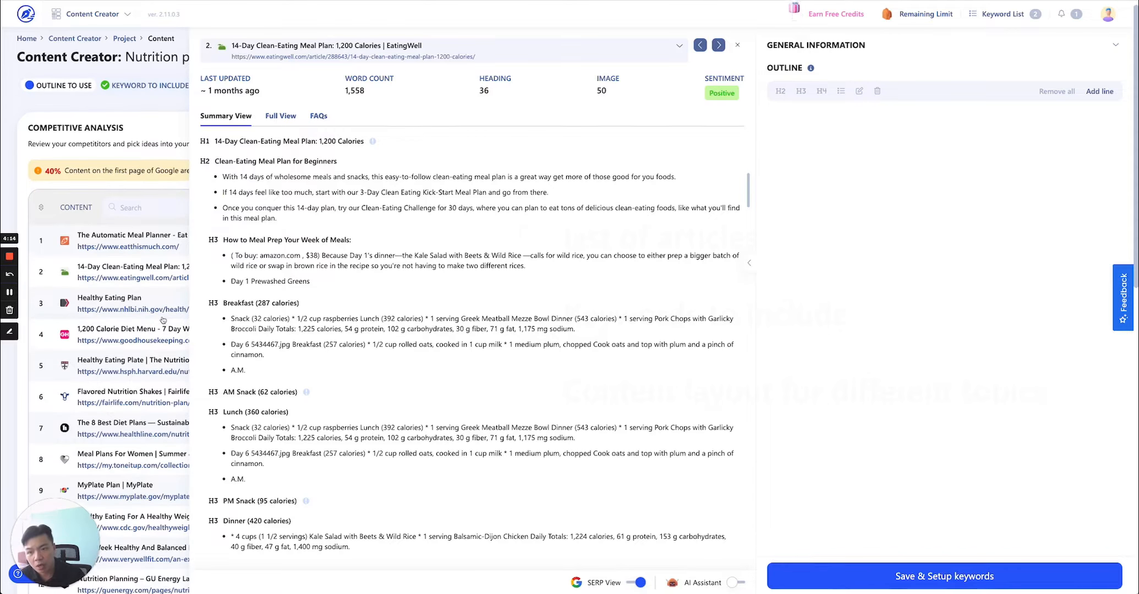
# - Switch the competitor summary to Healthline's The 8 Best Diet Plans and review its full outline
pyautogui.click(503, 49)
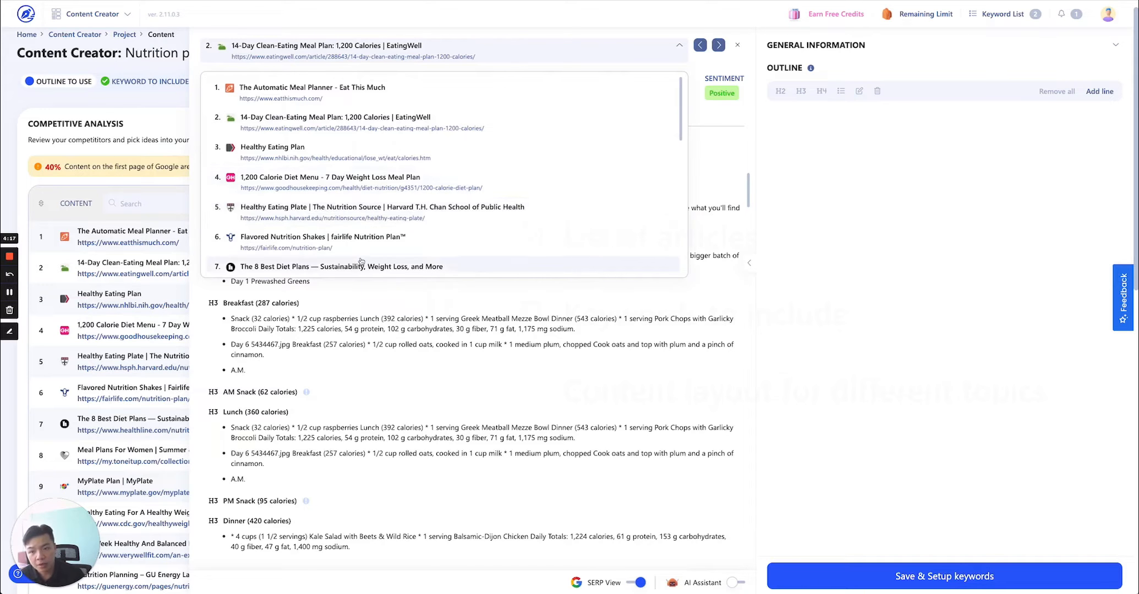
pyautogui.scroll(-2, 385, 258)
pyautogui.click(403, 215)
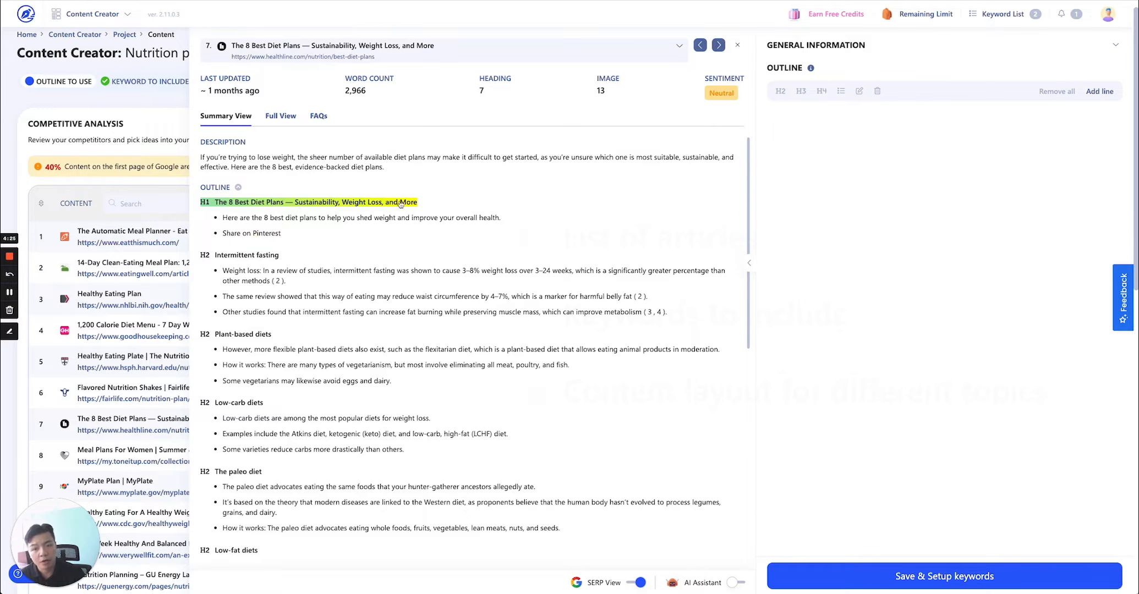
pyautogui.moveTo(401, 204); pyautogui.dragTo(215, 205)
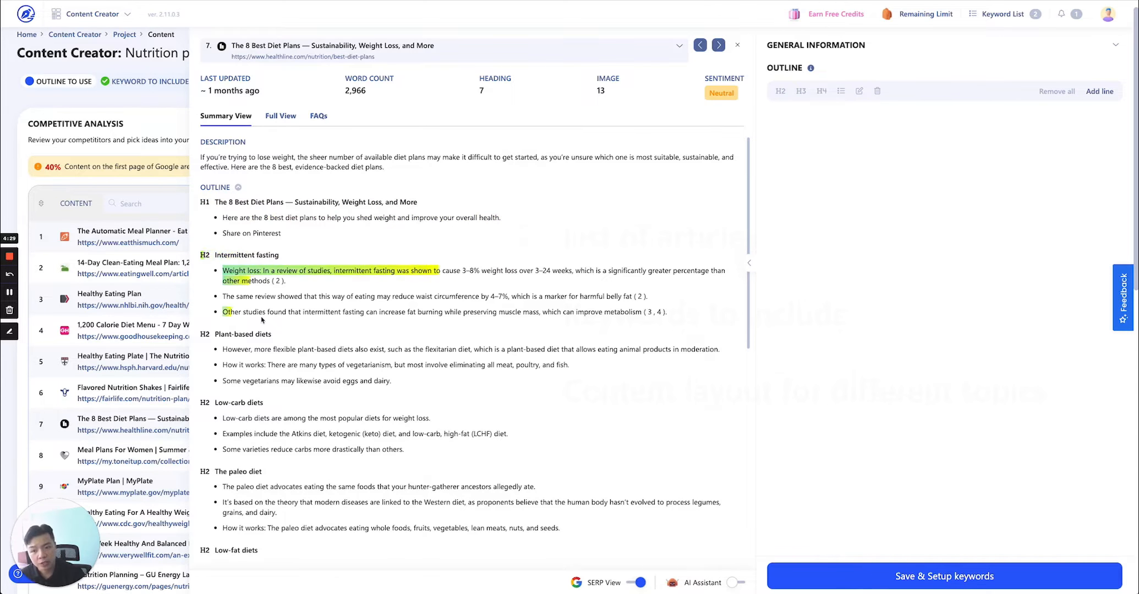
pyautogui.scroll(-1, 243, 341)
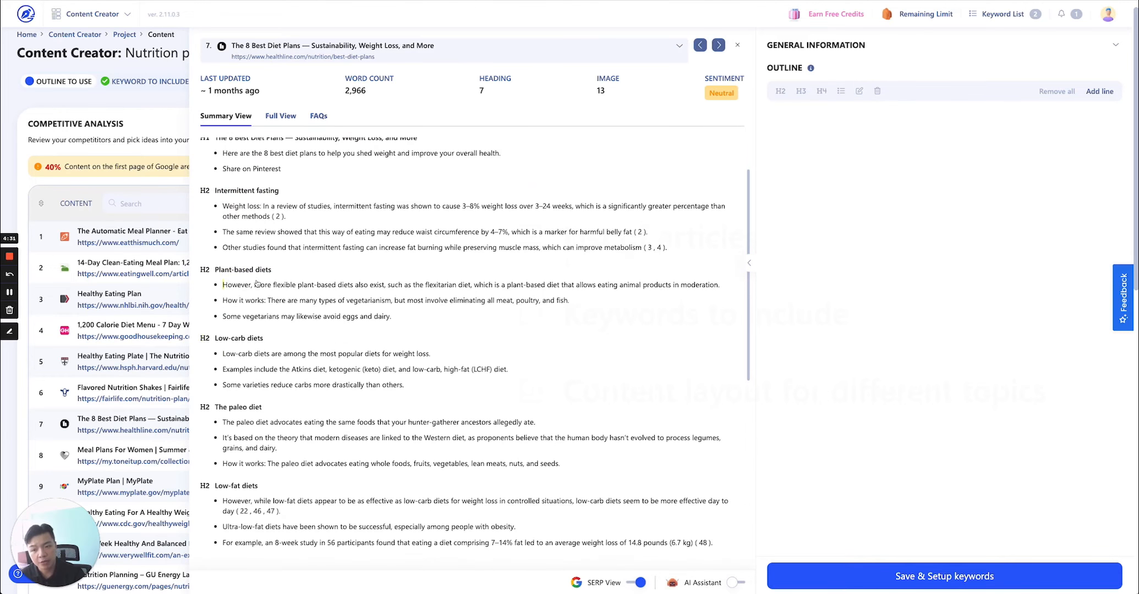
pyautogui.scroll(-8, 249, 351)
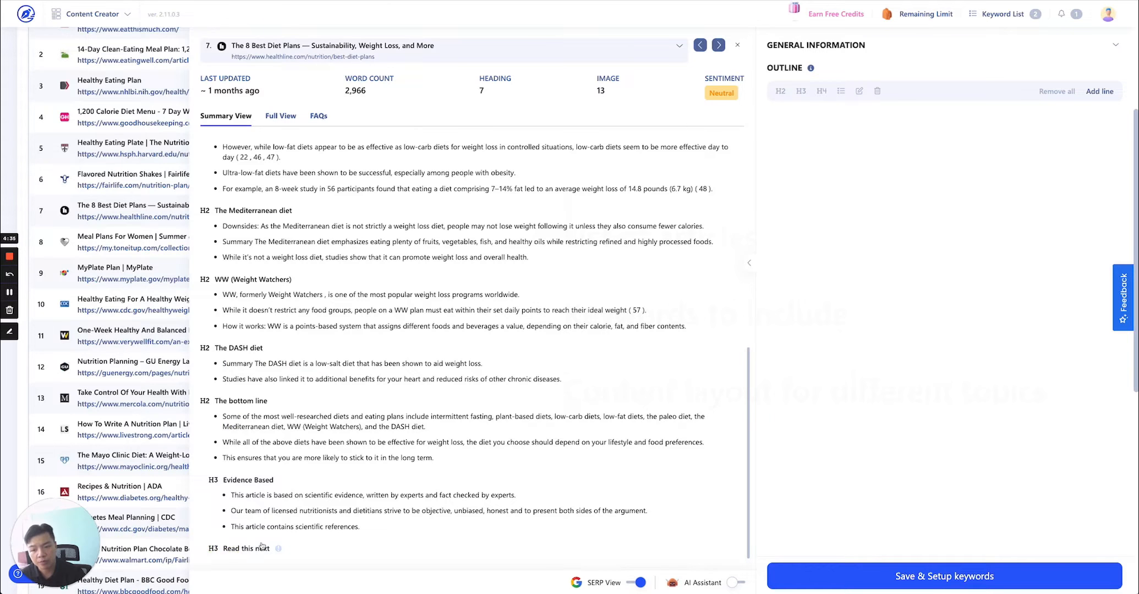
pyautogui.scroll(10, 407, 473)
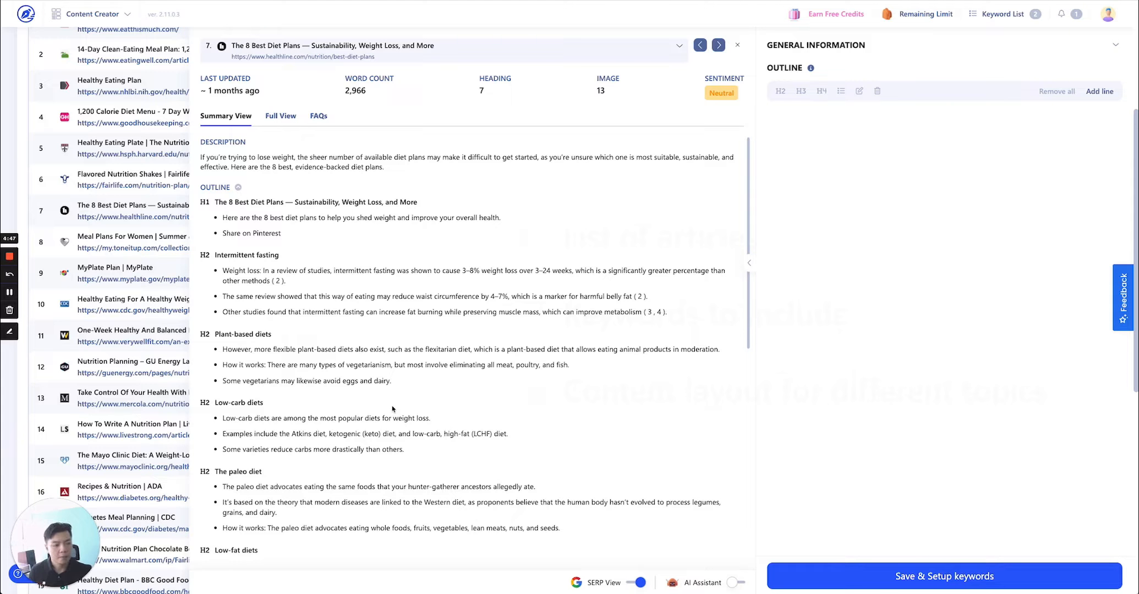
# - Add the Healthline H1 heading "The 8 Best Diet Plans — Sustainability, Weight Loss, and More" to the article outline
pyautogui.moveTo(222, 365); pyautogui.dragTo(530, 364)
pyautogui.moveTo(222, 218); pyautogui.dragTo(395, 217)
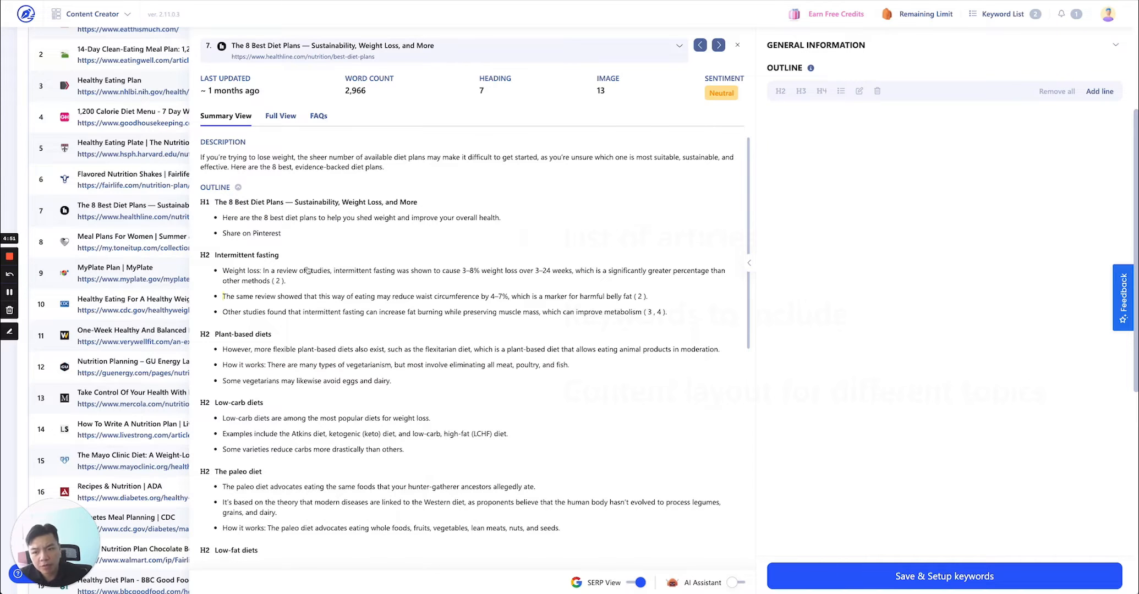
pyautogui.moveTo(223, 418); pyautogui.dragTo(431, 418)
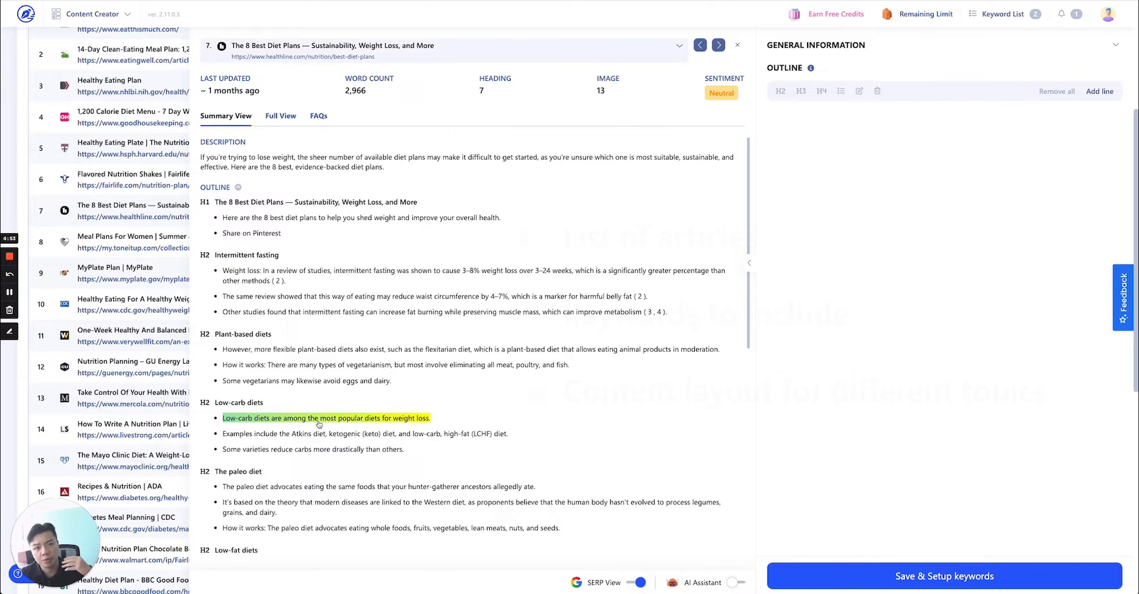
pyautogui.moveTo(201, 202); pyautogui.dragTo(417, 201)
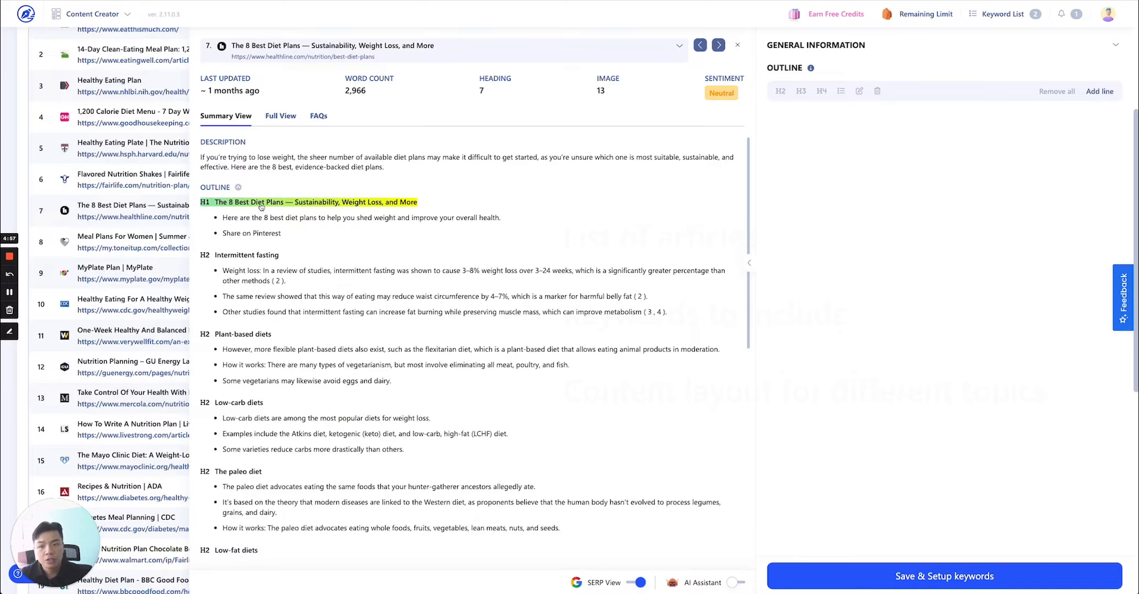
pyautogui.doubleClick(262, 203)
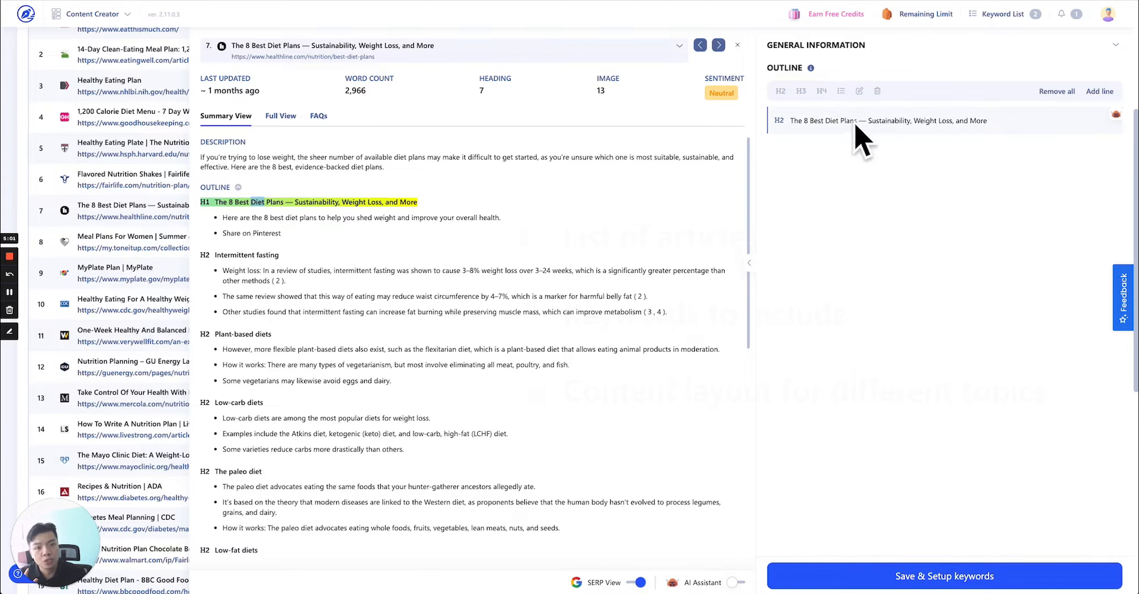
# - Examine the AI Shortcut outline options for the H1 heading, including the Orienting by and Paragraph to choices
pyautogui.rightClick(379, 203)
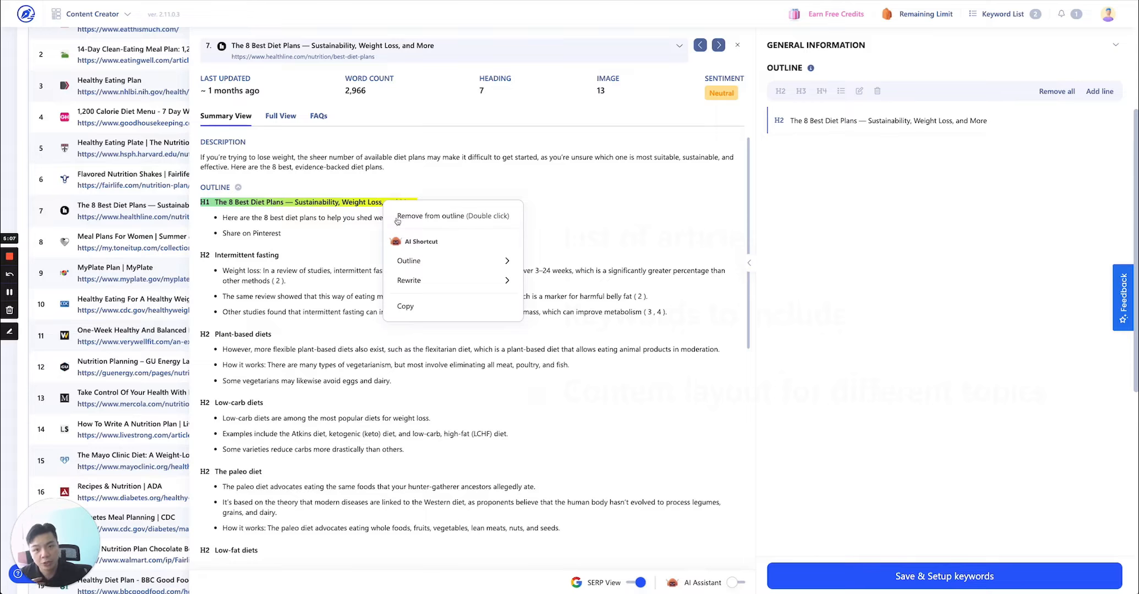
pyautogui.moveTo(422, 271)
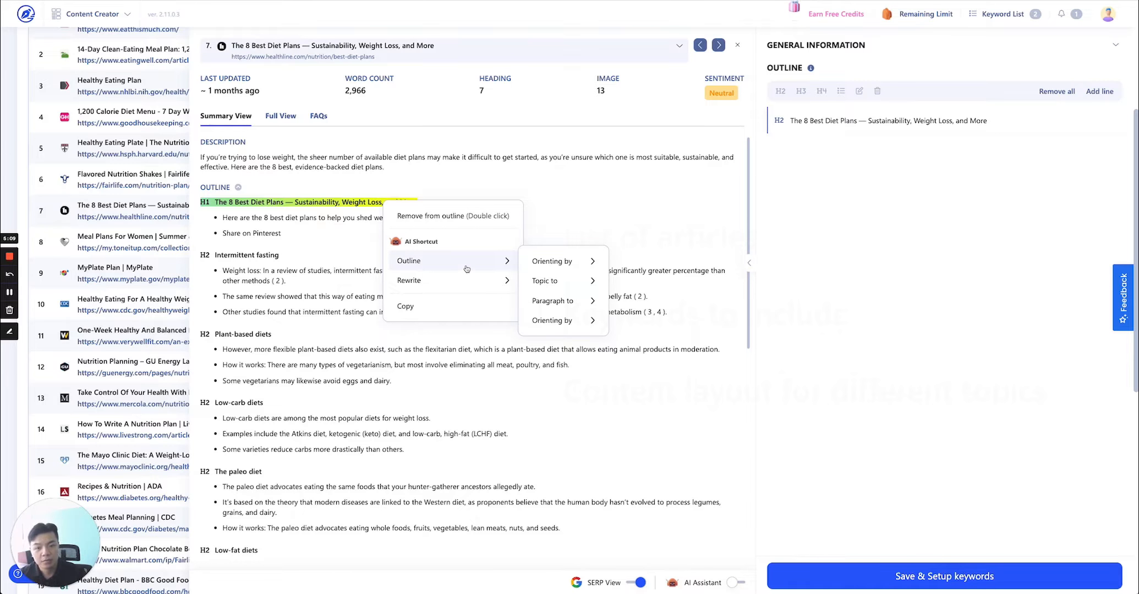
pyautogui.moveTo(545, 267)
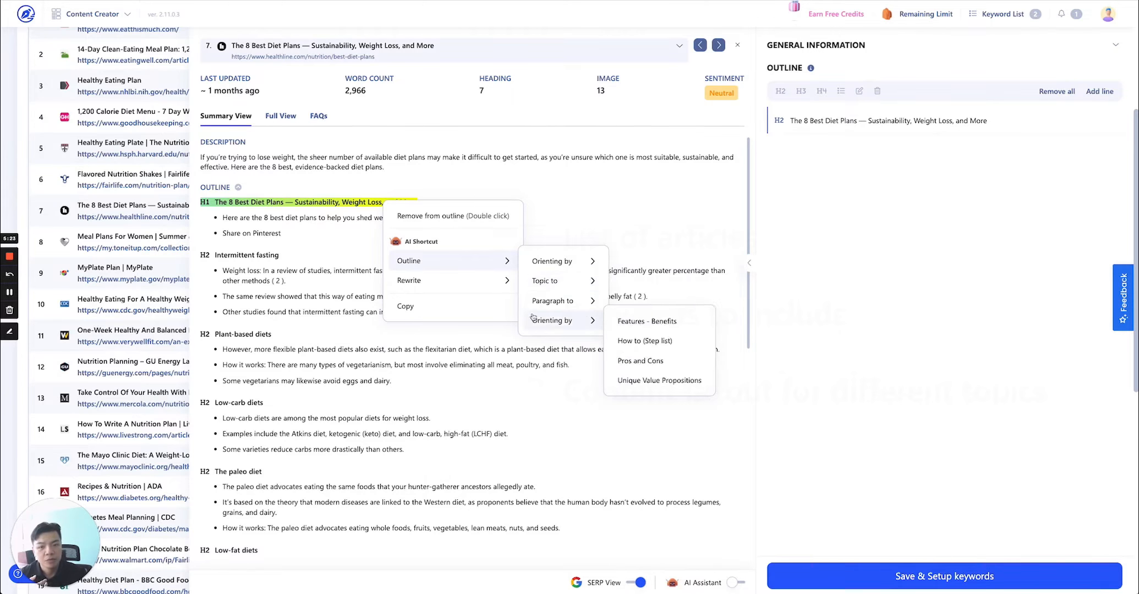
pyautogui.moveTo(456, 269)
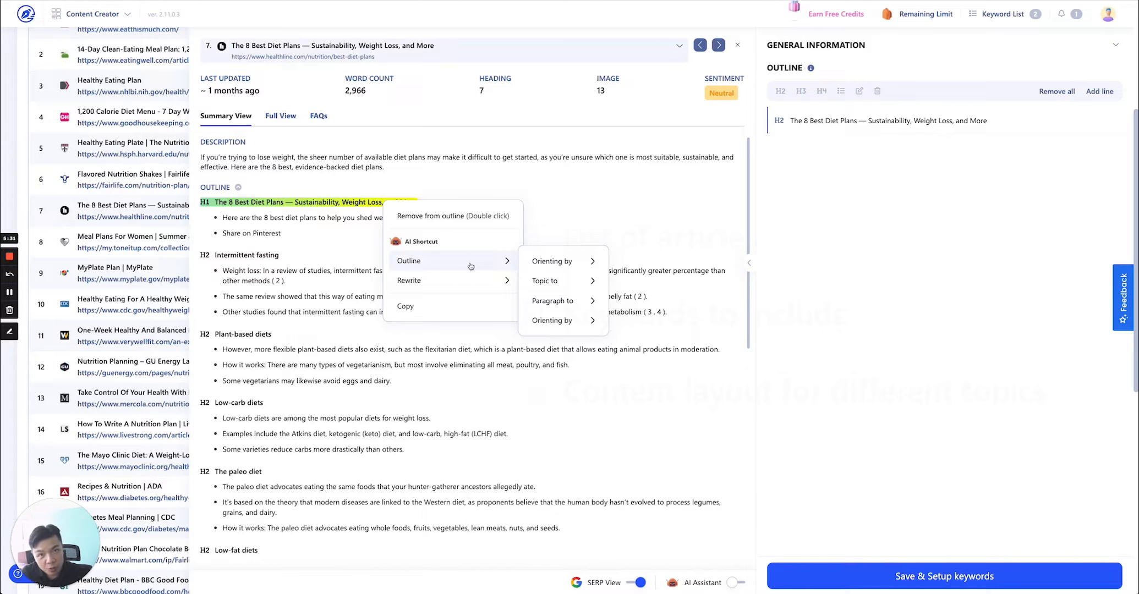
pyautogui.moveTo(570, 302)
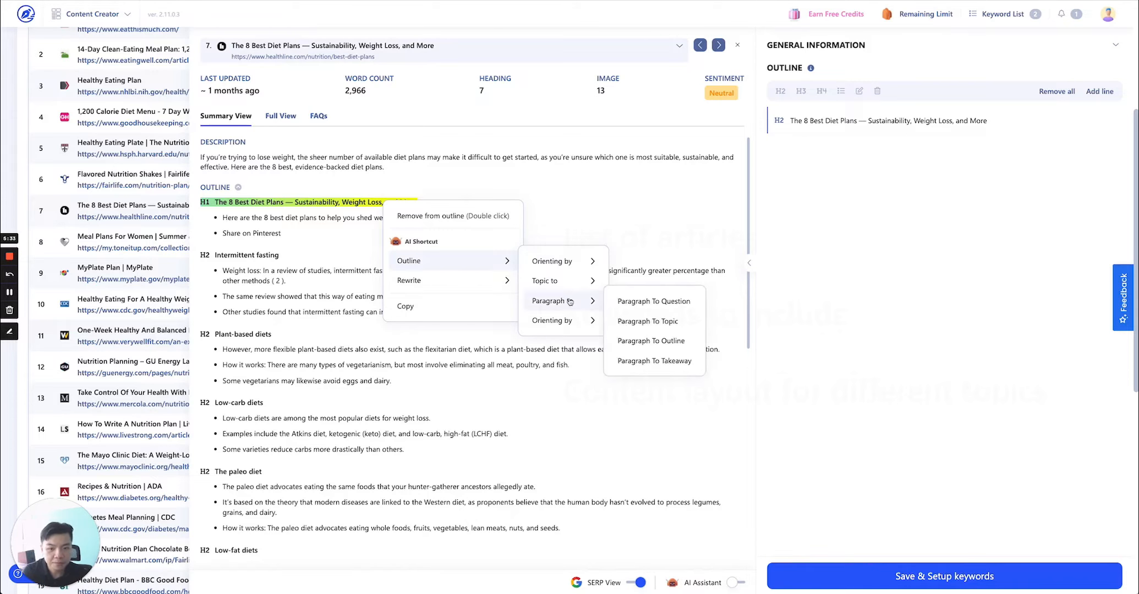
# - Send the first Intermittent fasting paragraph, about weight loss, to the AI Assistant using the Paragraph To Topic shortcut
pyautogui.click(302, 273)
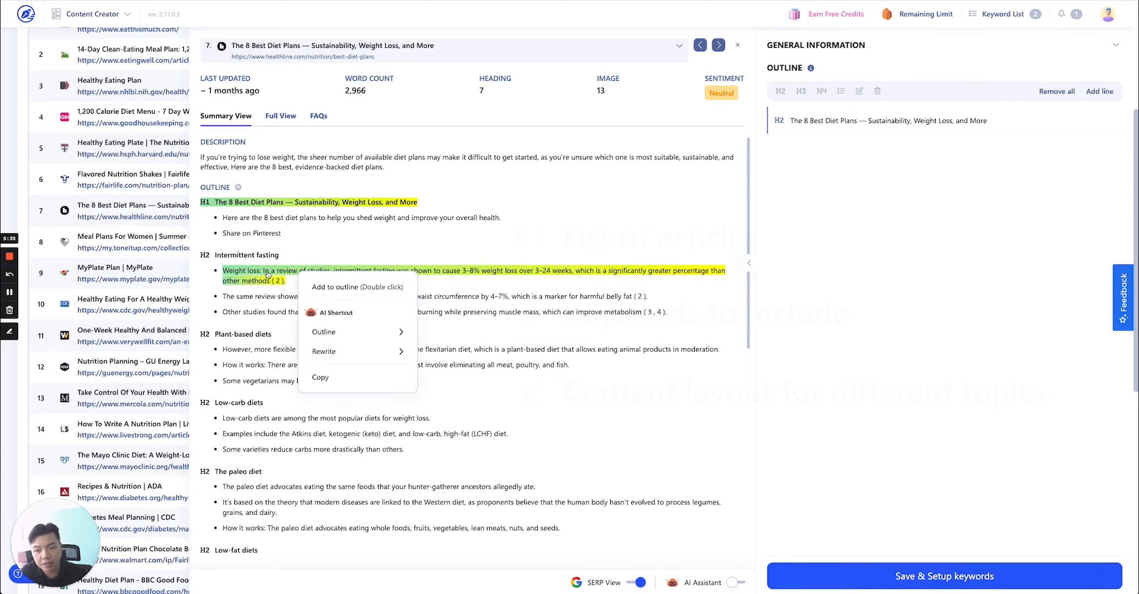
pyautogui.moveTo(347, 341)
pyautogui.moveTo(461, 381)
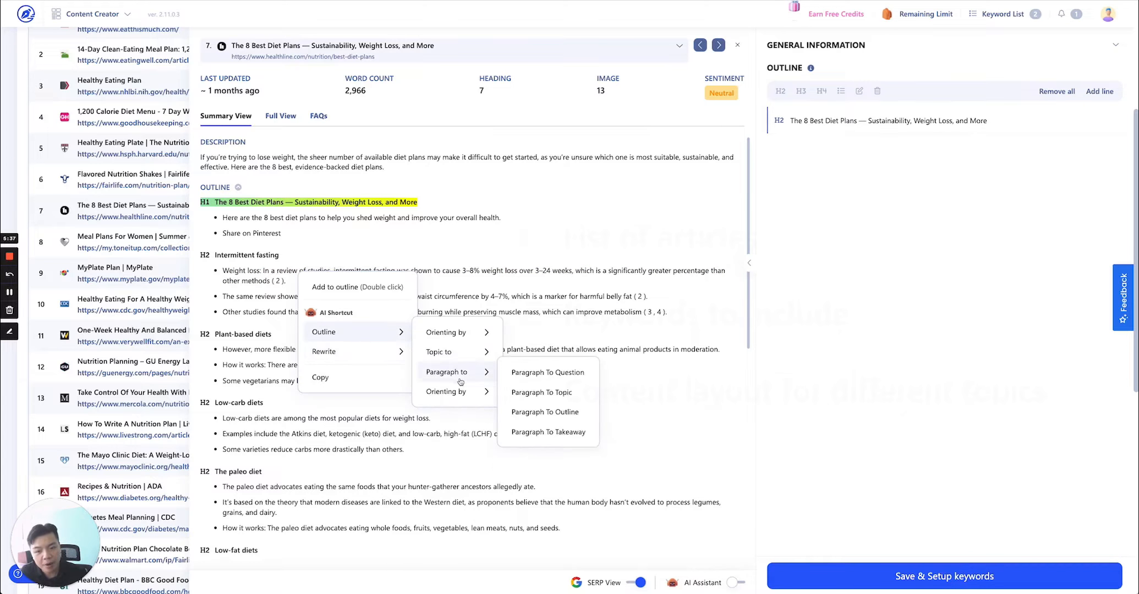
pyautogui.click(566, 400)
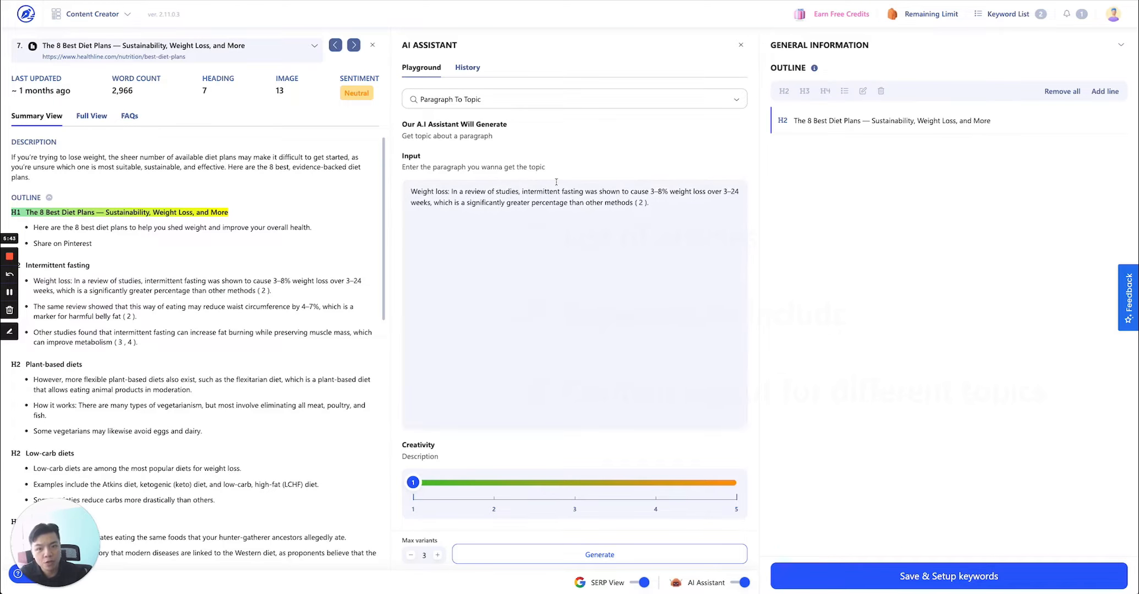
# - Generate topic ideas from the weight loss paragraph, review the suggested variants, and close the AI Assistant
pyautogui.click(629, 558)
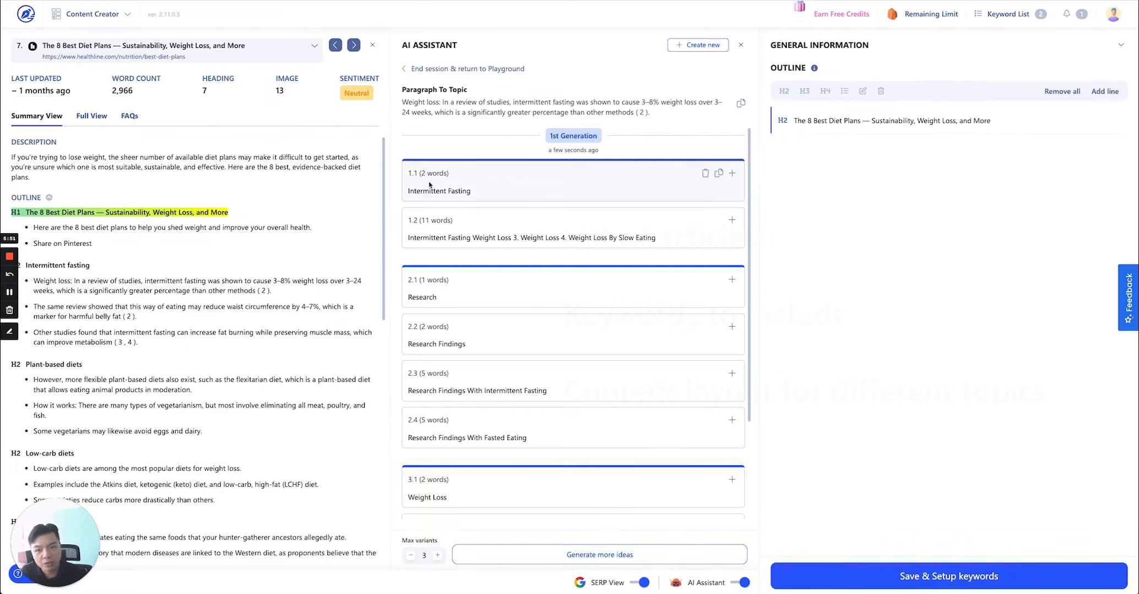
pyautogui.scroll(-1, 485, 312)
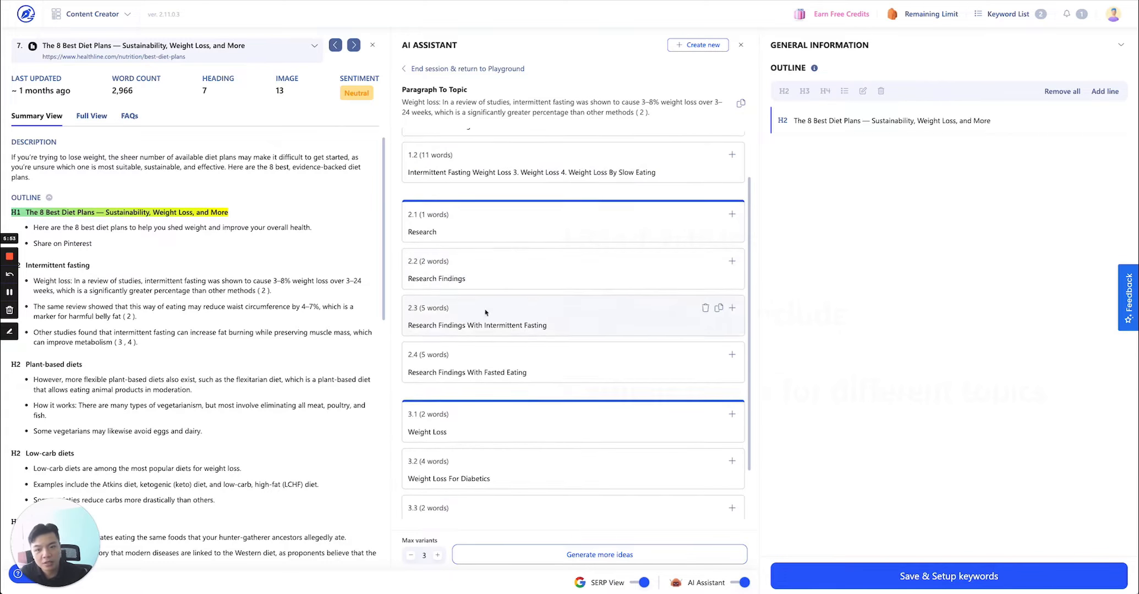
pyautogui.scroll(-1, 520, 341)
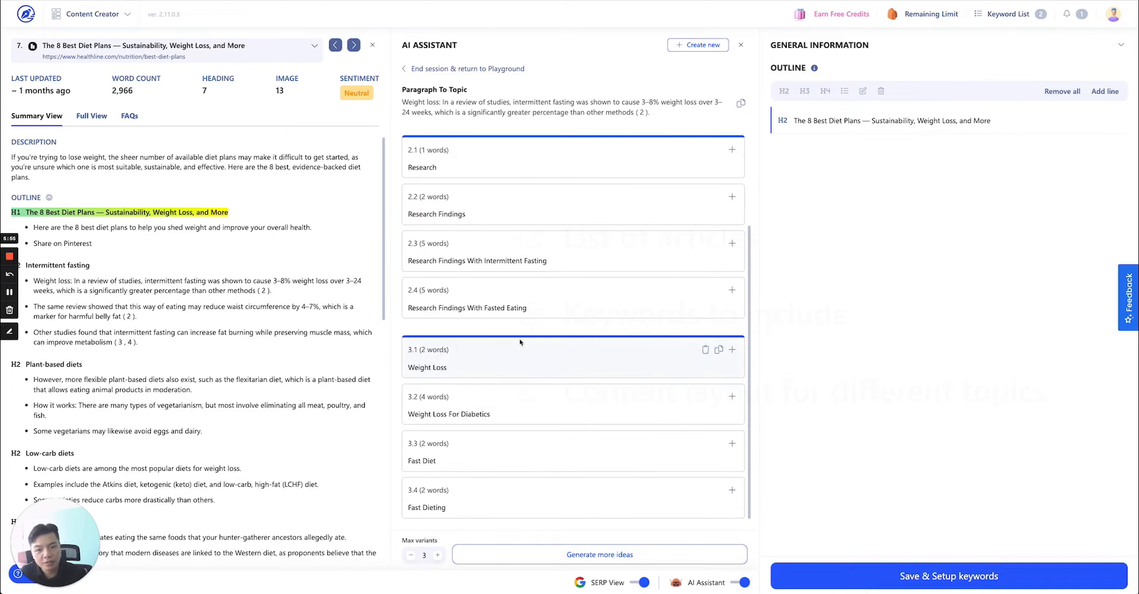
pyautogui.scroll(2, 466, 232)
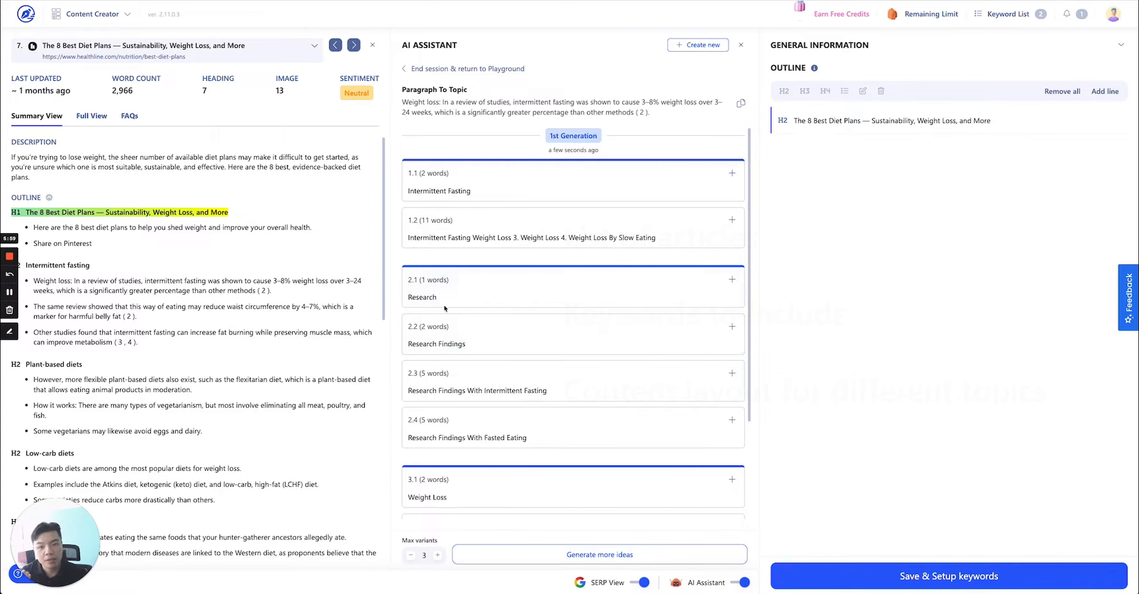
pyautogui.click(699, 46)
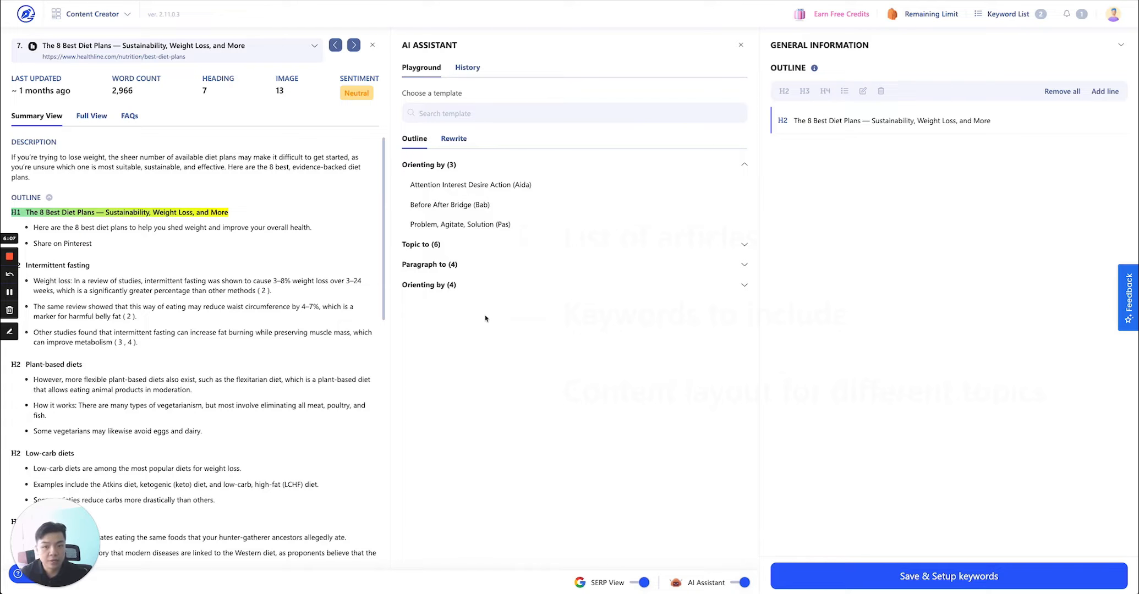
pyautogui.click(740, 45)
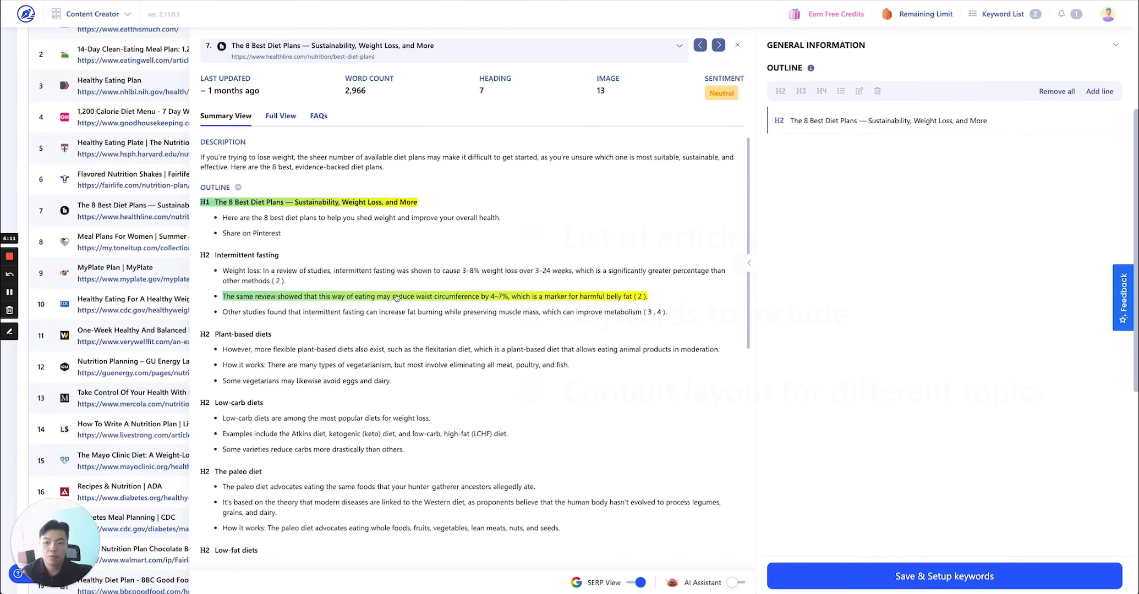
# - Add Healthline's Intermittent fasting heading and its three bullet paragraphs to the article outline
pyautogui.click(246, 257)
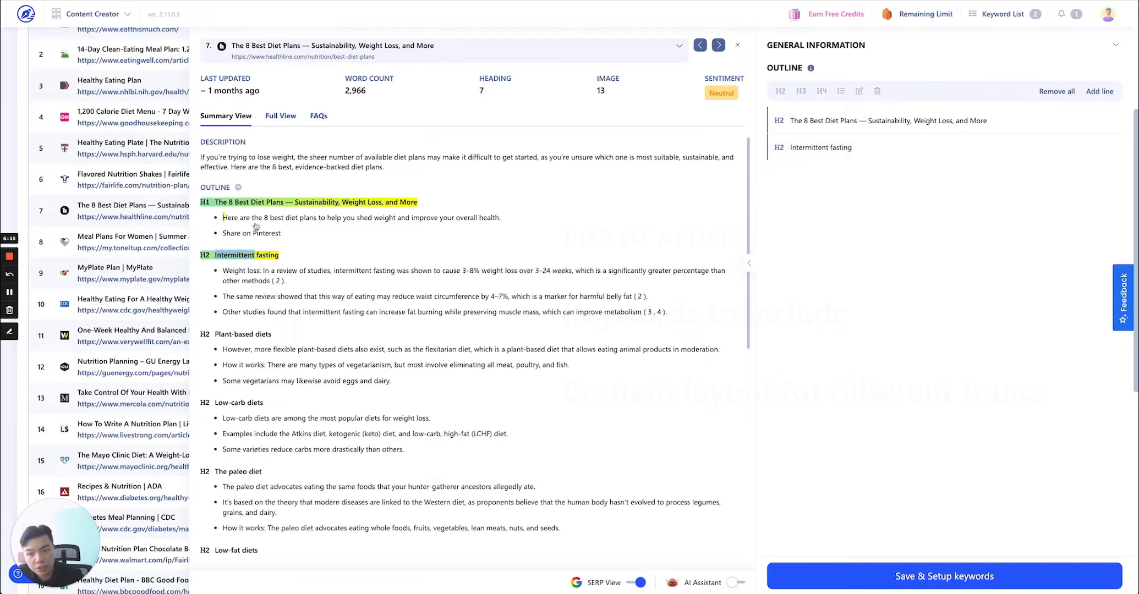
pyautogui.rightClick(257, 271)
pyautogui.click(318, 284)
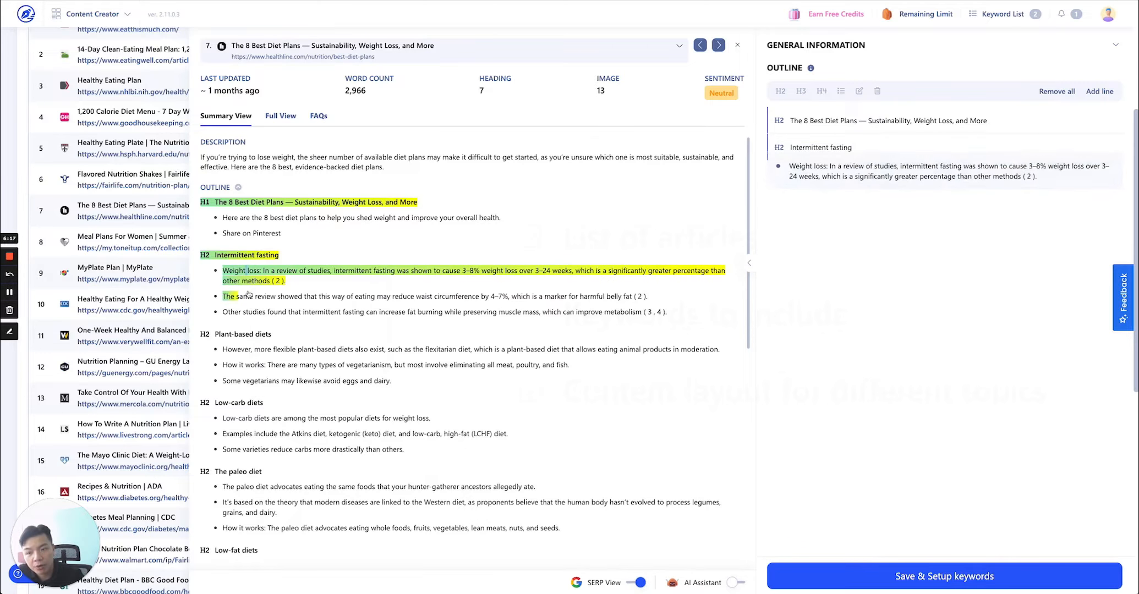
pyautogui.doubleClick(242, 297)
pyautogui.rightClick(249, 313)
pyautogui.doubleClick(250, 312)
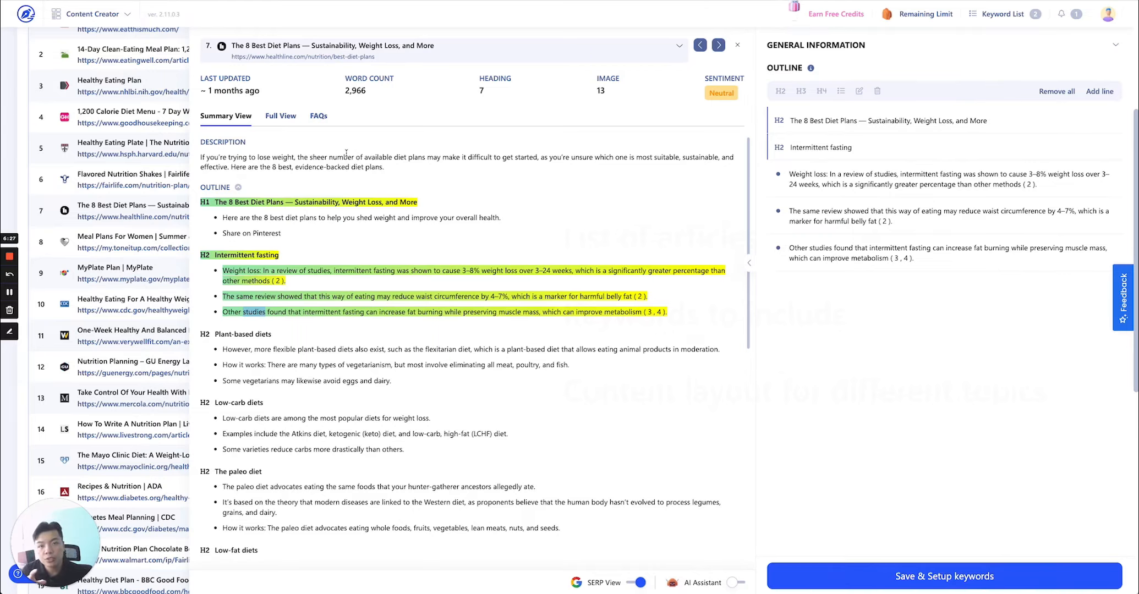
# - Generate FAQs from the Healthline diet plans article and read the first question and answer
pyautogui.click(320, 118)
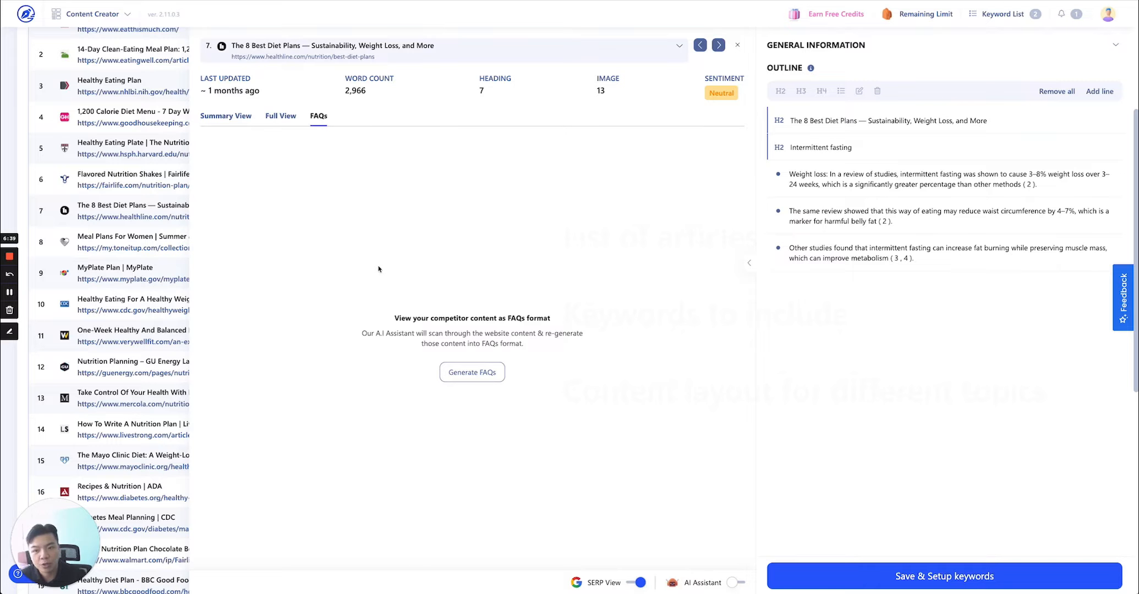
pyautogui.click(485, 368)
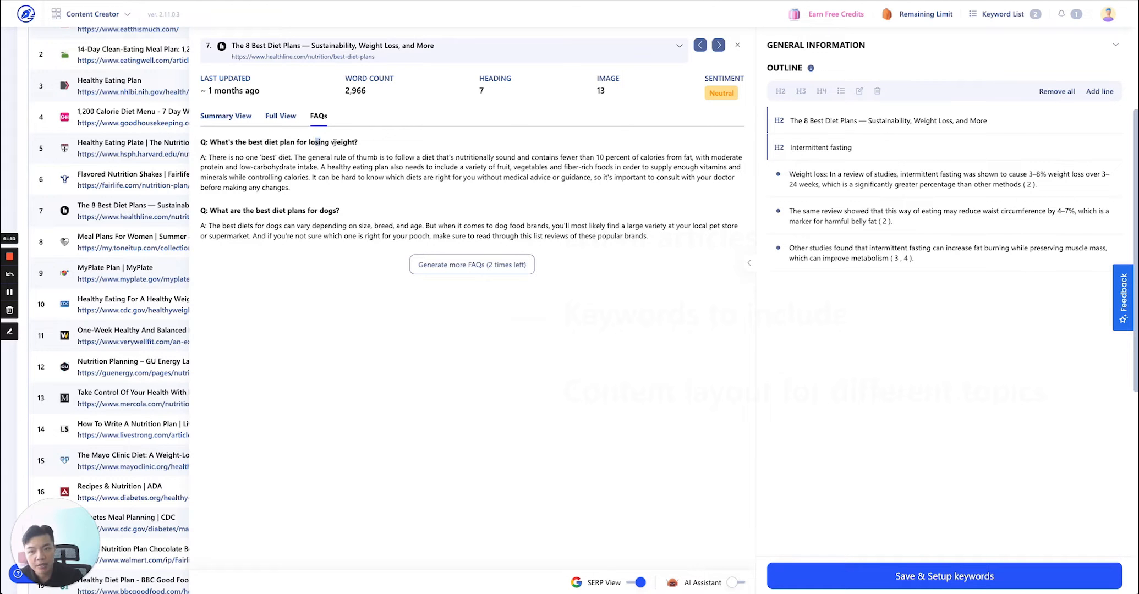
pyautogui.moveTo(334, 142); pyautogui.dragTo(352, 144)
pyautogui.click(227, 159)
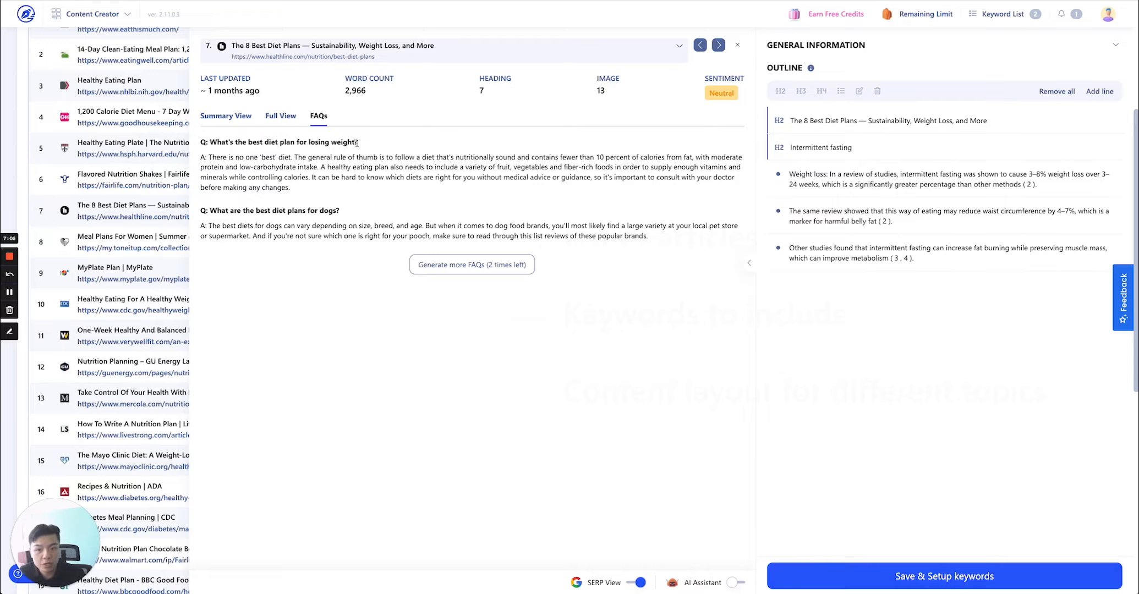
# - Copy the FAQ question "What's the best diet plan for losing weight?" into a new H2 line of the outline
pyautogui.moveTo(357, 143); pyautogui.dragTo(211, 144)
pyautogui.hotkey('ctrl', 'c')
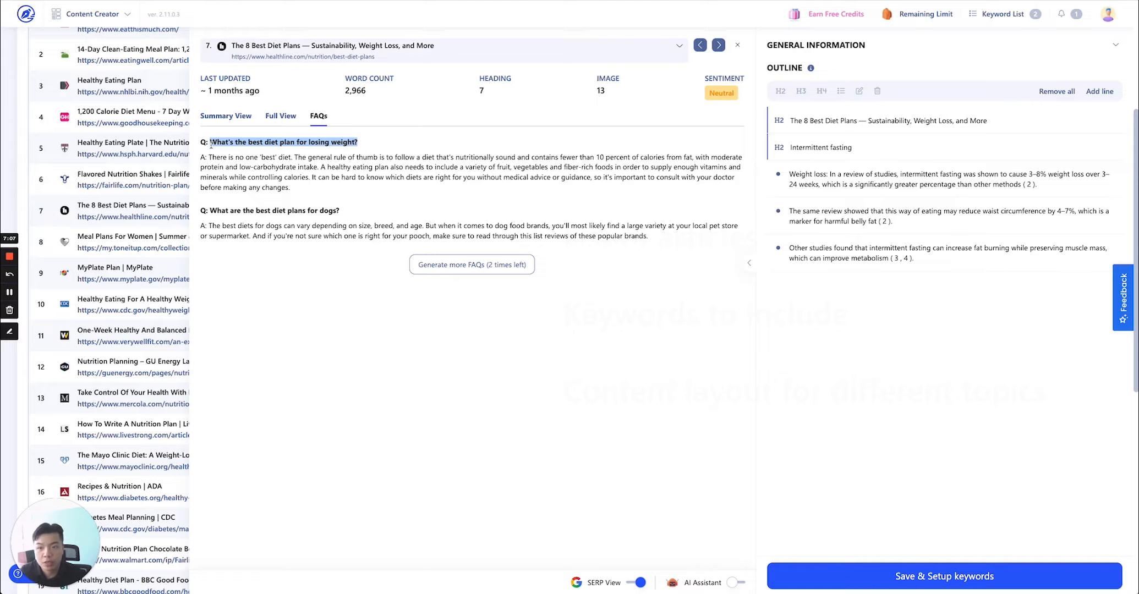
pyautogui.click(1099, 92)
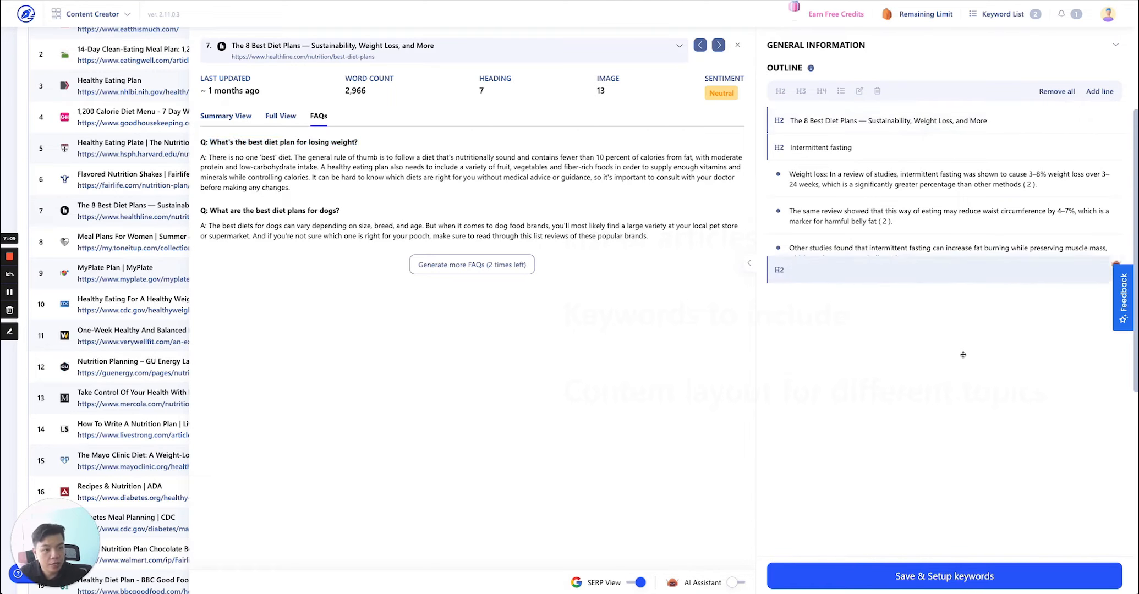
pyautogui.click(856, 291)
pyautogui.hotkey('ctrl', 'v')
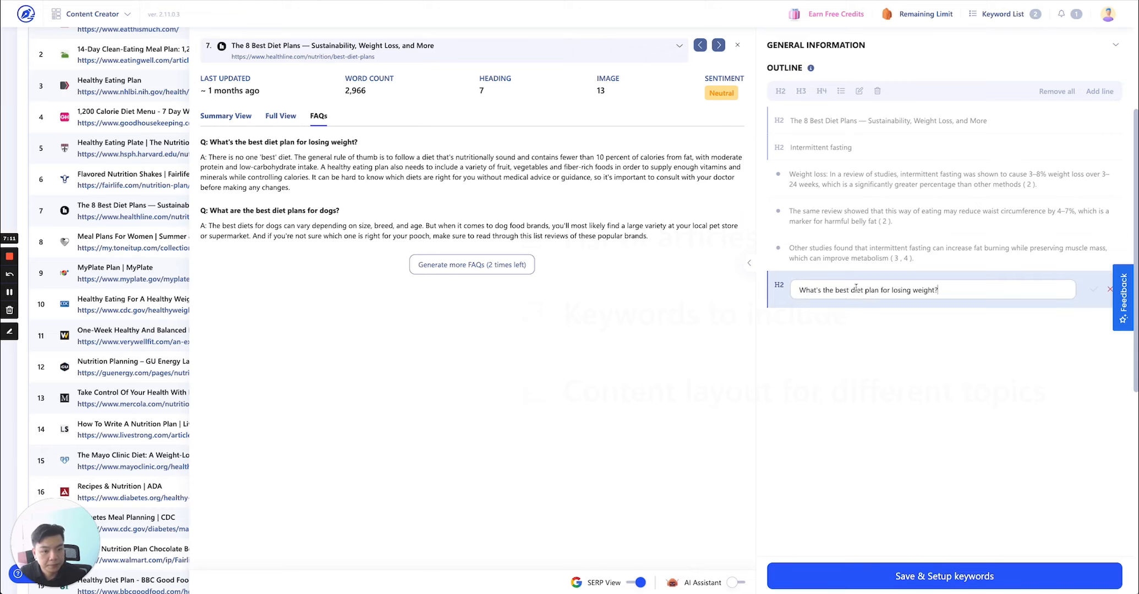
pyautogui.click(1094, 290)
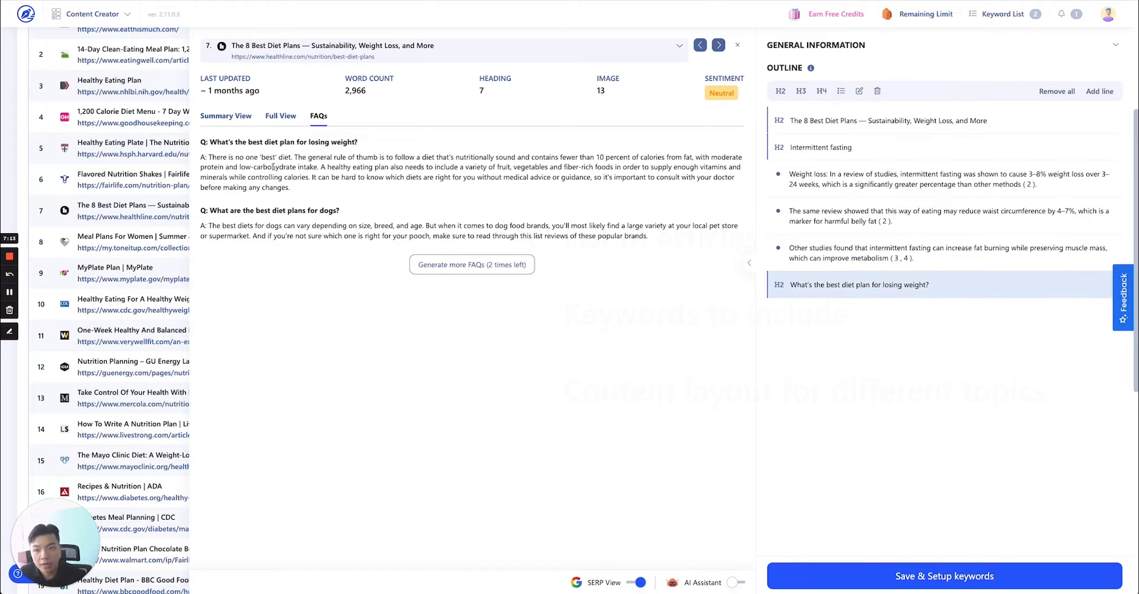
# - Copy the answer to the losing-weight question into a new outline line and format it as a bullet
pyautogui.moveTo(271, 188); pyautogui.dragTo(209, 157)
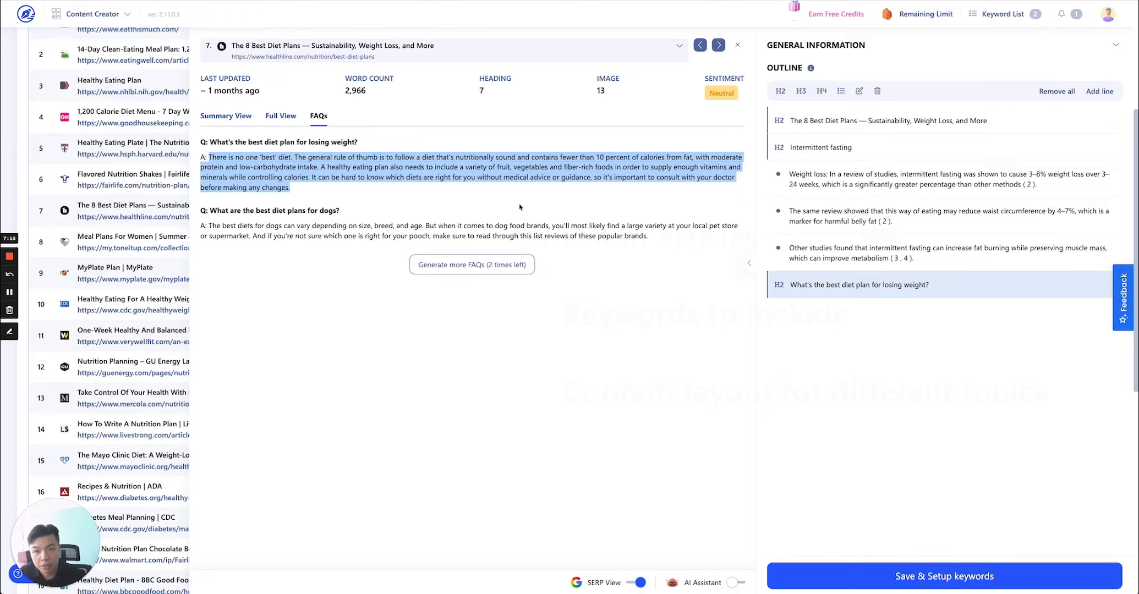
pyautogui.click(1098, 91)
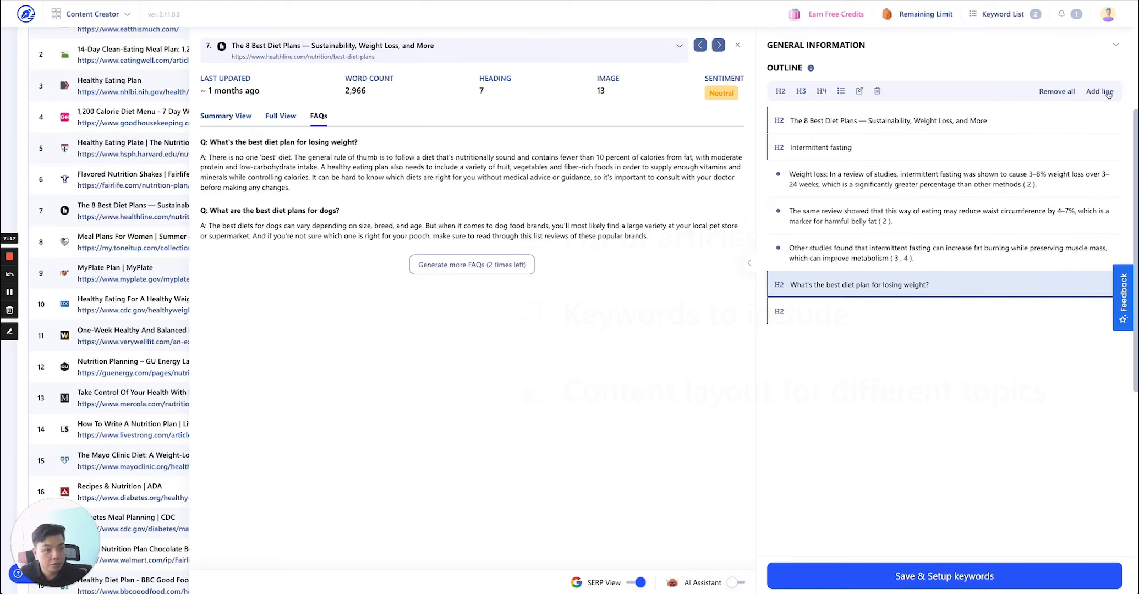
pyautogui.click(880, 313)
pyautogui.hotkey('ctrl', 'v')
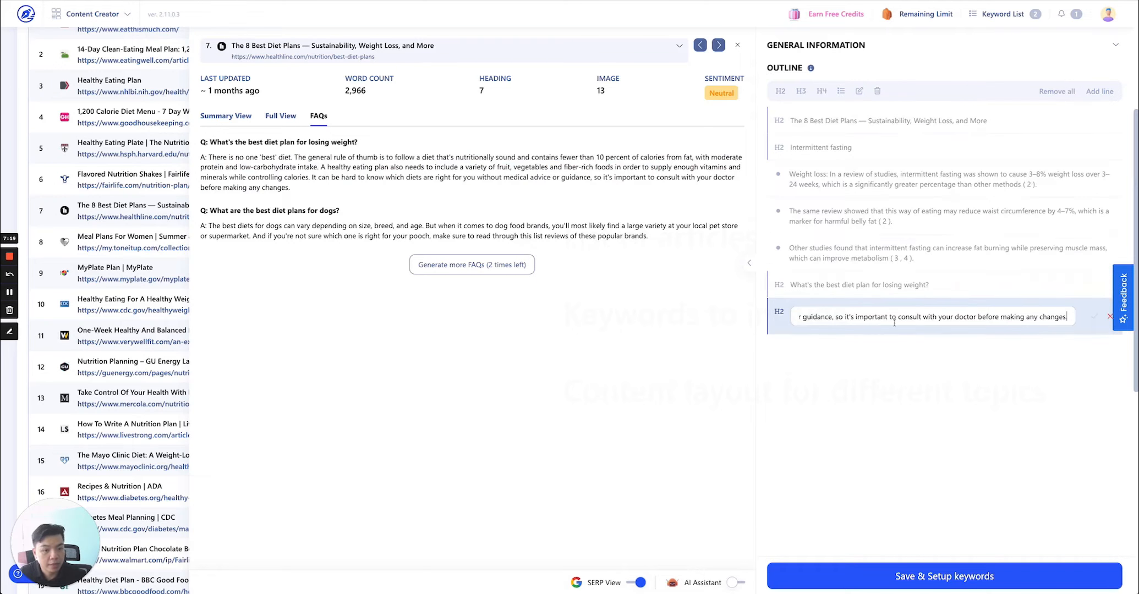
pyautogui.click(1097, 317)
pyautogui.click(841, 90)
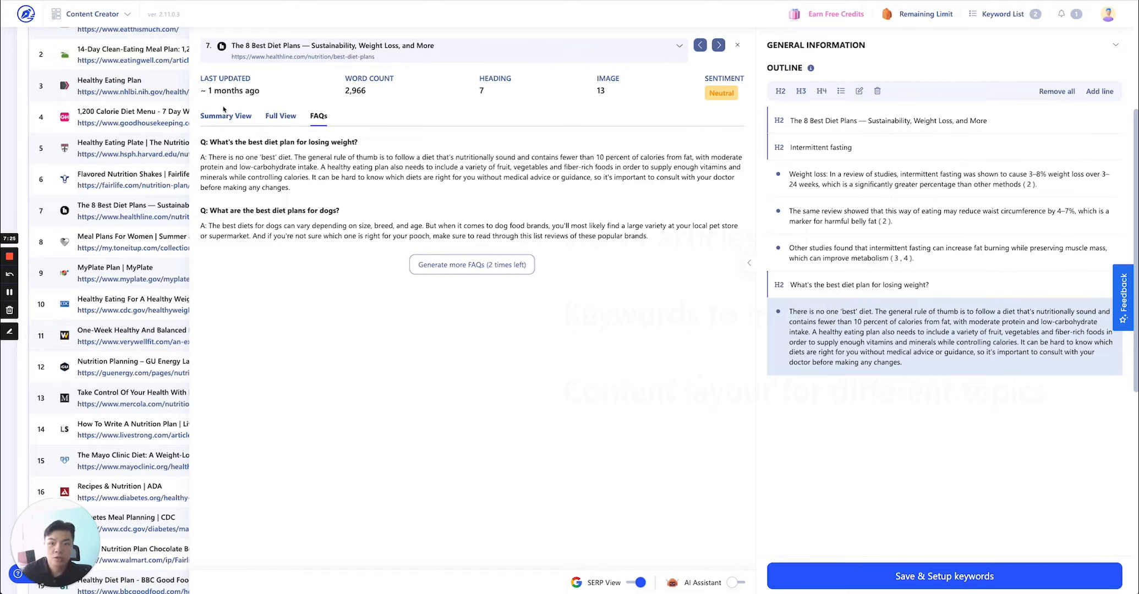
# - Step through the next three competitors, up to the CDC Healthy Eating article, and return to the competitor list
pyautogui.click(718, 44)
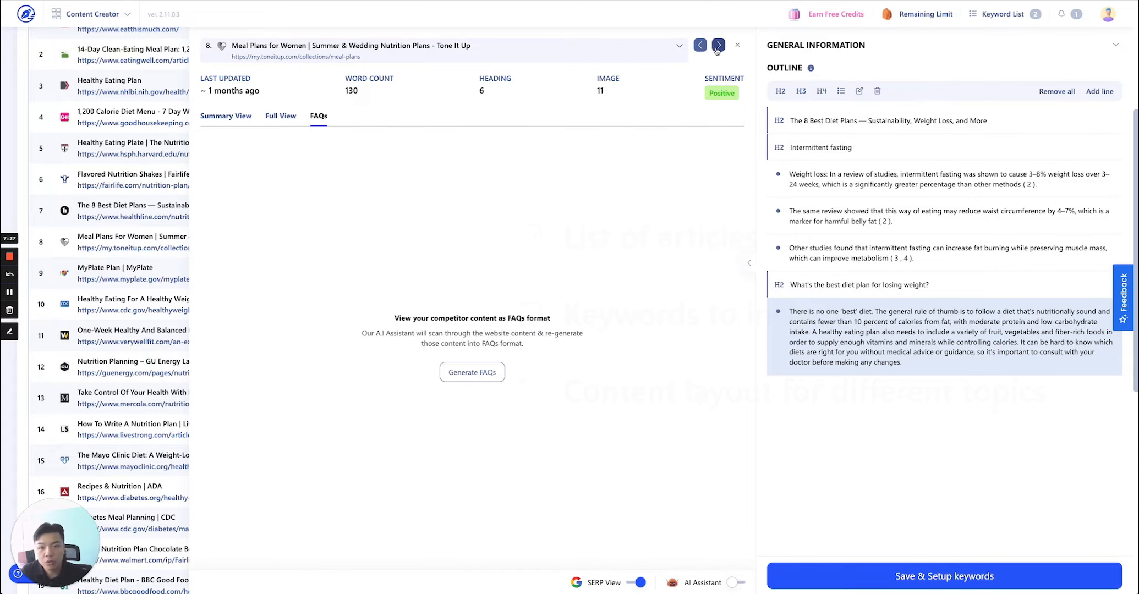
pyautogui.click(718, 44)
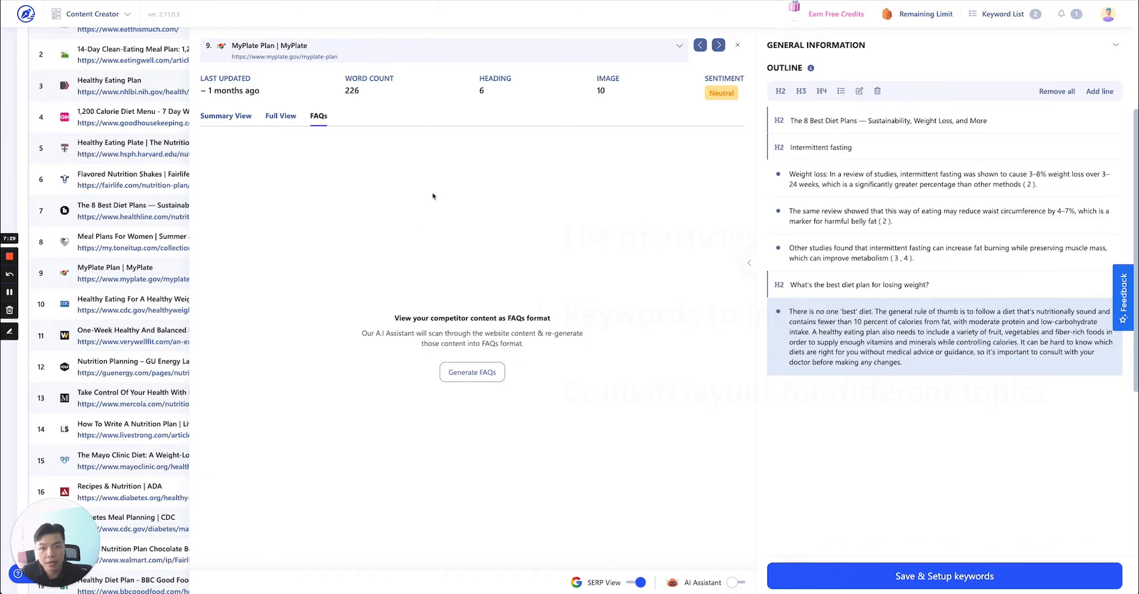
pyautogui.click(718, 44)
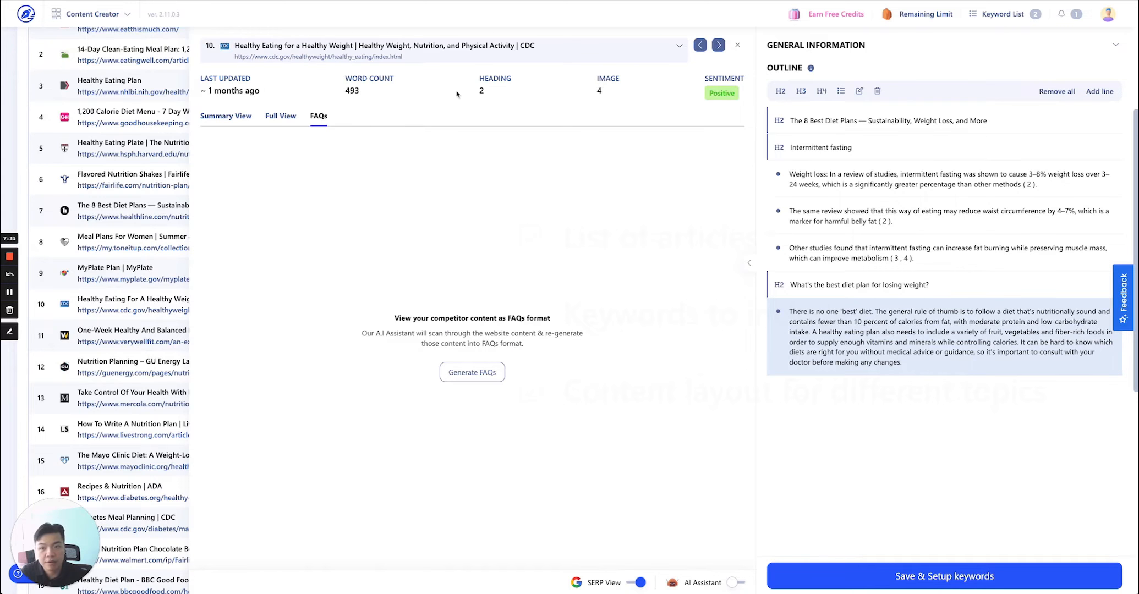
pyautogui.click(737, 44)
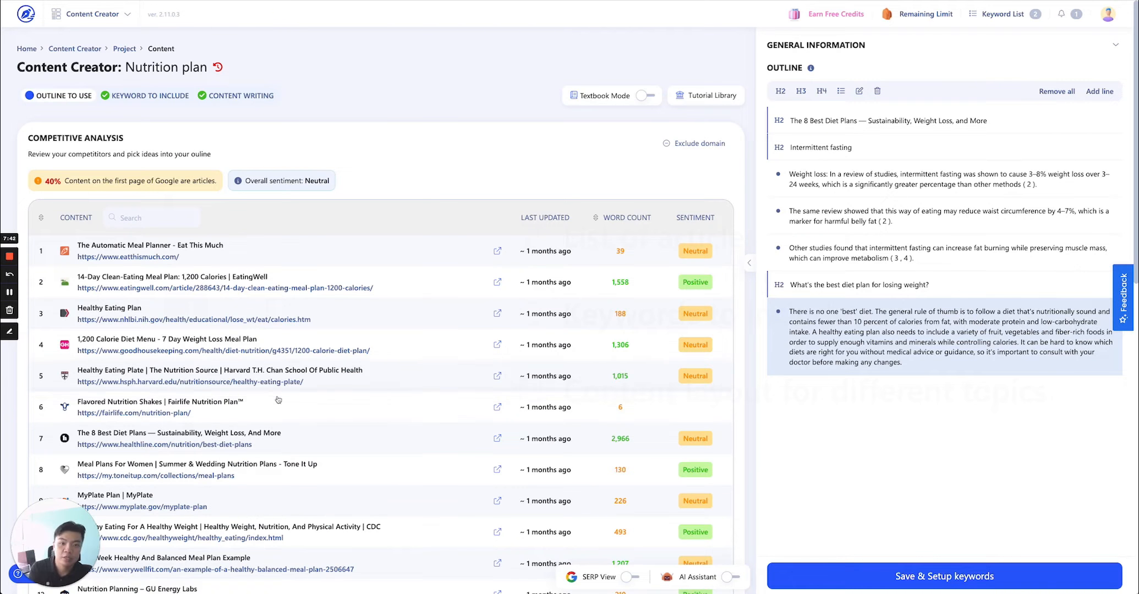
# - Examine the word counts and sentiment ratings in the Competitive Analysis table, along with the overall sentiment
pyautogui.scroll(-2, 385, 404)
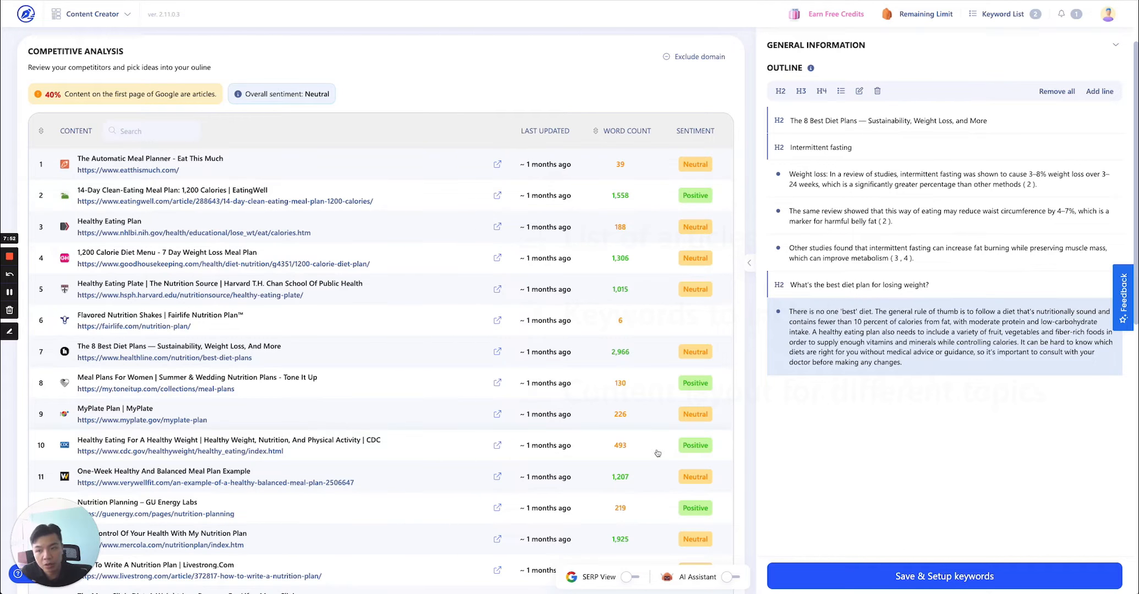
pyautogui.scroll(2, 554, 355)
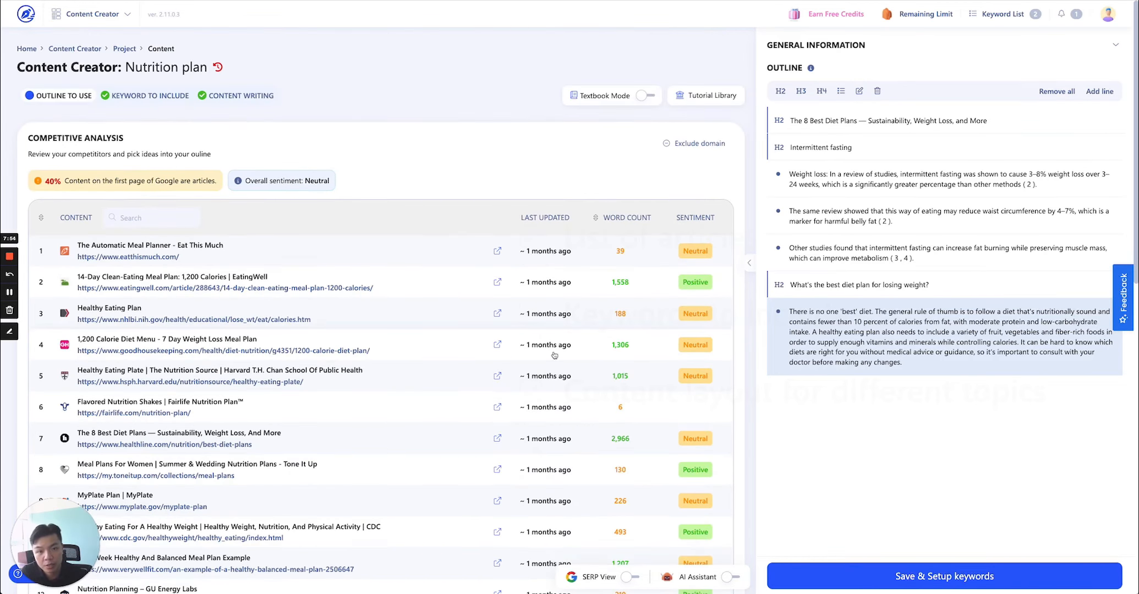
pyautogui.scroll(-2, 660, 292)
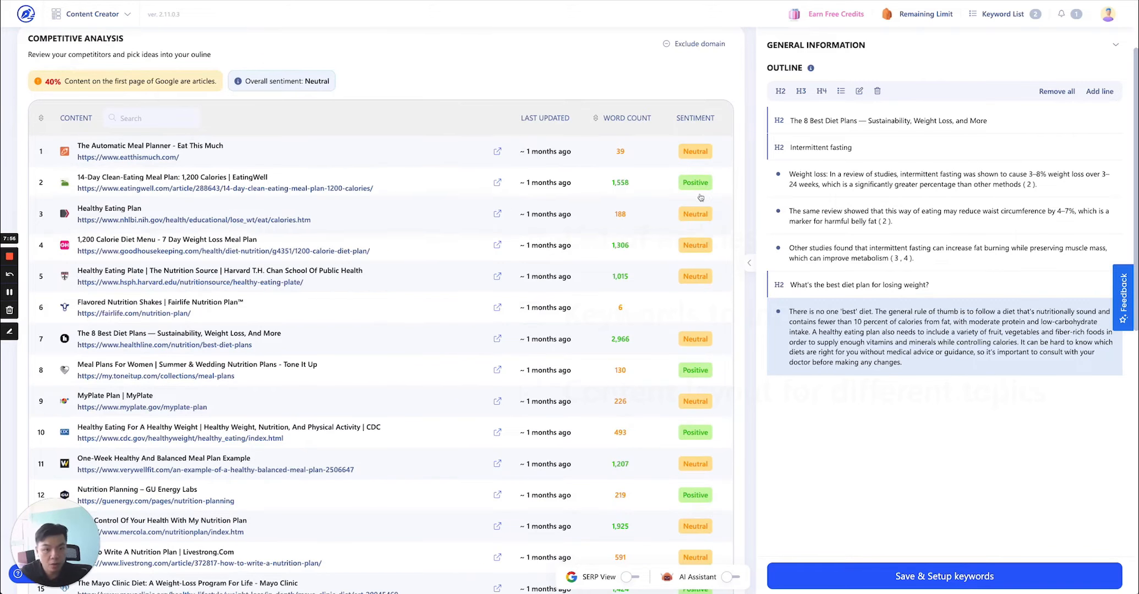
pyautogui.scroll(1, 267, 95)
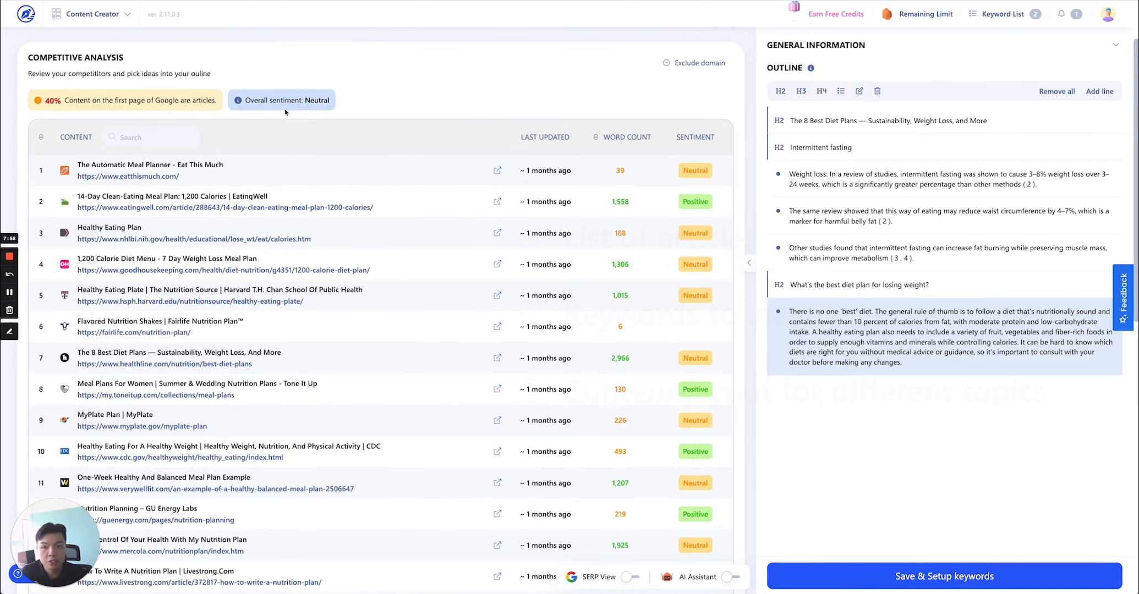
pyautogui.moveTo(287, 101)
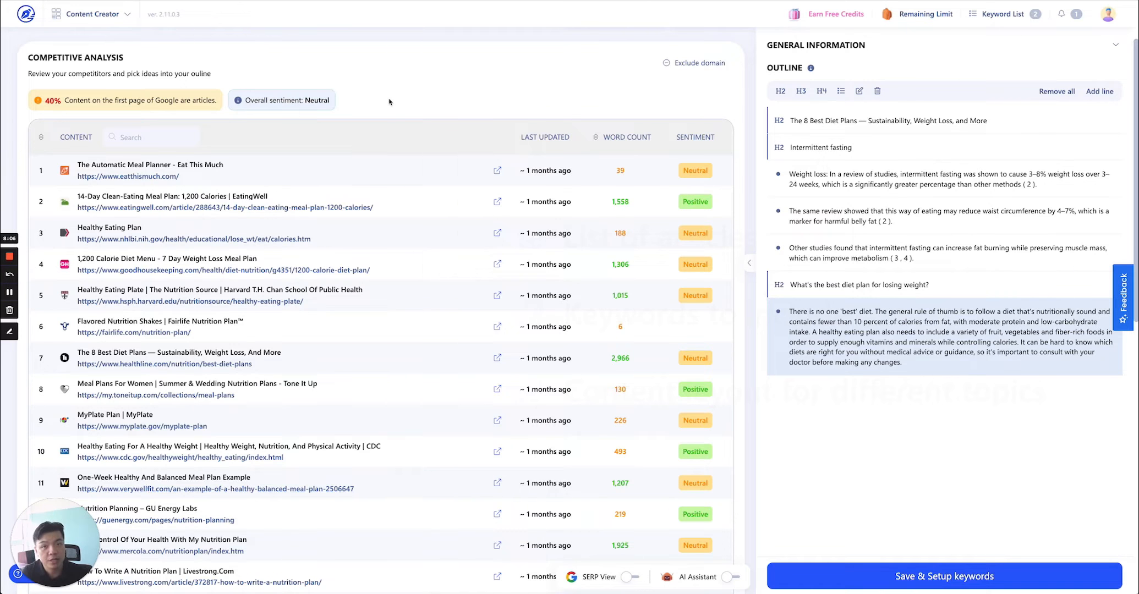
# - Add the People also ask questions "what is nutrition action plan" and "is plantain nutrition" to the outline
pyautogui.scroll(-10, 389, 102)
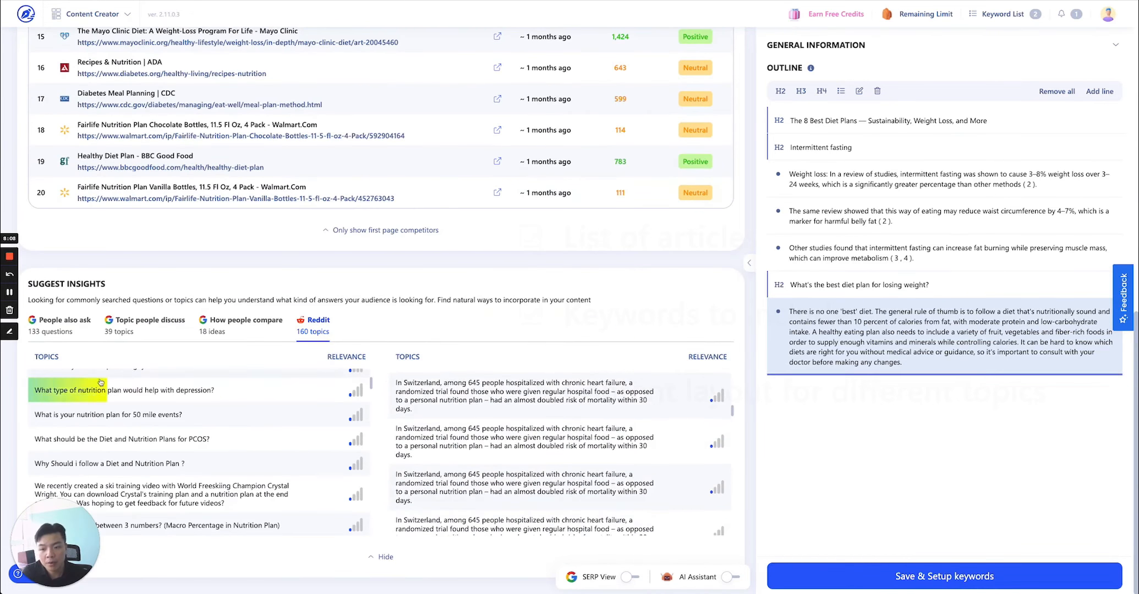
pyautogui.click(64, 327)
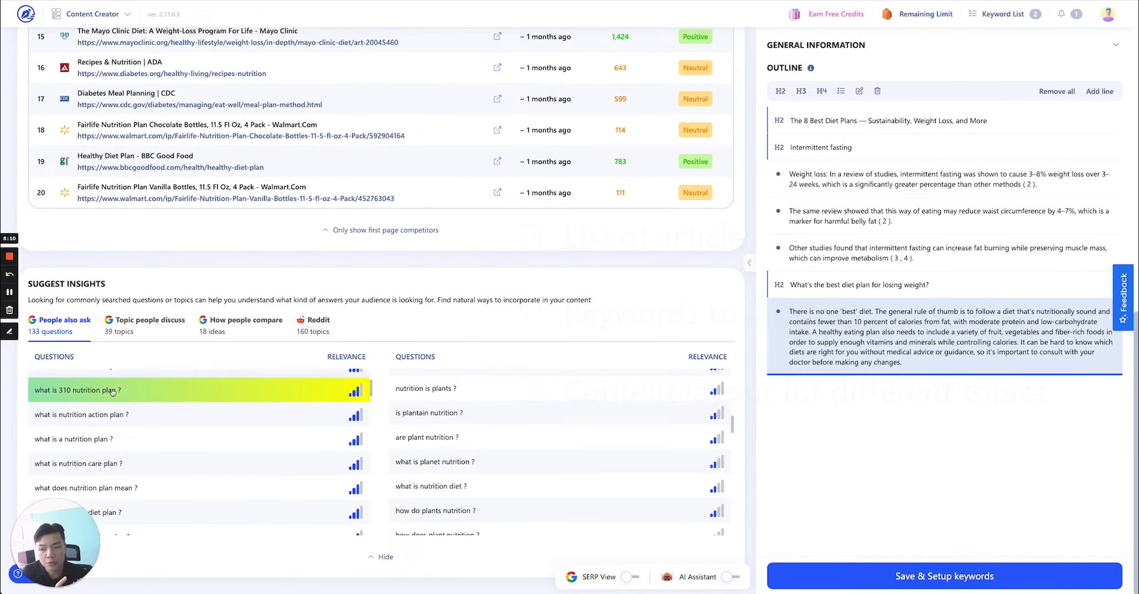
pyautogui.click(158, 410)
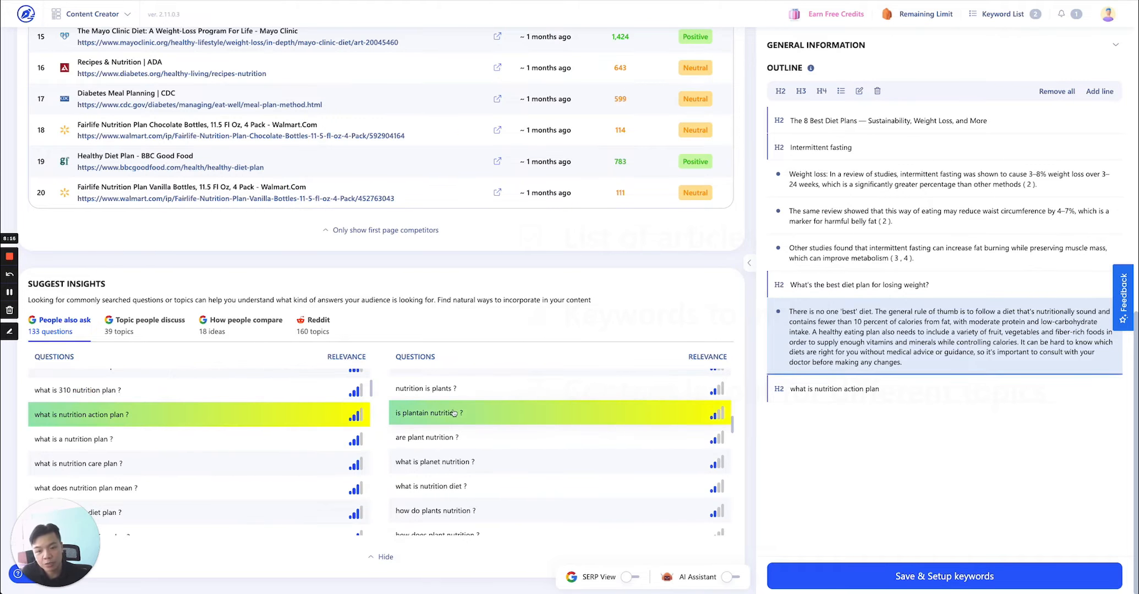
pyautogui.click(549, 423)
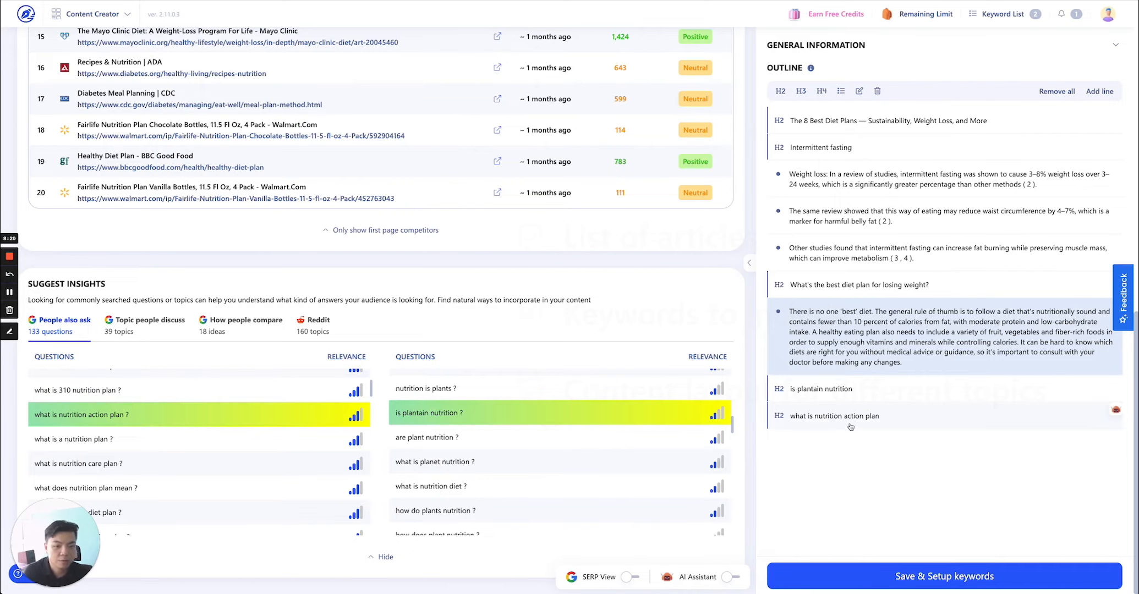
pyautogui.scroll(8, 901, 478)
pyautogui.scroll(5, 901, 478)
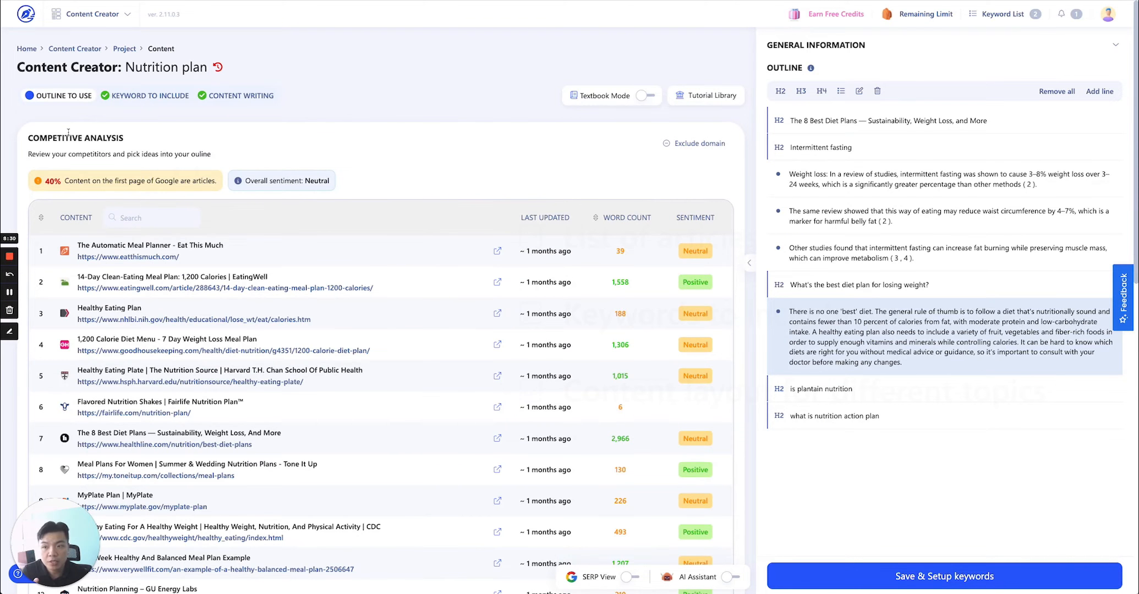
pyautogui.scroll(-10, 75, 329)
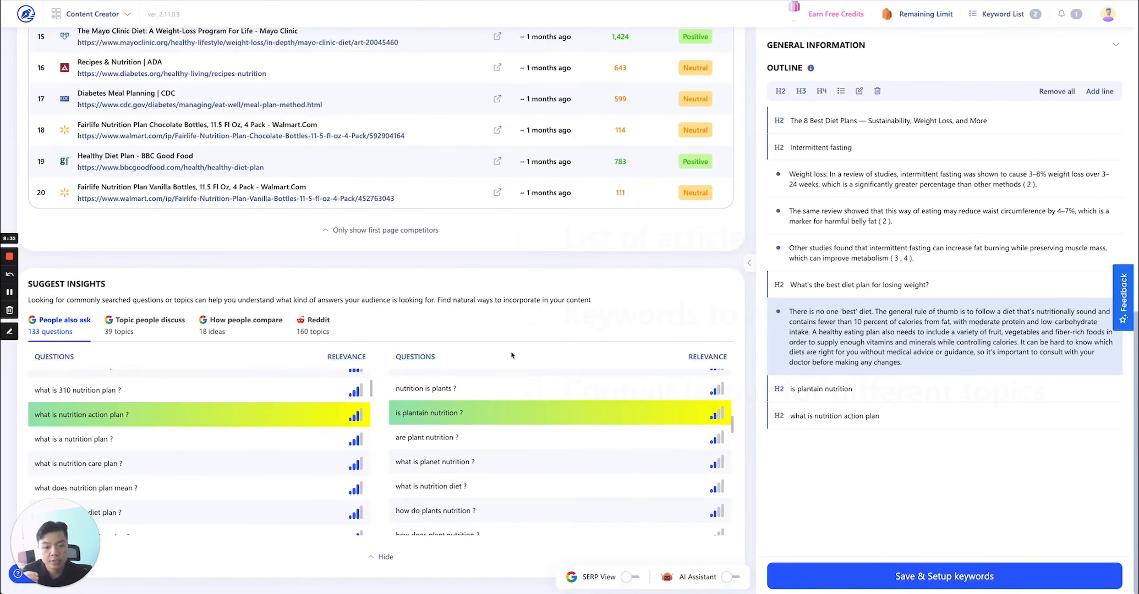
# - Open the AI Assistant and look through all of its Outline and Rewrite template groups
pyautogui.click(730, 578)
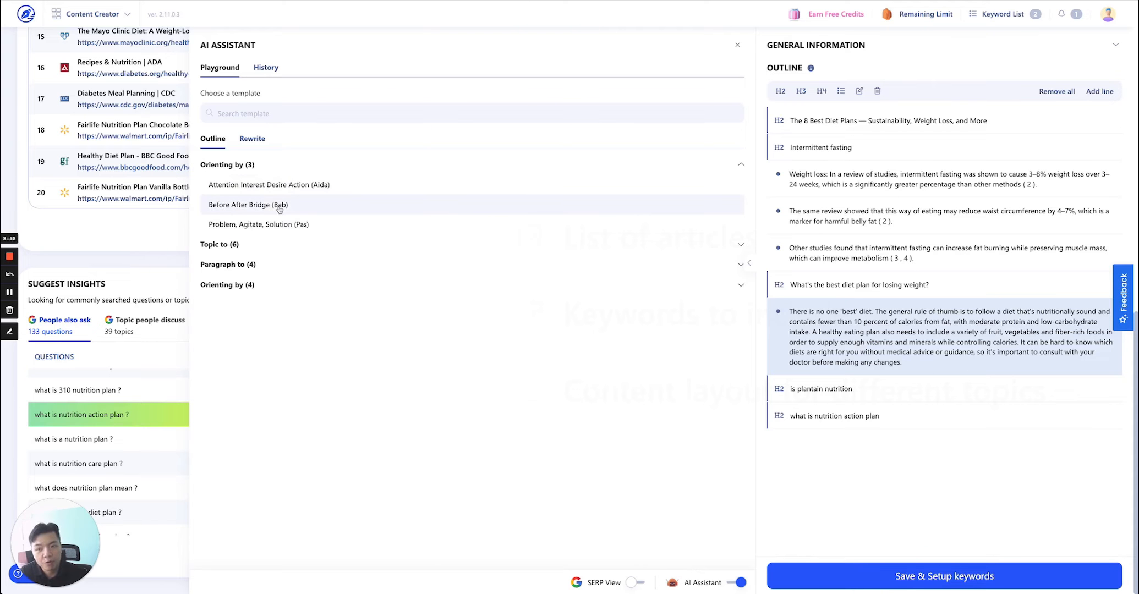
pyautogui.click(235, 247)
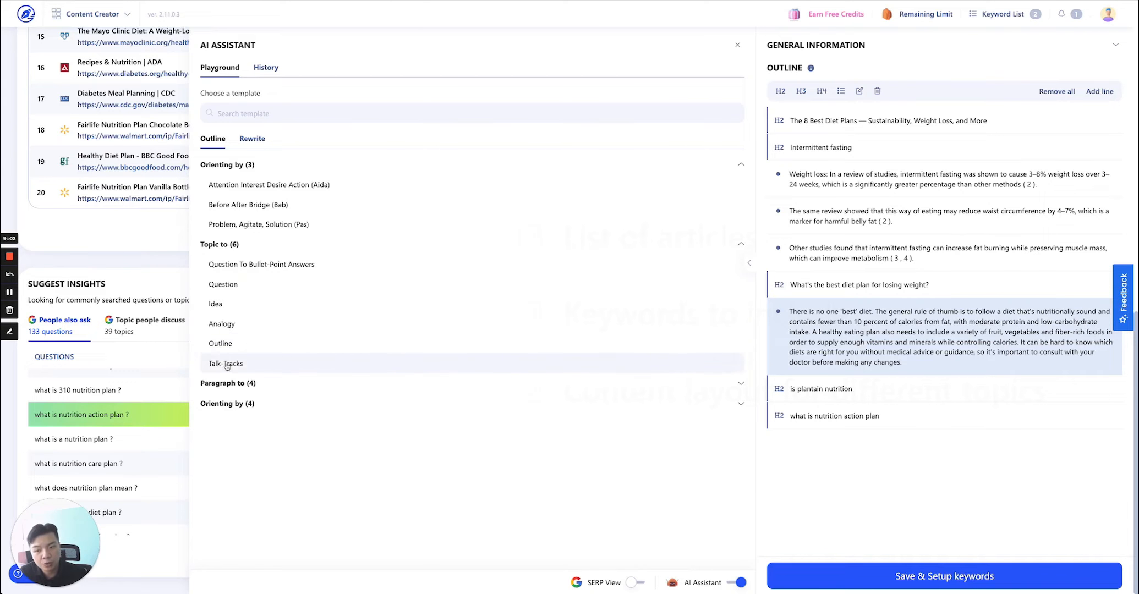
pyautogui.click(224, 384)
pyautogui.click(227, 483)
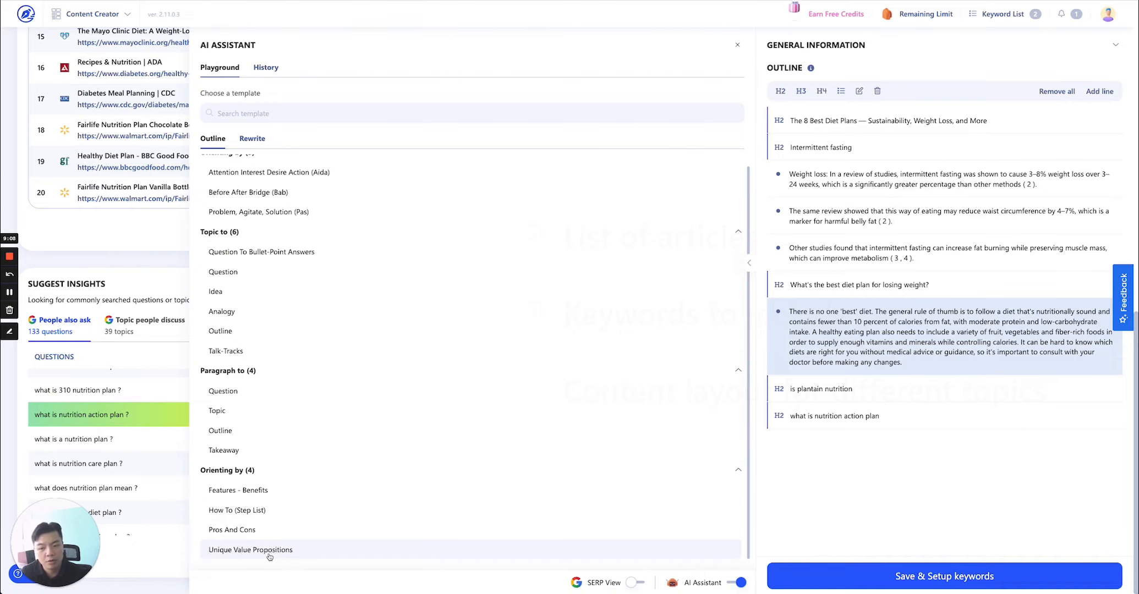
pyautogui.click(257, 141)
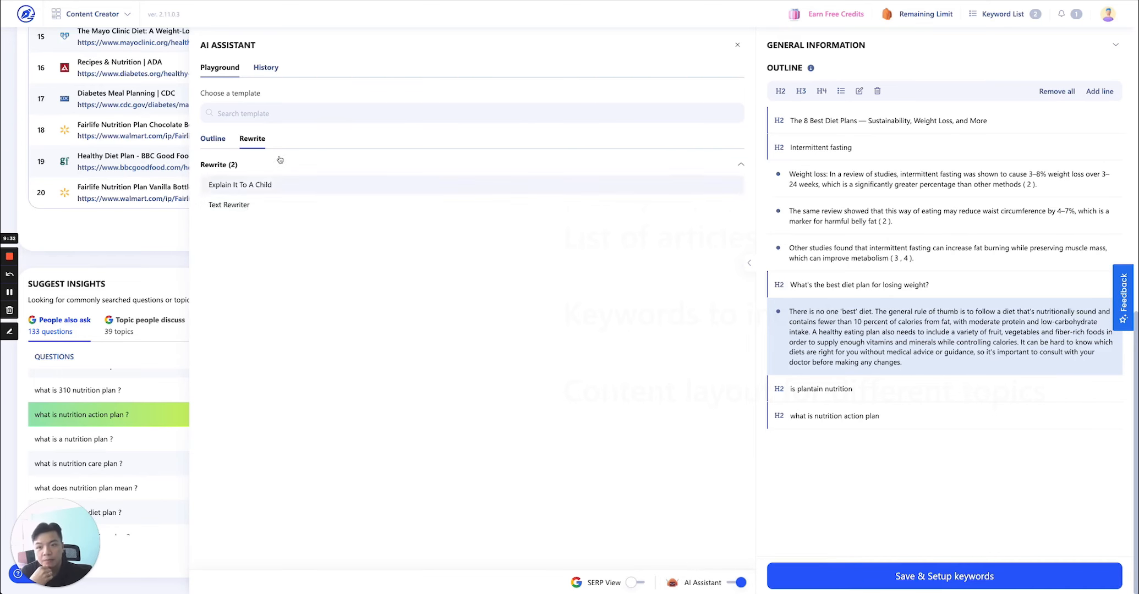
# - Review the AI Assistant's generation history for today and 2 days ago, and close the assistant
pyautogui.click(267, 68)
pyautogui.click(233, 129)
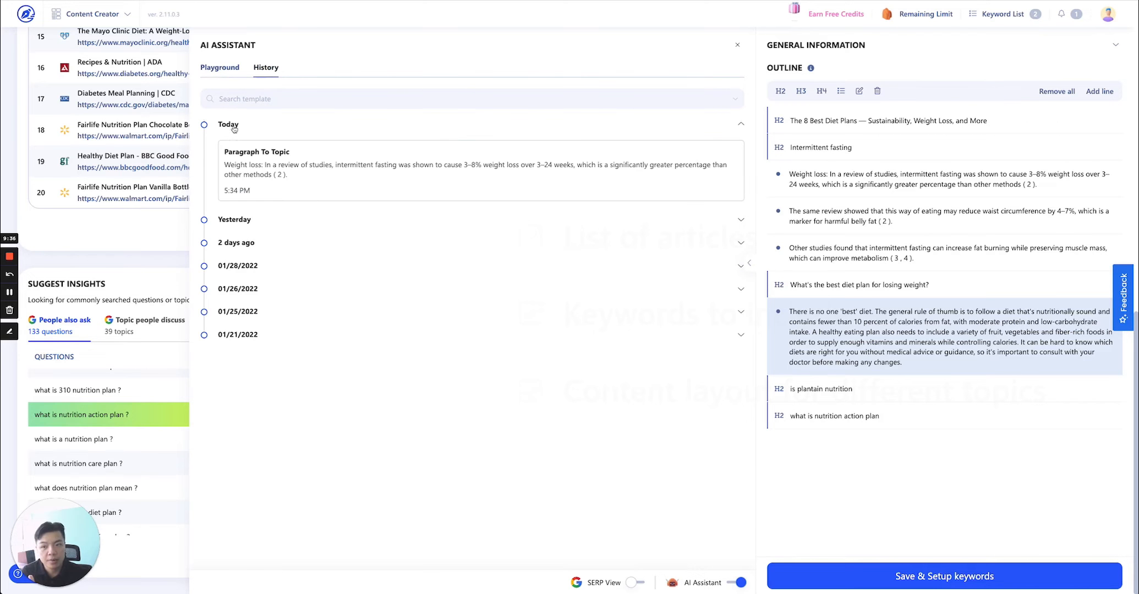
pyautogui.click(238, 244)
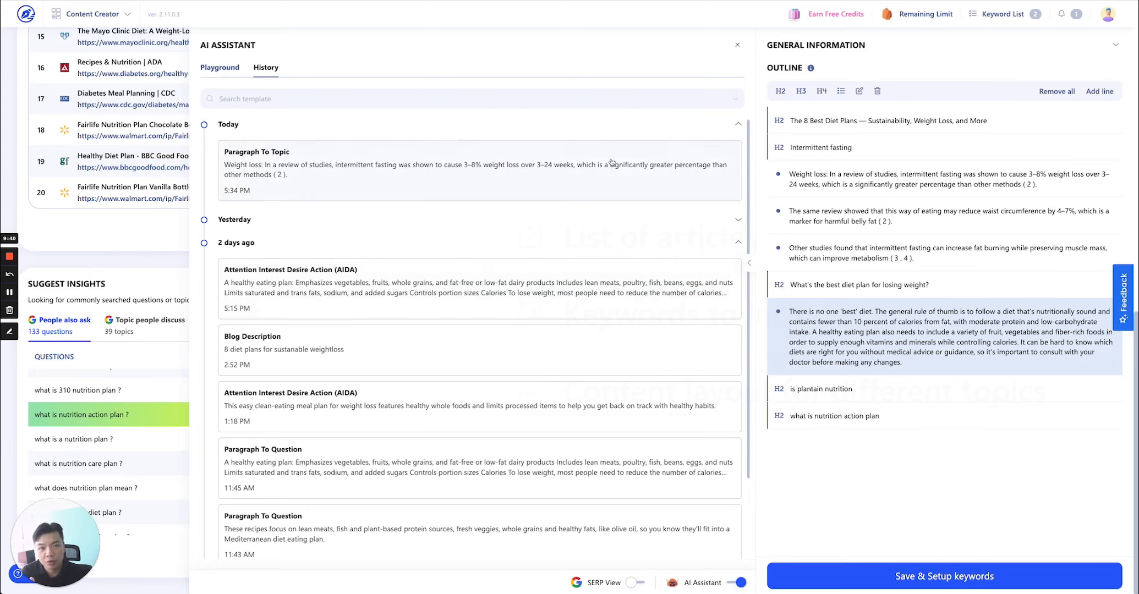
pyautogui.click(737, 46)
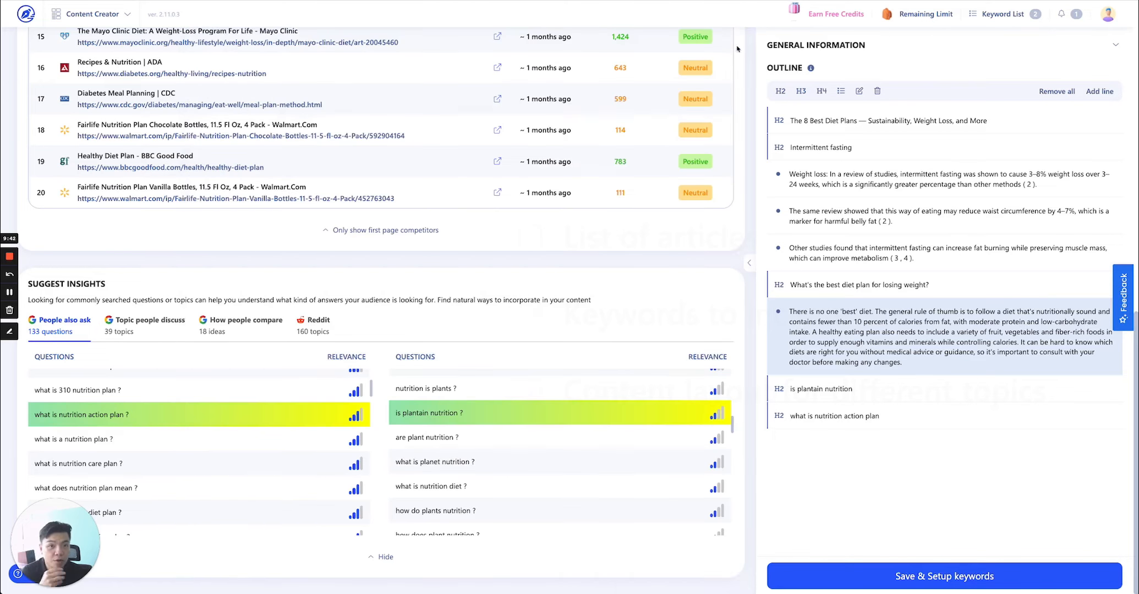
# - Generate three variants of the outline's first "Weight loss" bullet with the AI Text Rewriter at creativity 1
pyautogui.scroll(10, 708, 170)
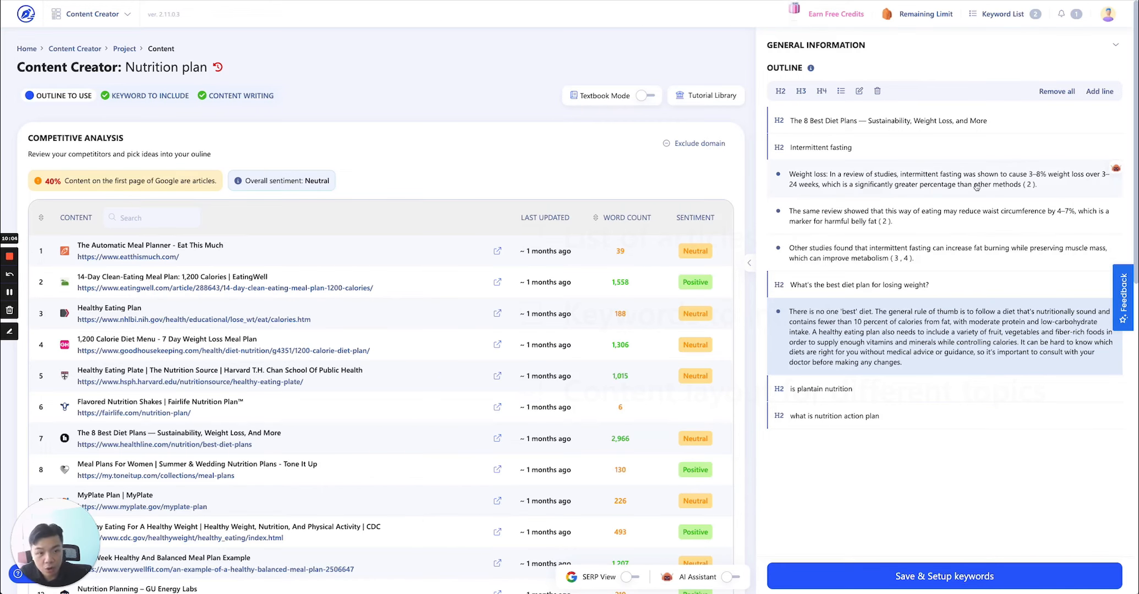
pyautogui.click(1108, 164)
pyautogui.moveTo(1063, 219)
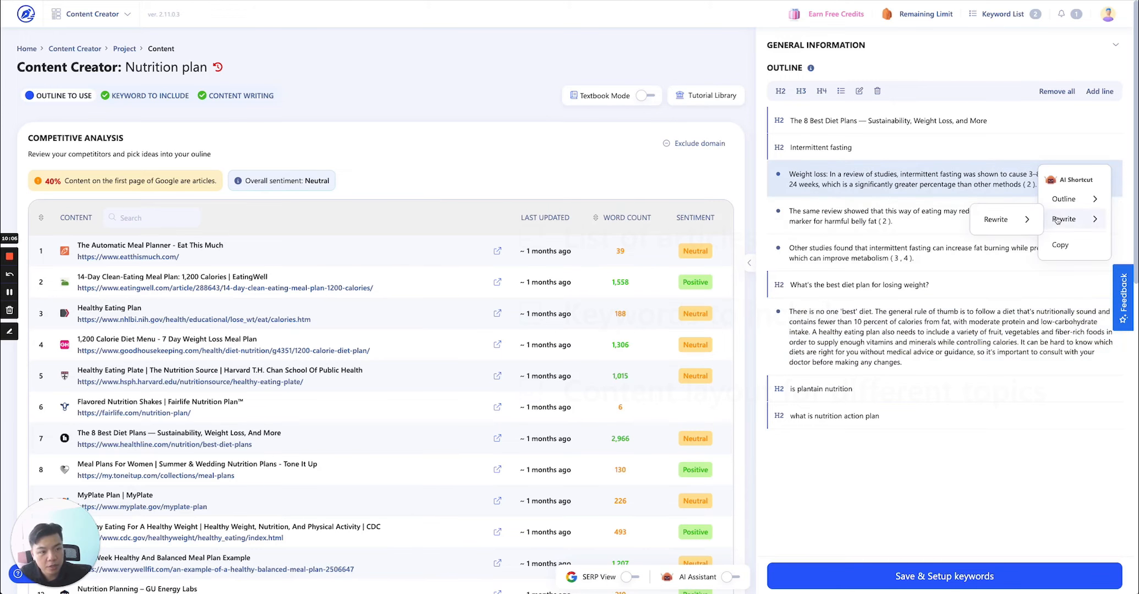
pyautogui.moveTo(1017, 222)
pyautogui.click(920, 240)
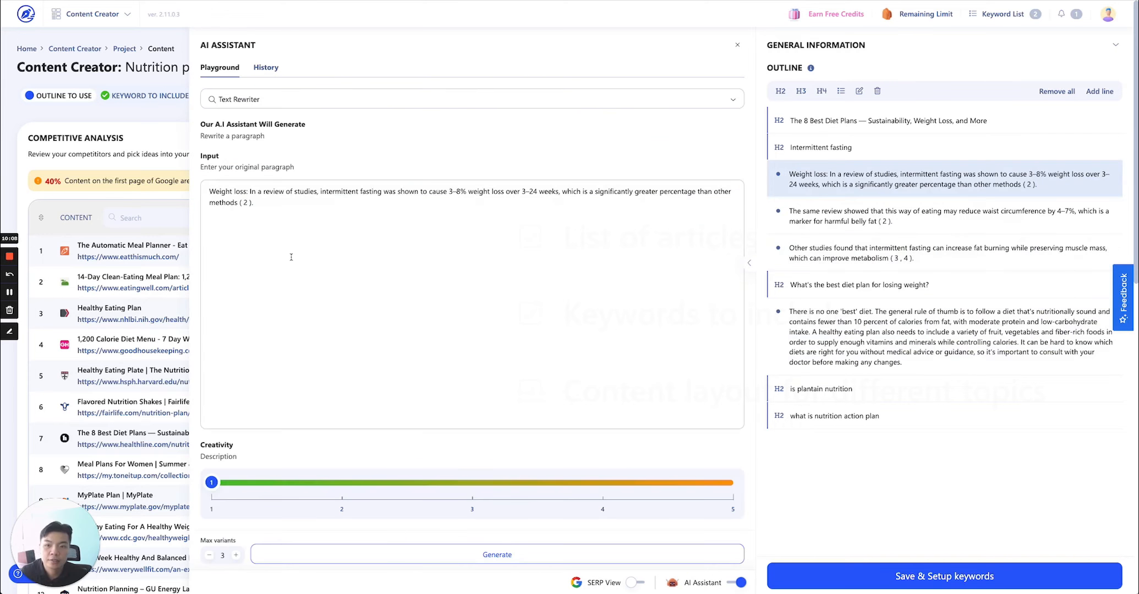
pyautogui.click(497, 554)
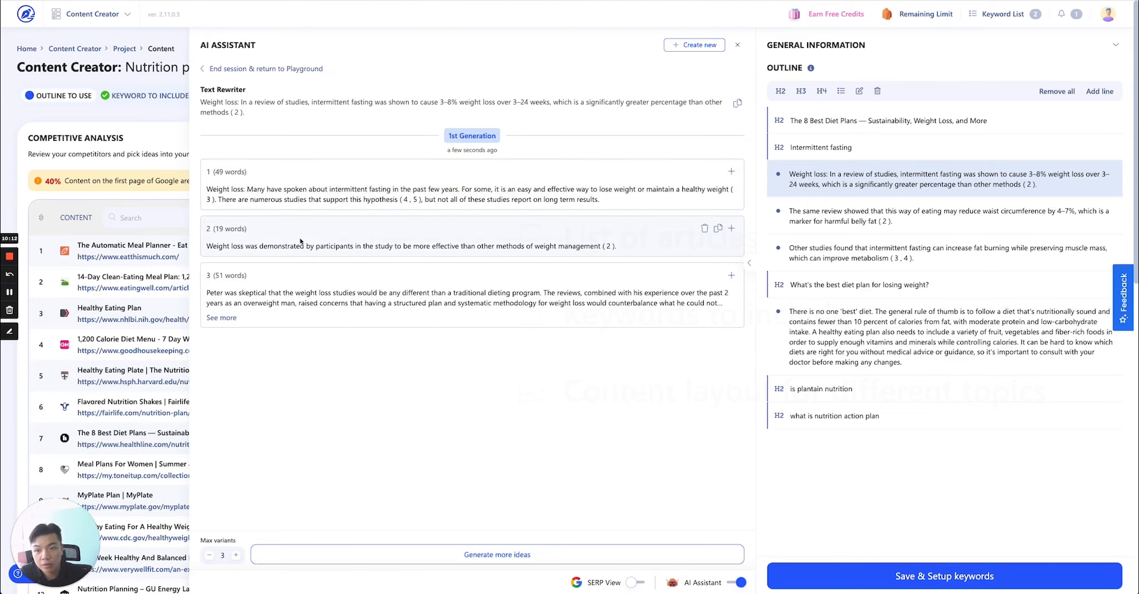
# - Replace the original "Weight loss" bullet with the second rewritten variant, formatted as a bullet, and close the assistant
pyautogui.click(731, 229)
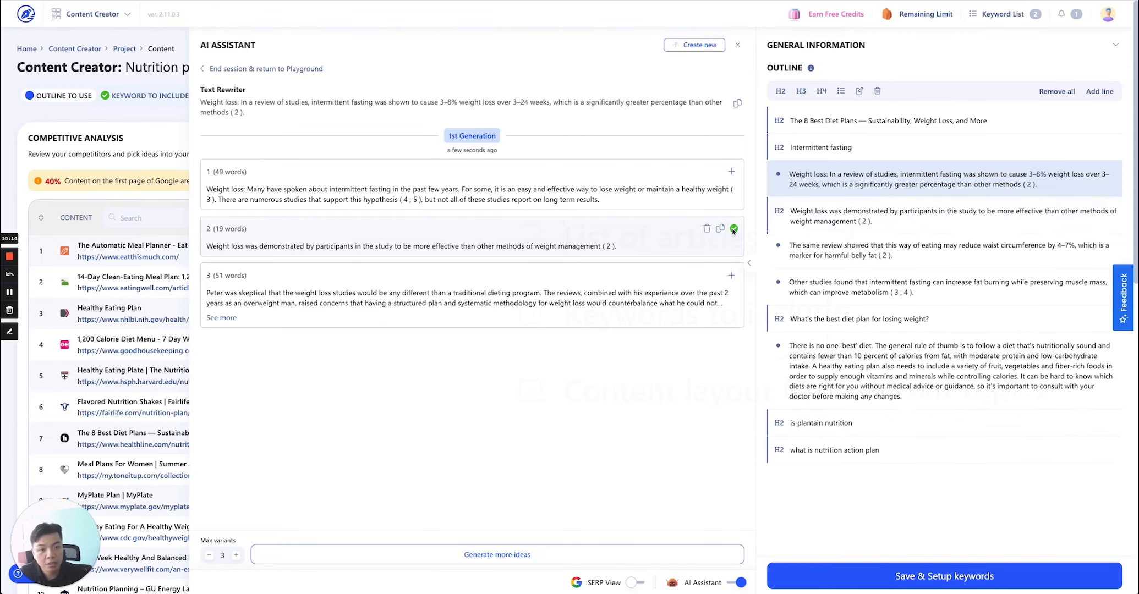
pyautogui.click(877, 91)
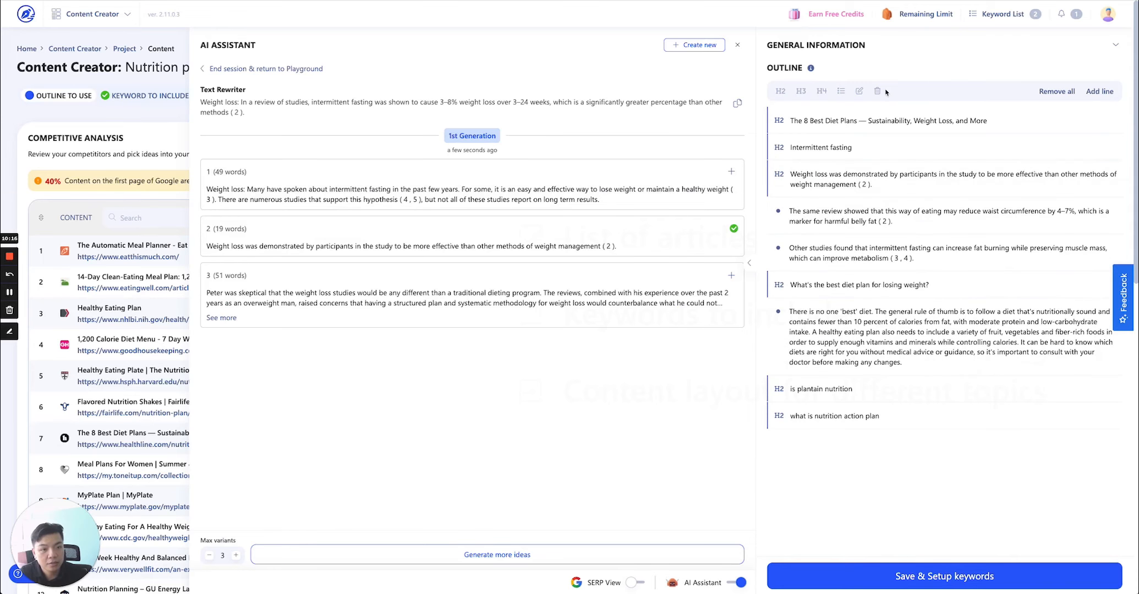
pyautogui.click(841, 91)
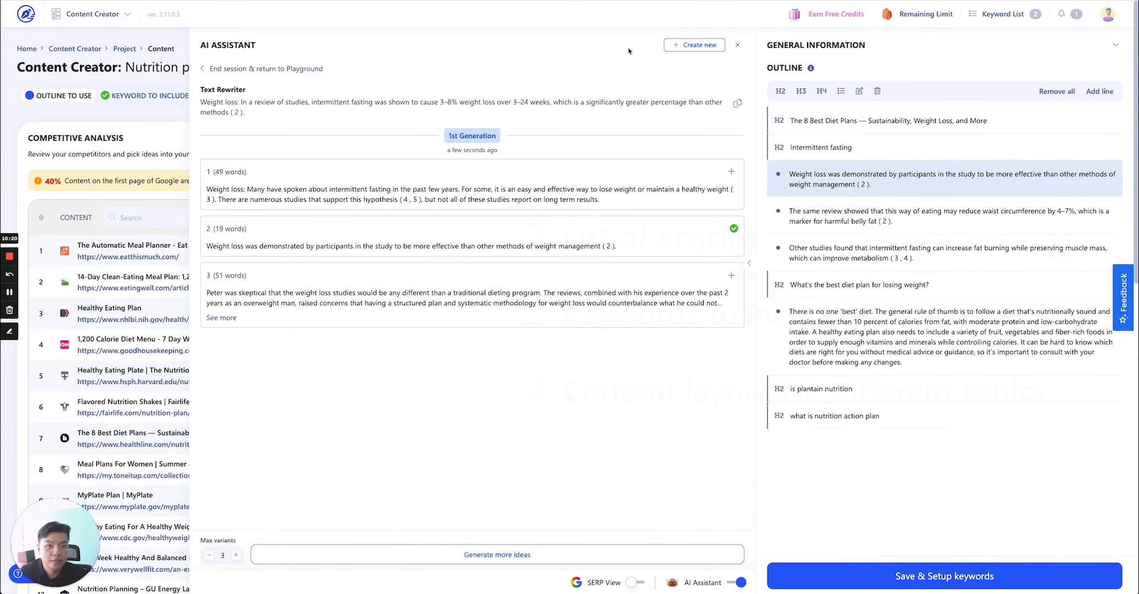
pyautogui.click(737, 44)
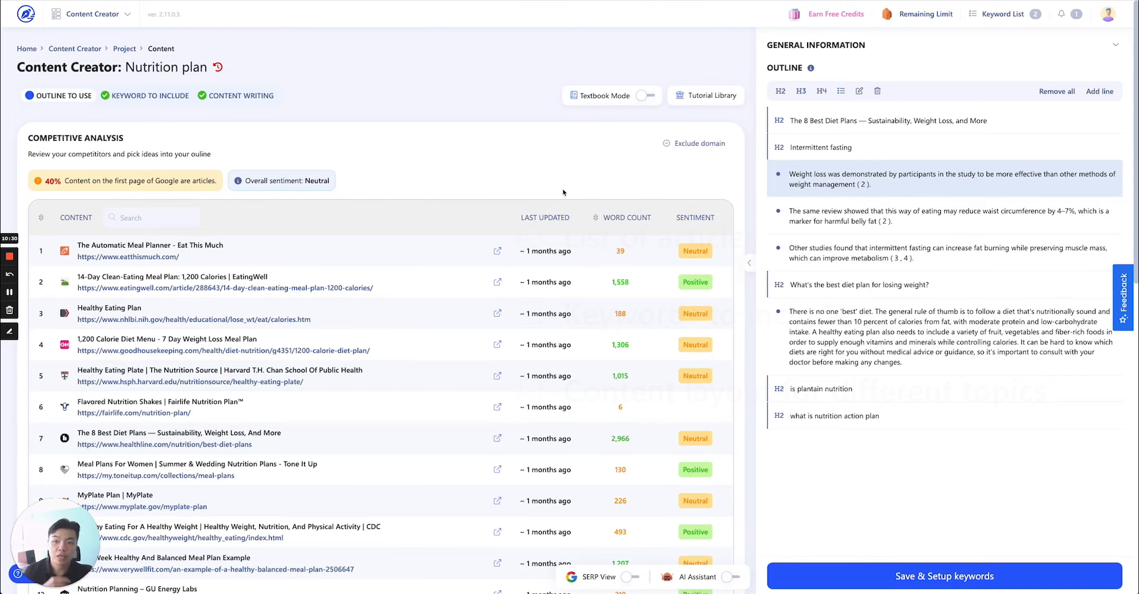
# - Go to the Keyword to include stage and look through the competitors' keywords
pyautogui.click(153, 99)
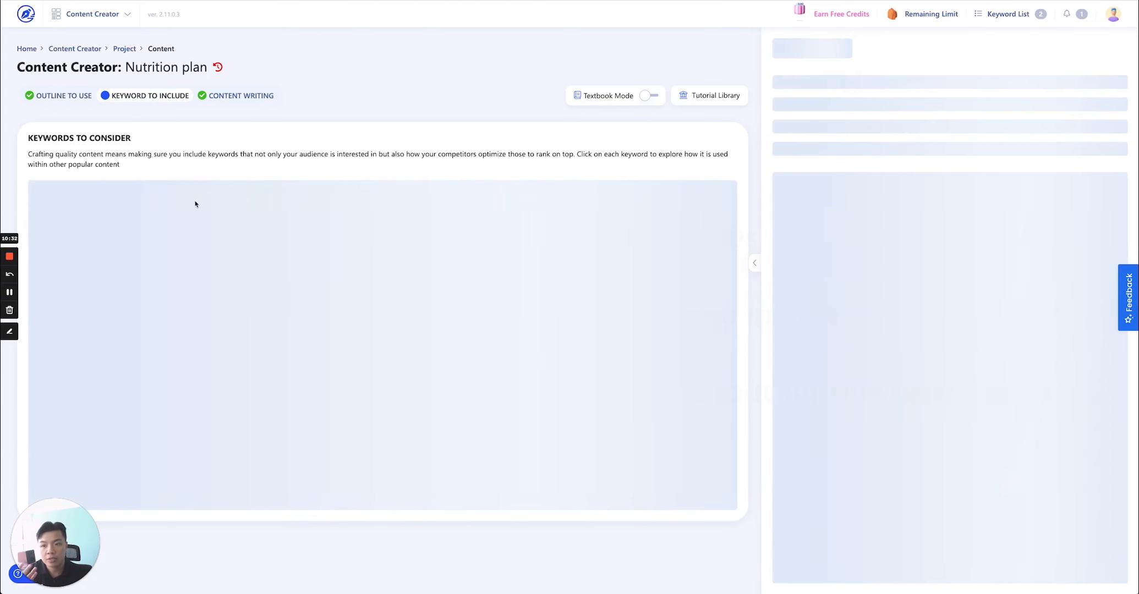
pyautogui.scroll(-1, 512, 190)
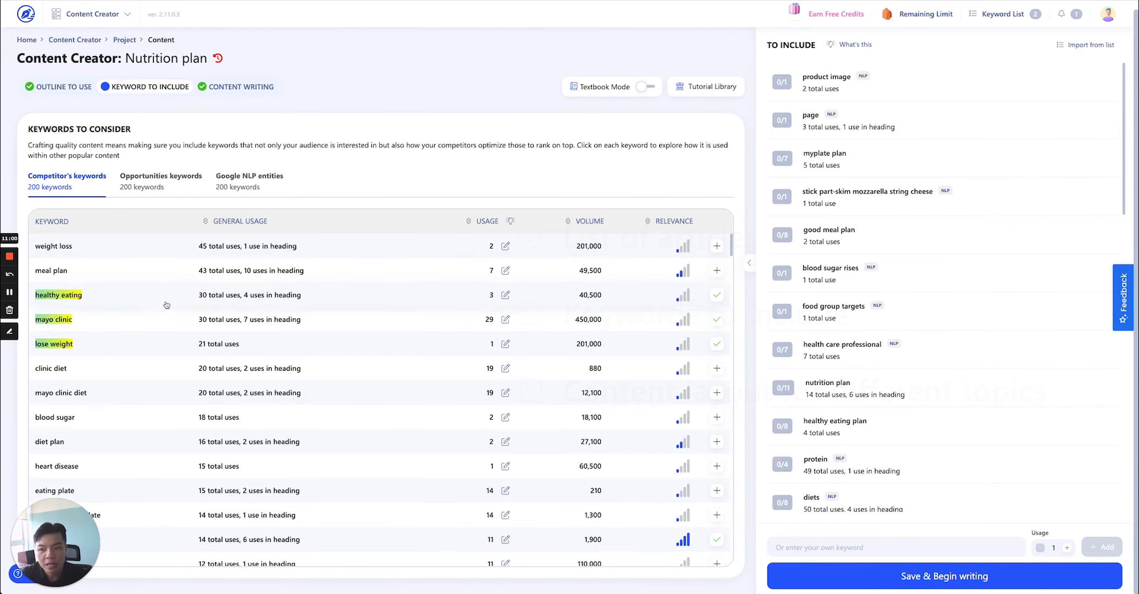
pyautogui.scroll(-8, 119, 317)
pyautogui.scroll(9, 119, 317)
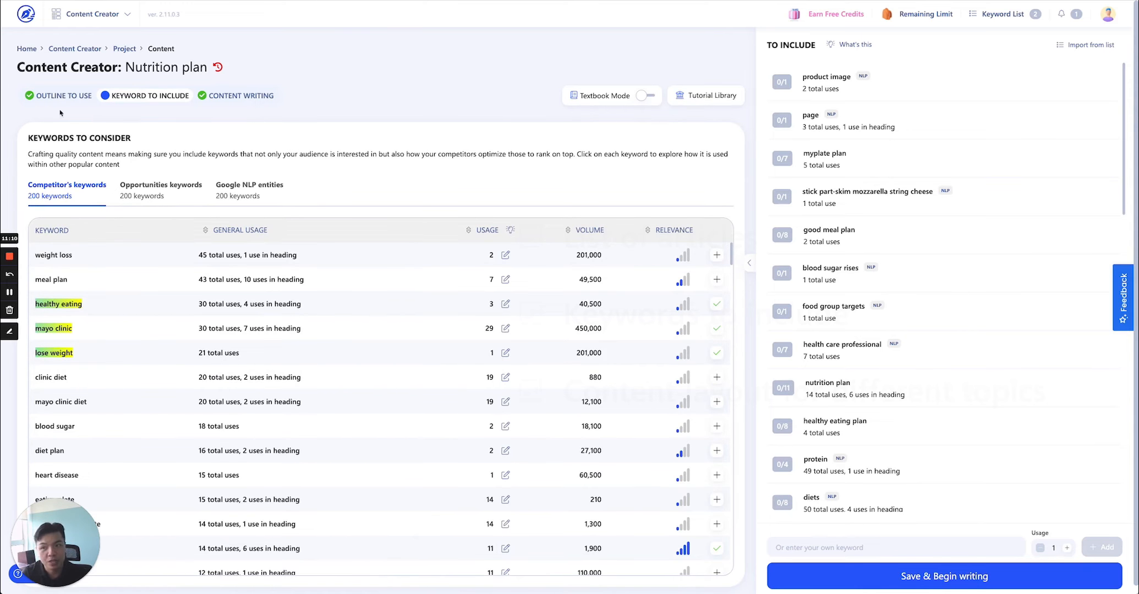
# - Review how competitors use the keyword "weight loss" in headings and paragraphs, and add it to the keywords to include
pyautogui.click(55, 257)
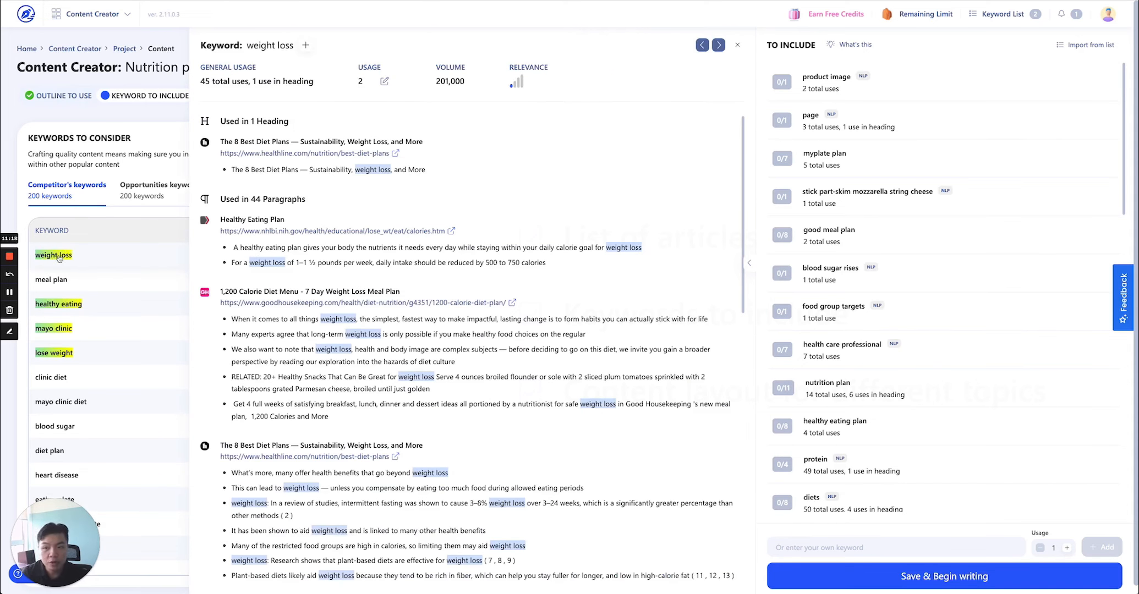
pyautogui.scroll(-15, 352, 377)
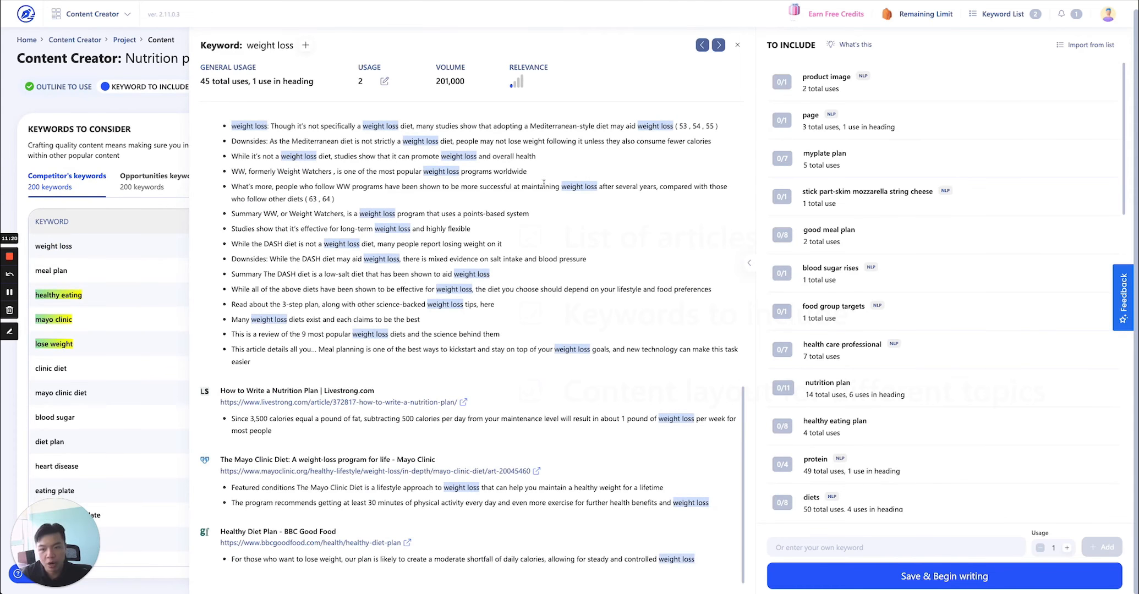
pyautogui.click(737, 44)
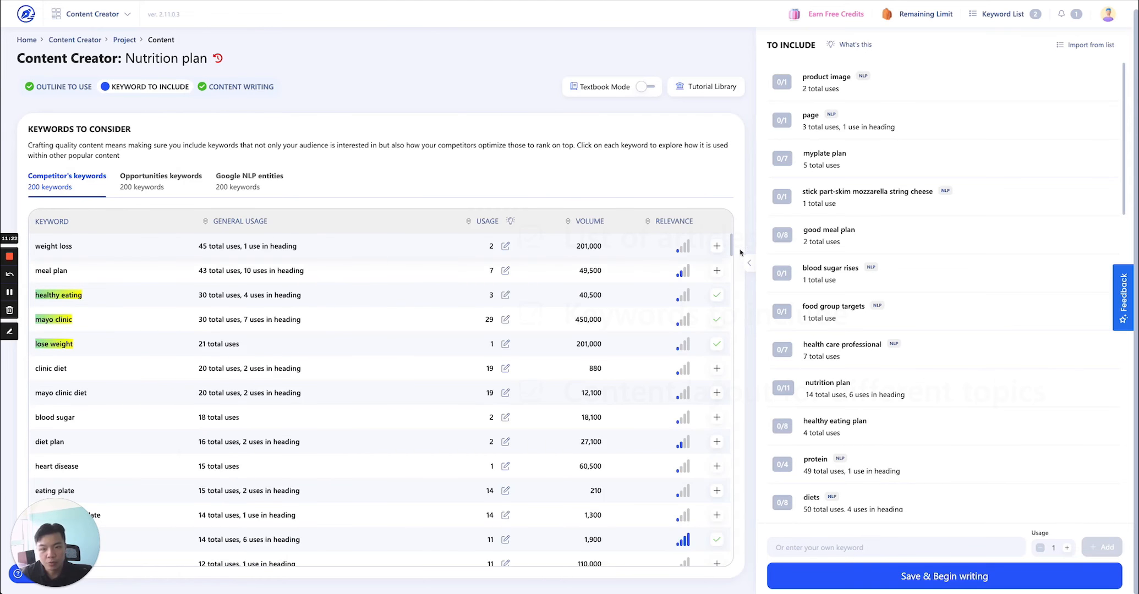
pyautogui.click(716, 246)
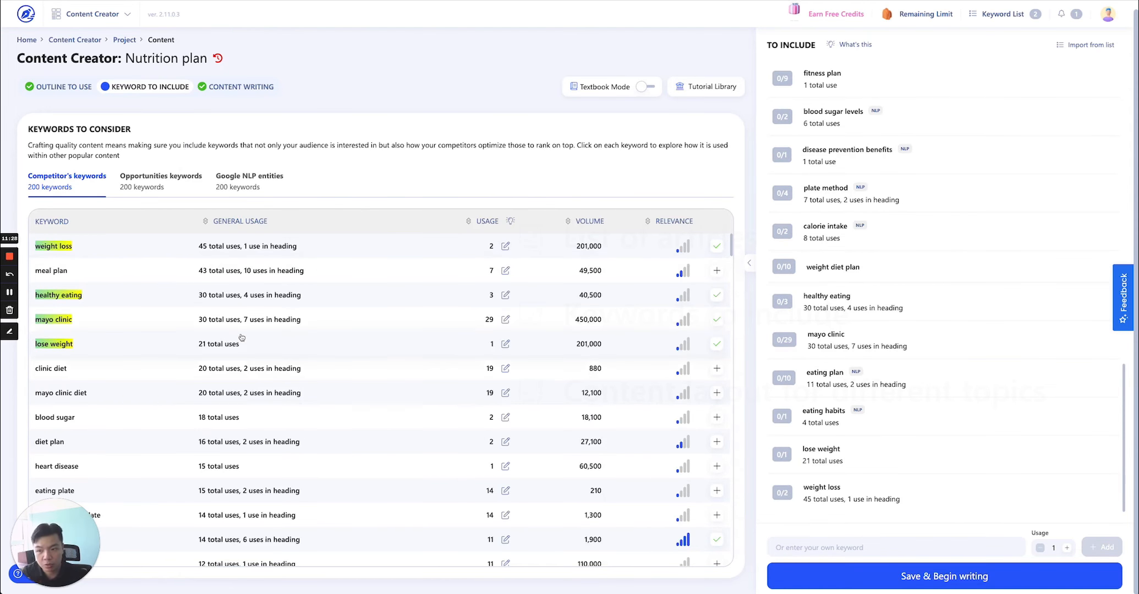
# - Browse the rest of the competitors' keywords and look through the Opportunities keywords list
pyautogui.scroll(-2, 241, 337)
pyautogui.scroll(-3, 241, 337)
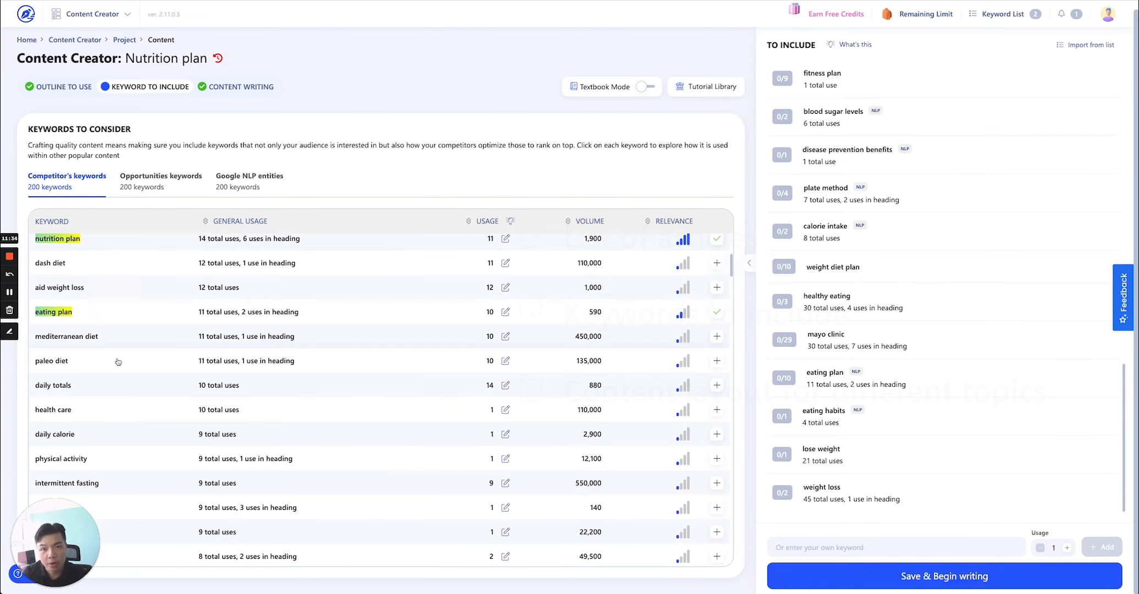
pyautogui.click(154, 184)
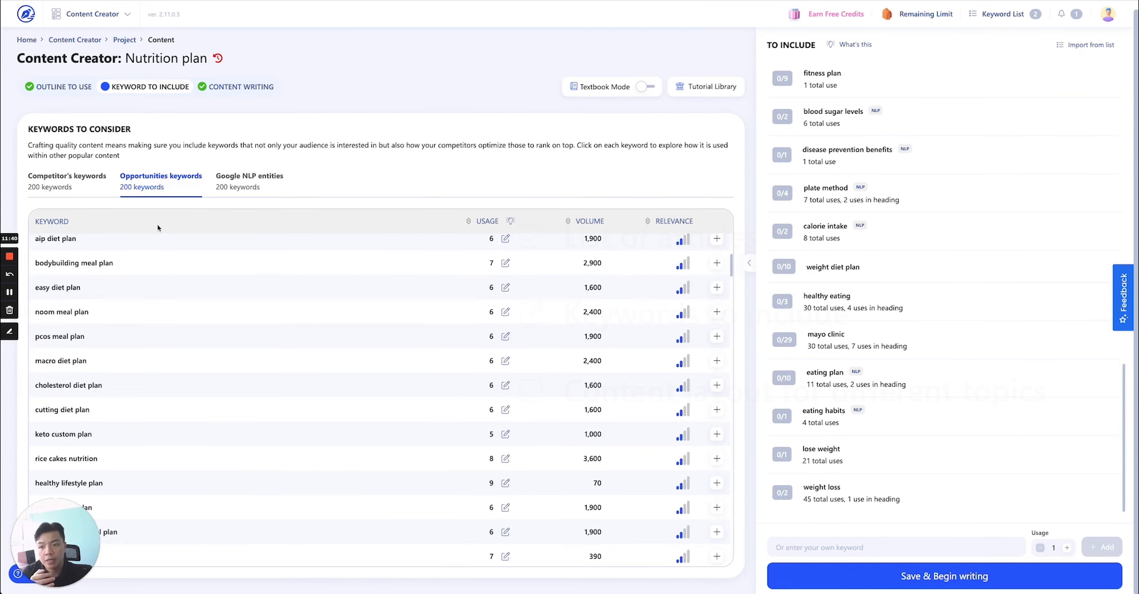
pyautogui.scroll(5, 141, 387)
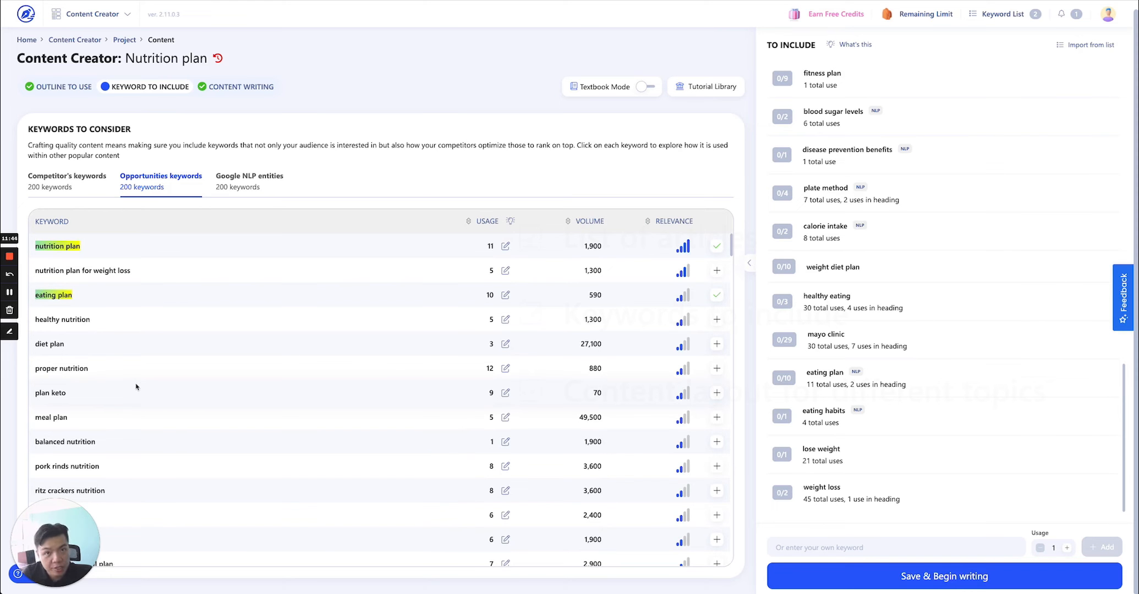
pyautogui.scroll(-10, 220, 358)
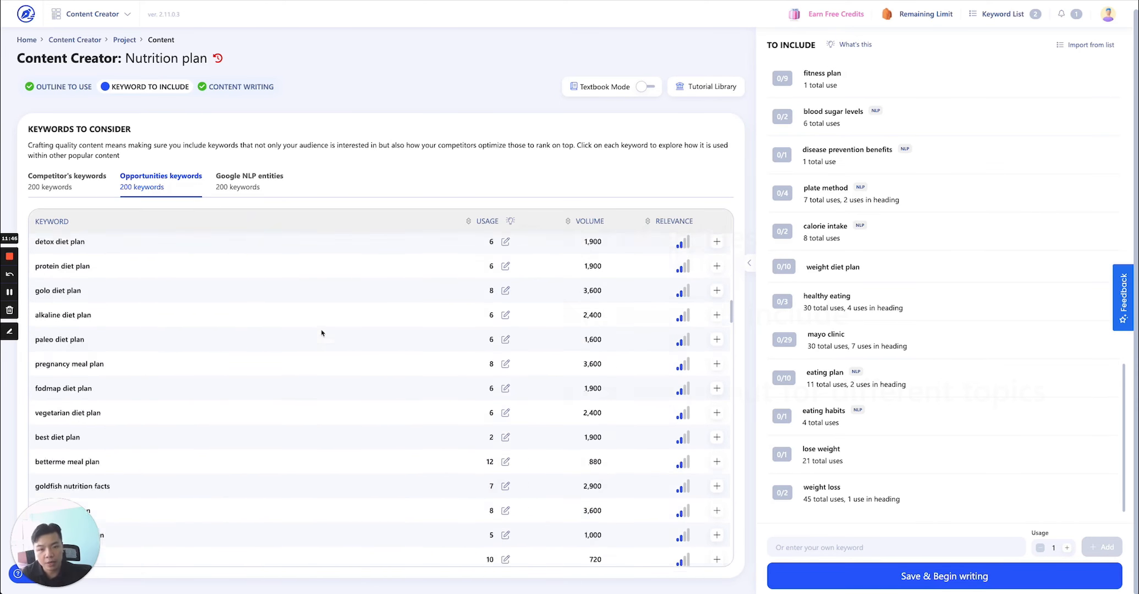
pyautogui.scroll(3, 323, 338)
pyautogui.scroll(8, 323, 339)
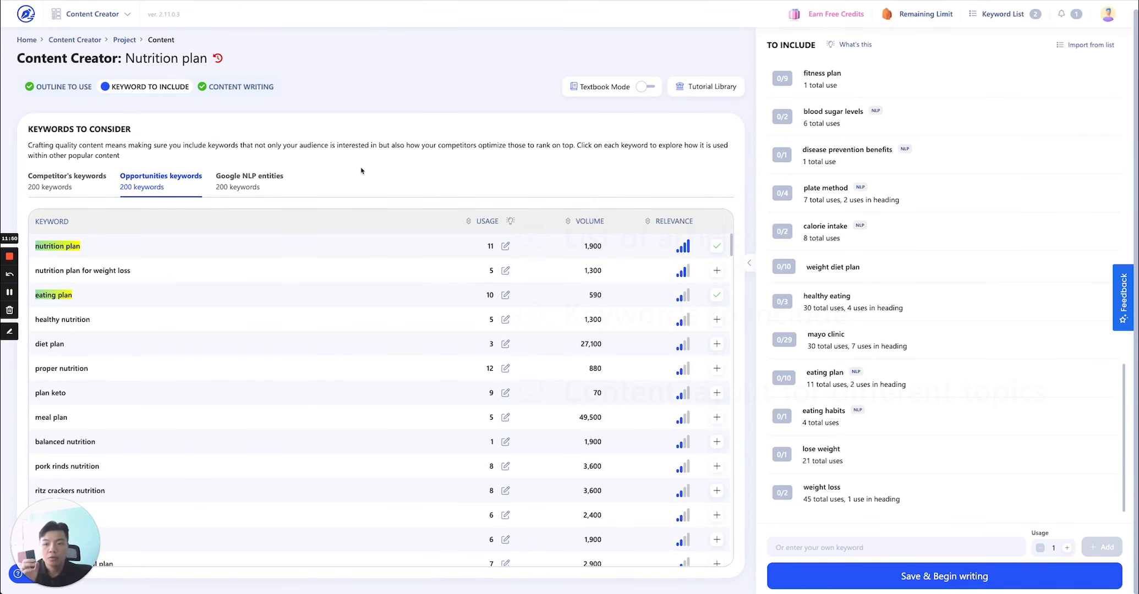
# - Examine the Google NLP entities as total entities and in the SERP view of competing articles
pyautogui.click(248, 182)
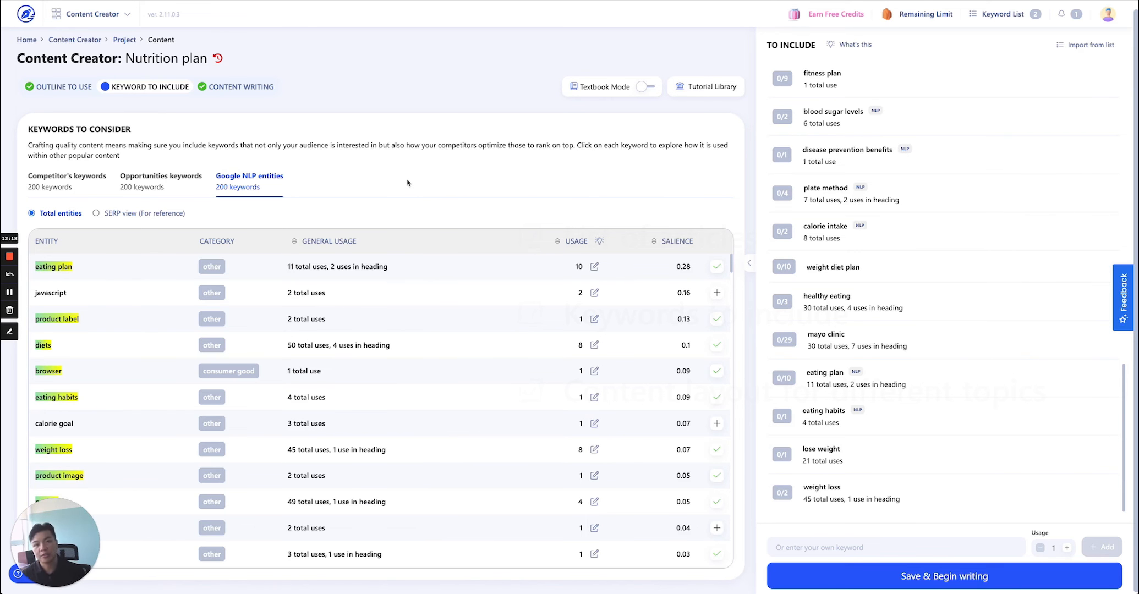
pyautogui.click(98, 214)
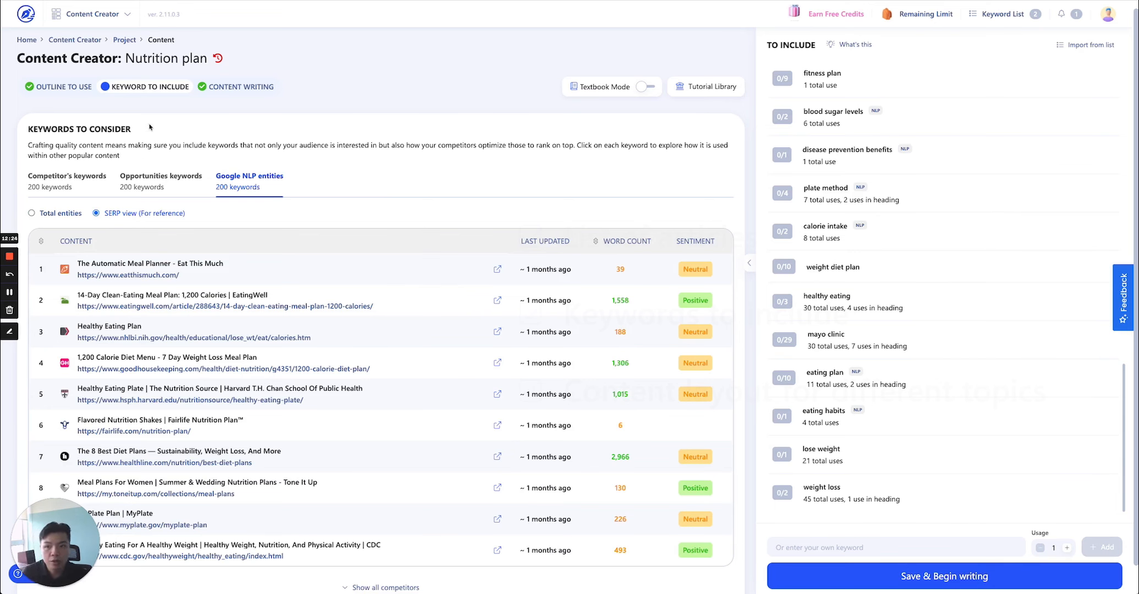
pyautogui.moveTo(215, 62)
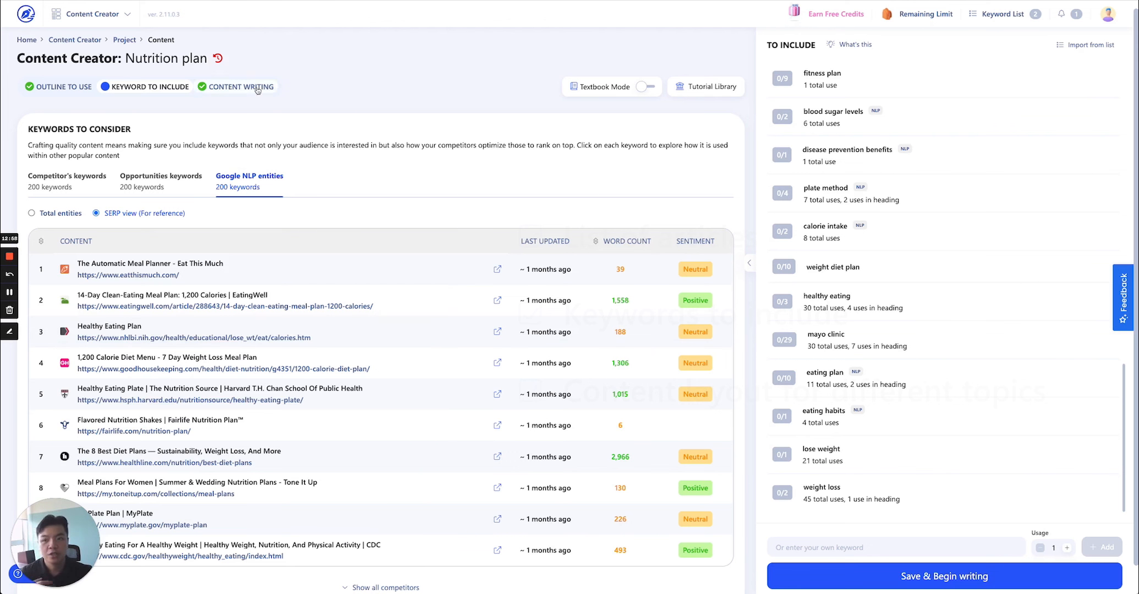
pyautogui.scroll(-1, 415, 220)
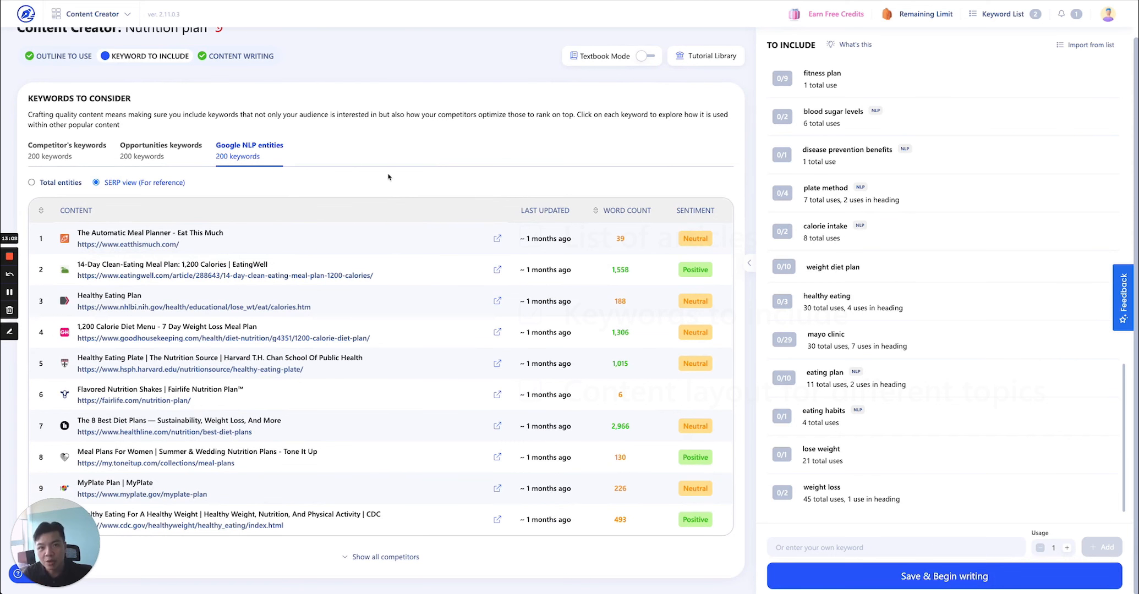
# - Check which how-to guides and key feature tutorials the Tutorial Library offers, and close it
pyautogui.click(722, 60)
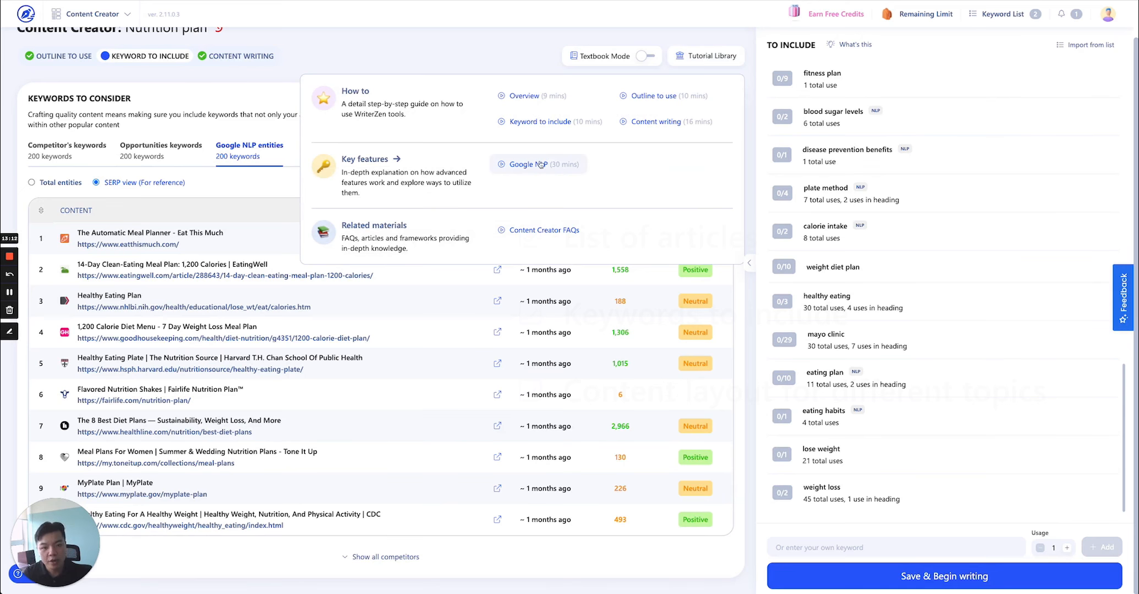
pyautogui.click(422, 46)
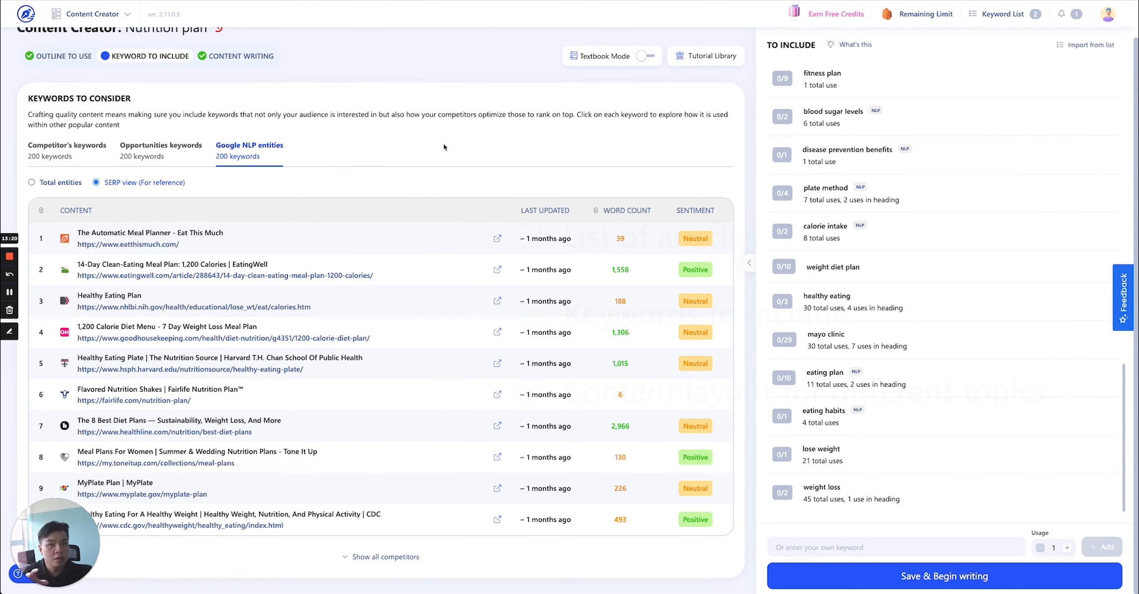
pyautogui.scroll(1, 463, 181)
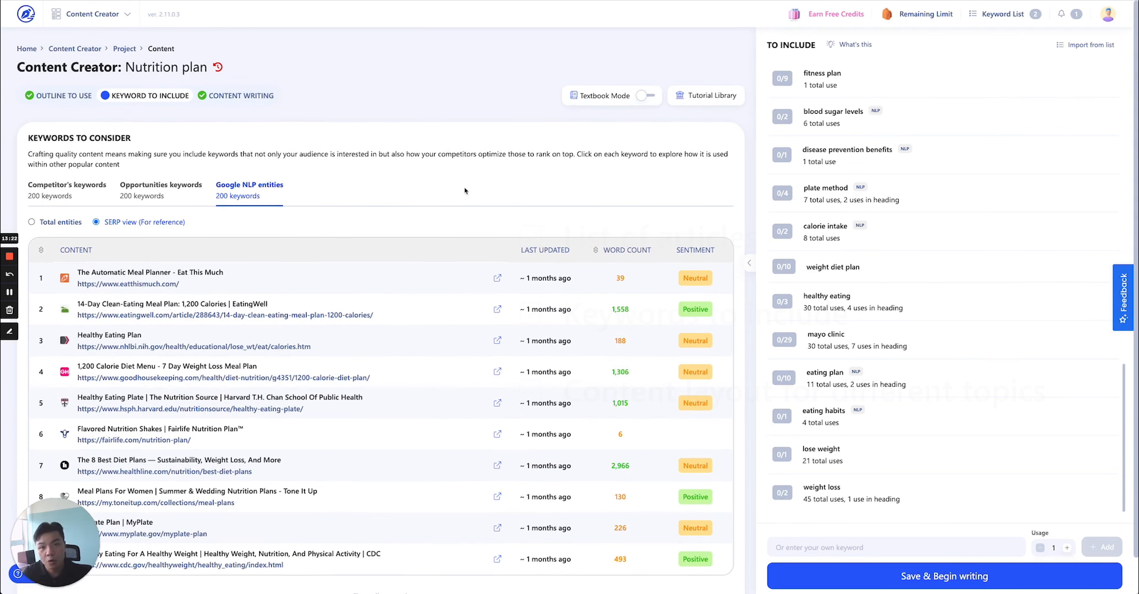